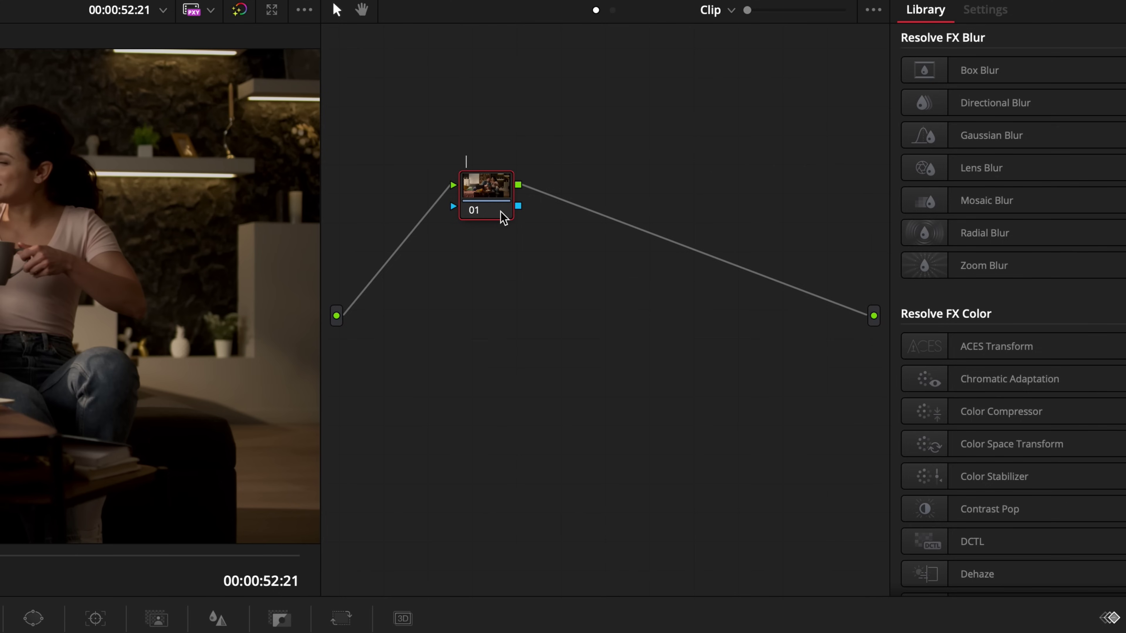
# Label the first node NR and add two serial nodes after it, labelled Blacks and Primaries.
pyautogui.write('NR')
pyautogui.press('Return')
pyautogui.hotkey('alt', 's')
pyautogui.write('Blacks')
pyautogui.press('Return')
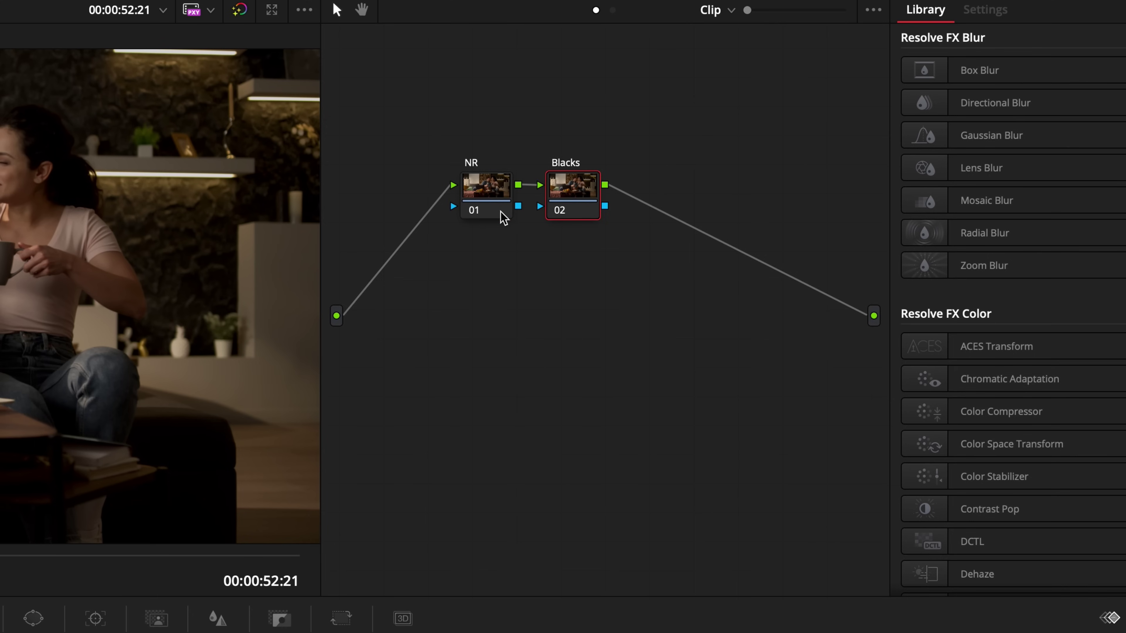
pyautogui.hotkey('alt', 's')
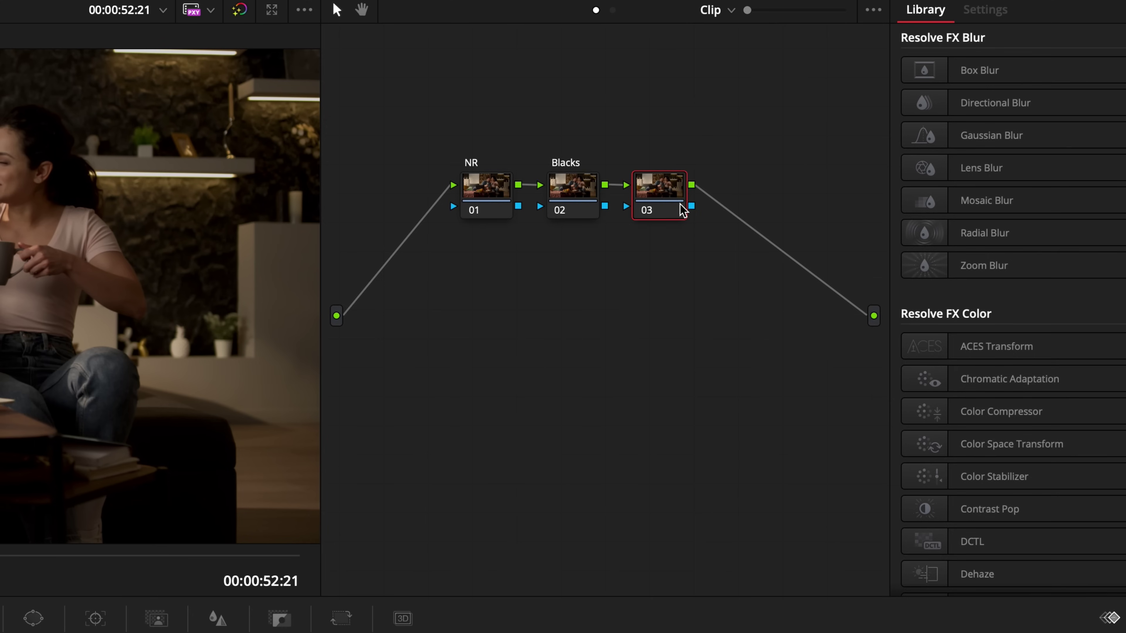
pyautogui.write('Primaries')
pyautogui.press('Return')
# Add a serial node after Primaries, place it beneath NR to begin a second row, and label it PW.
pyautogui.hotkey('alt', 's')
pyautogui.moveTo(728, 206); pyautogui.dragTo(485, 295)
pyautogui.write('PW')
pyautogui.press('Return')
# Add a serial node after PW and convert the PW node into a compound node labelled PW.
pyautogui.hotkey('alt', 's')
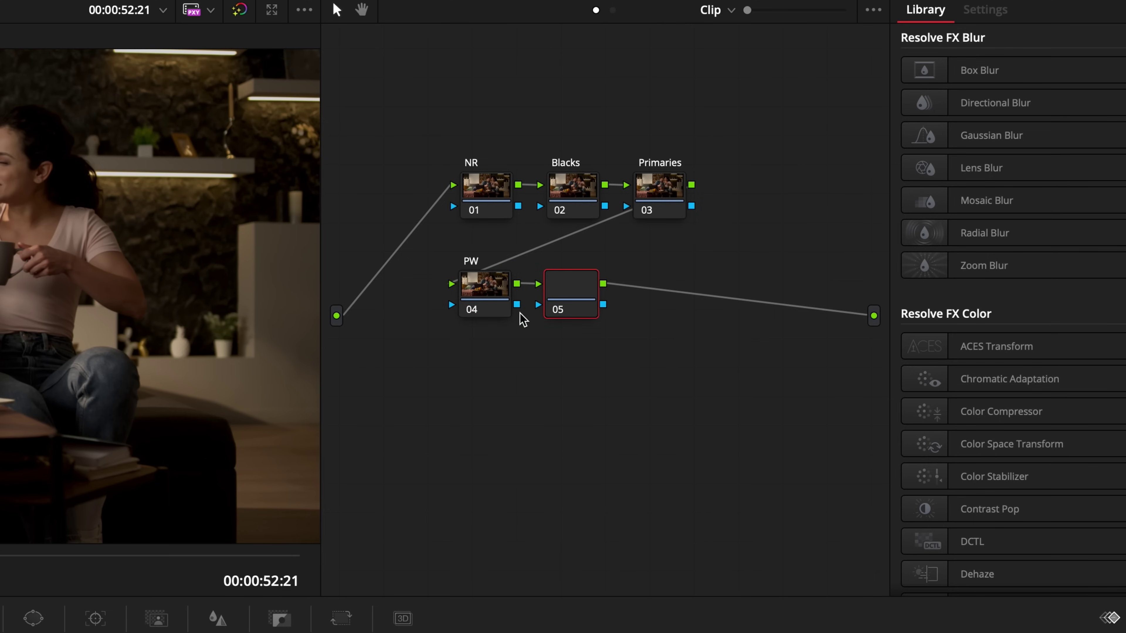
pyautogui.rightClick(477, 289)
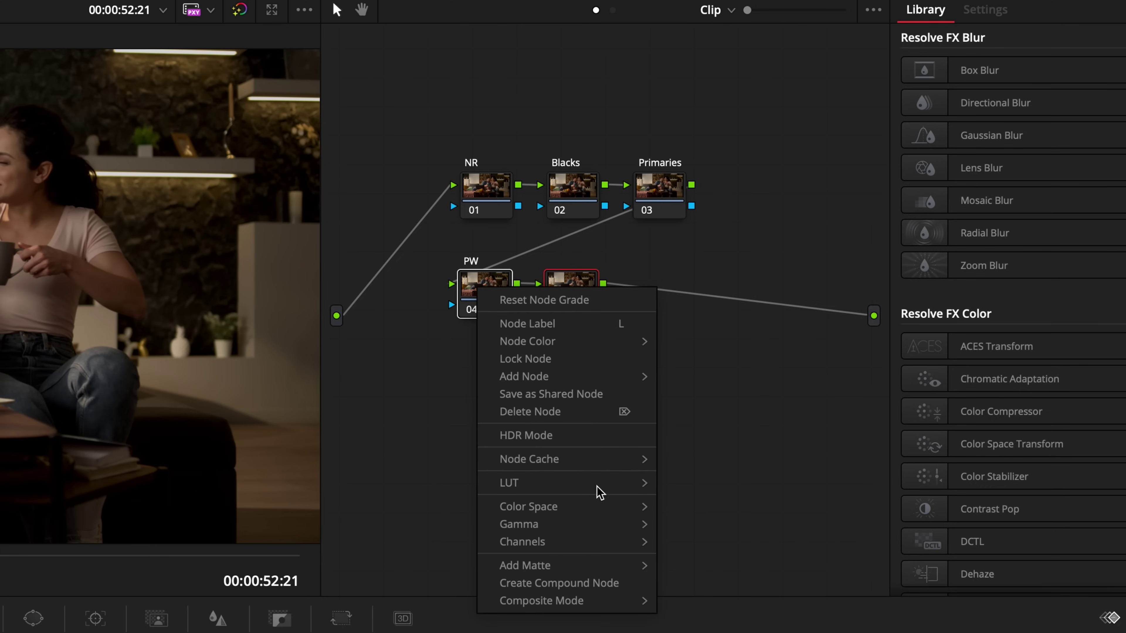
pyautogui.click(607, 582)
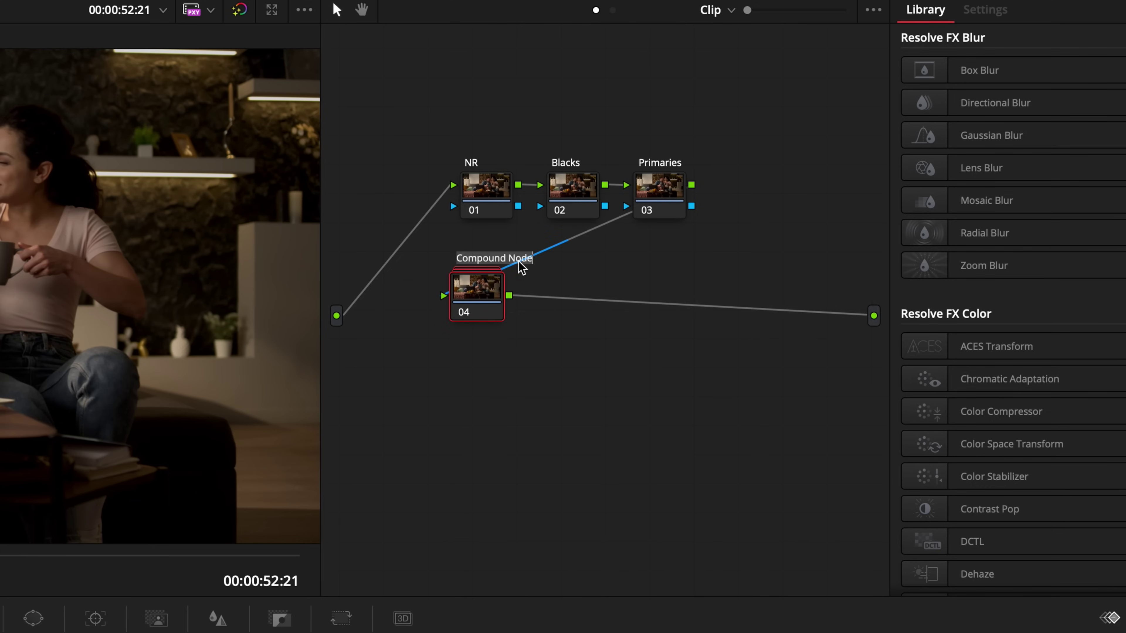
pyautogui.click(483, 297)
pyautogui.hotkey('ctrl', 'z')
# Label the node after PW Look, add a serial node behind it, and convert Look into a compound node with the same label.
pyautogui.write('Look')
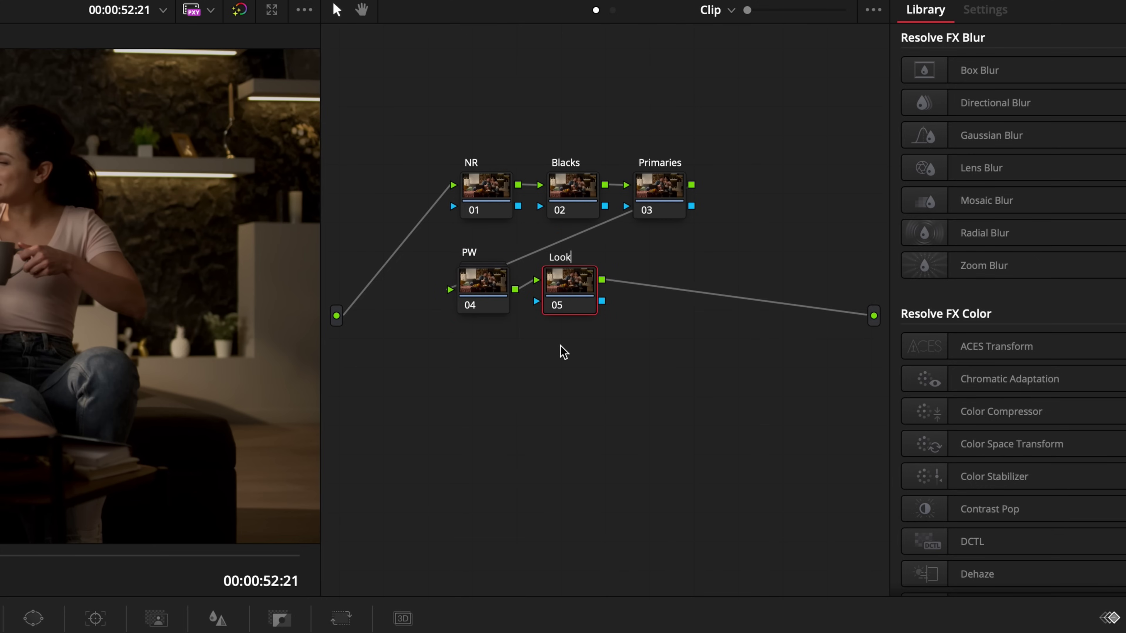
pyautogui.hotkey('alt', 's')
pyautogui.moveTo(706, 342); pyautogui.dragTo(580, 302)
pyautogui.rightClick(581, 311)
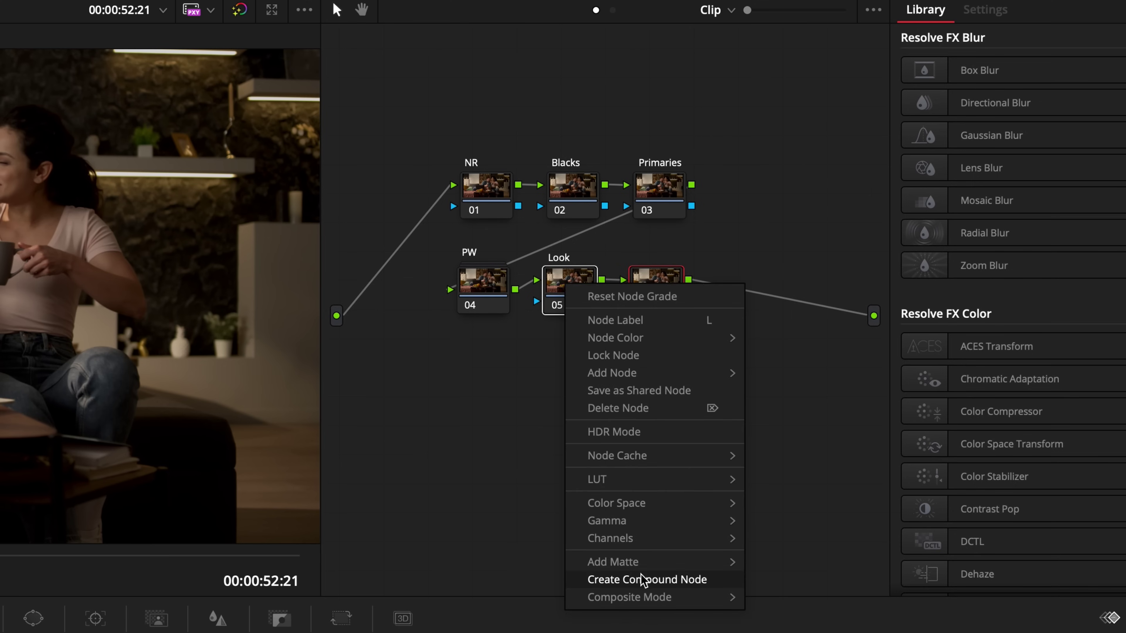
pyautogui.click(646, 579)
pyautogui.write('lLook')
pyautogui.press('Return')
# Complete the second row with a node labelled LUT and place a serial node labelled Glow beneath PW.
pyautogui.hotkey('alt', 's')
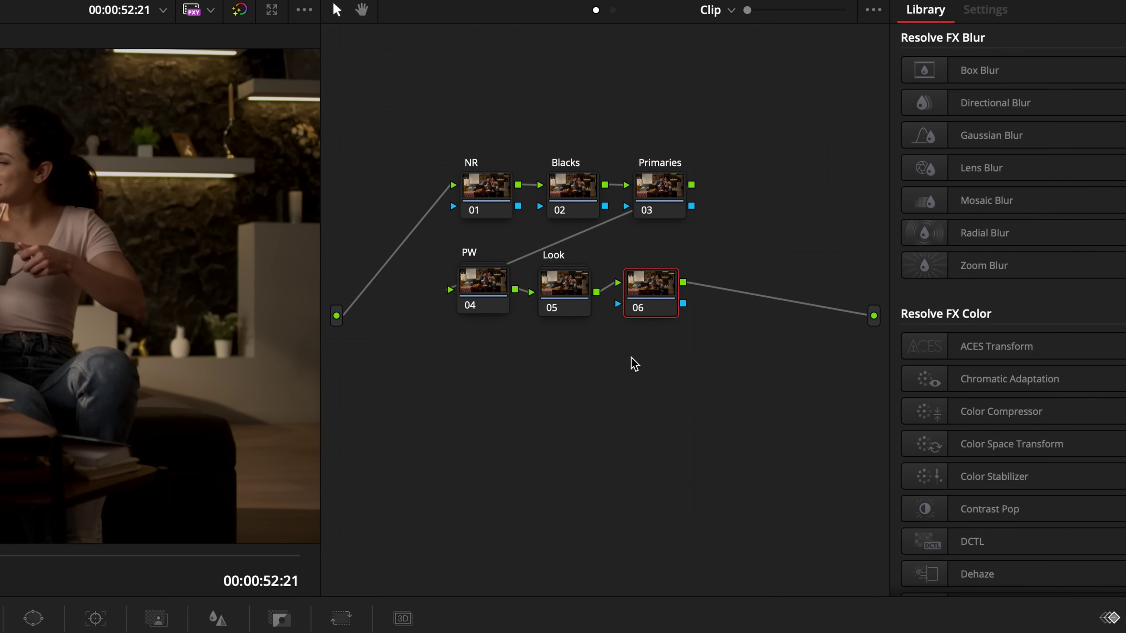
pyautogui.write('LUT')
pyautogui.press('Return')
pyautogui.hotkey('alt', 's')
pyautogui.moveTo(727, 303); pyautogui.dragTo(485, 385)
pyautogui.write('Glow')
pyautogui.press('Return')
# Add two serial nodes after Glow in the third row, labelled Lift and Sharp.
pyautogui.hotkey('alt', 's')
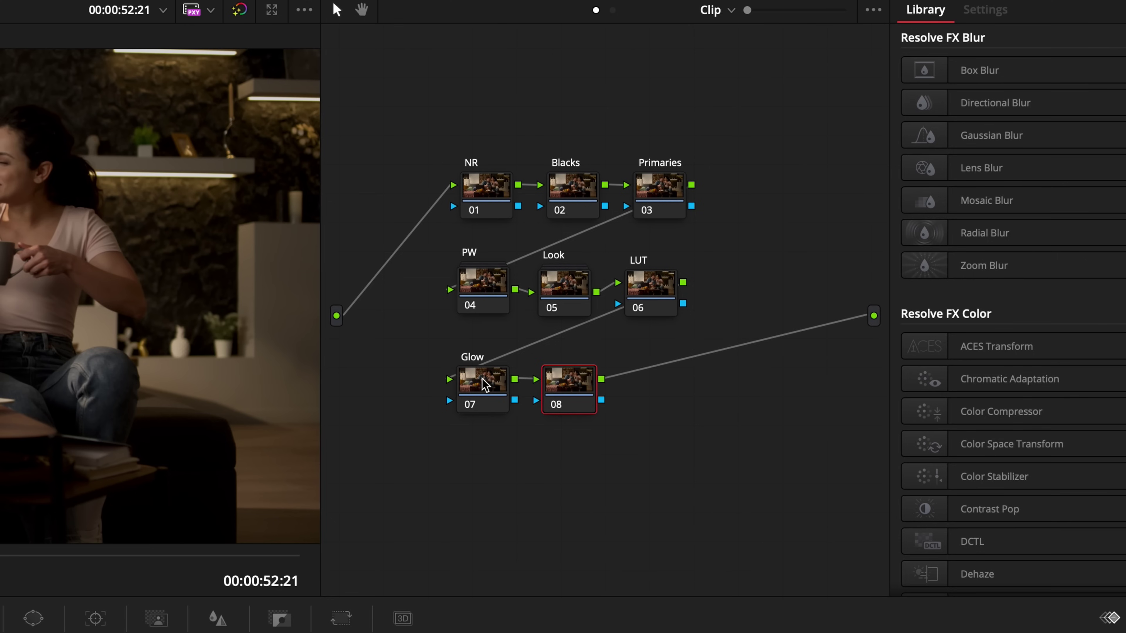
pyautogui.write('Lift')
pyautogui.press('Return')
pyautogui.hotkey('alt', 's')
pyautogui.write('Sharp')
pyautogui.press('Return')
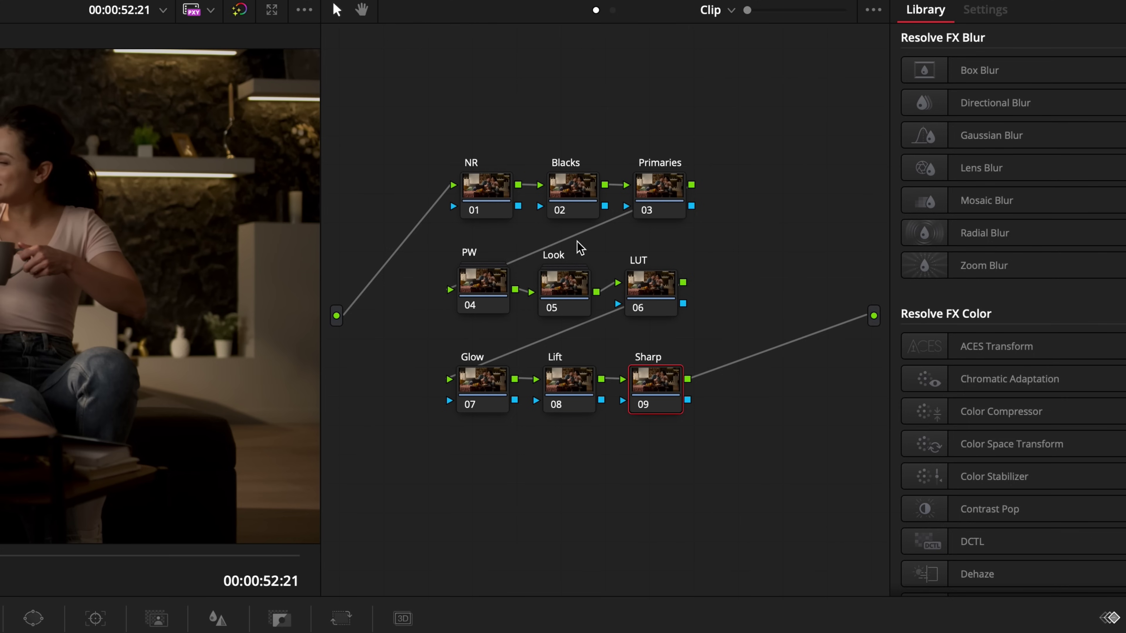
# Add a matte to the Blacks node, placed above NR, and set the Blacks node's Mid/Detail to -100.
pyautogui.rightClick(562, 190)
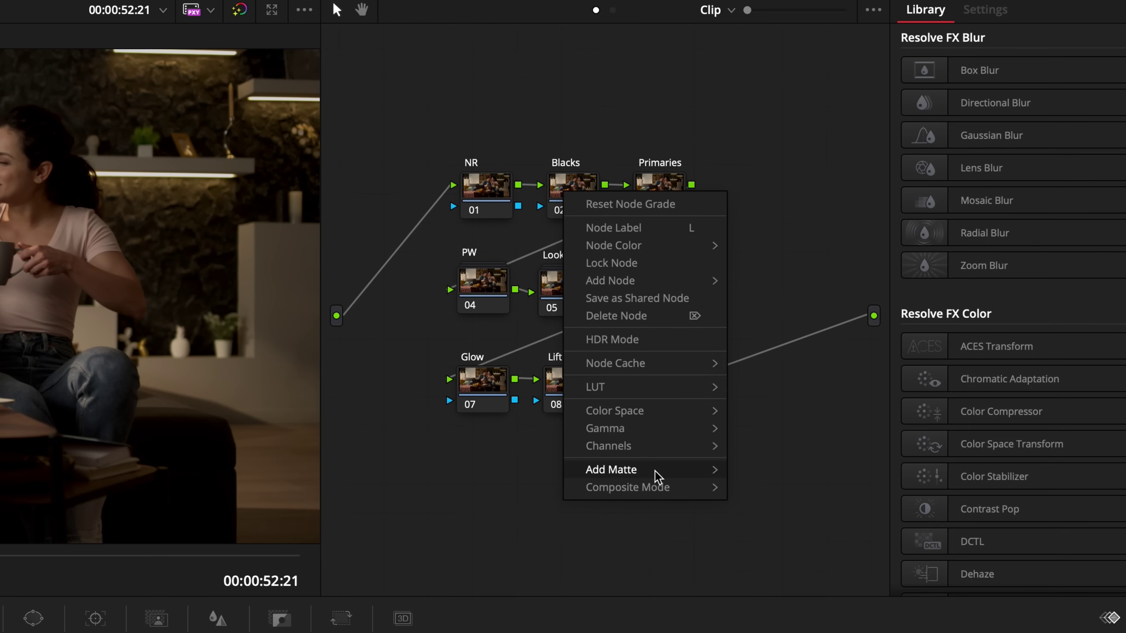
pyautogui.moveTo(710, 470)
pyautogui.click(747, 476)
pyautogui.moveTo(494, 456); pyautogui.dragTo(394, 99)
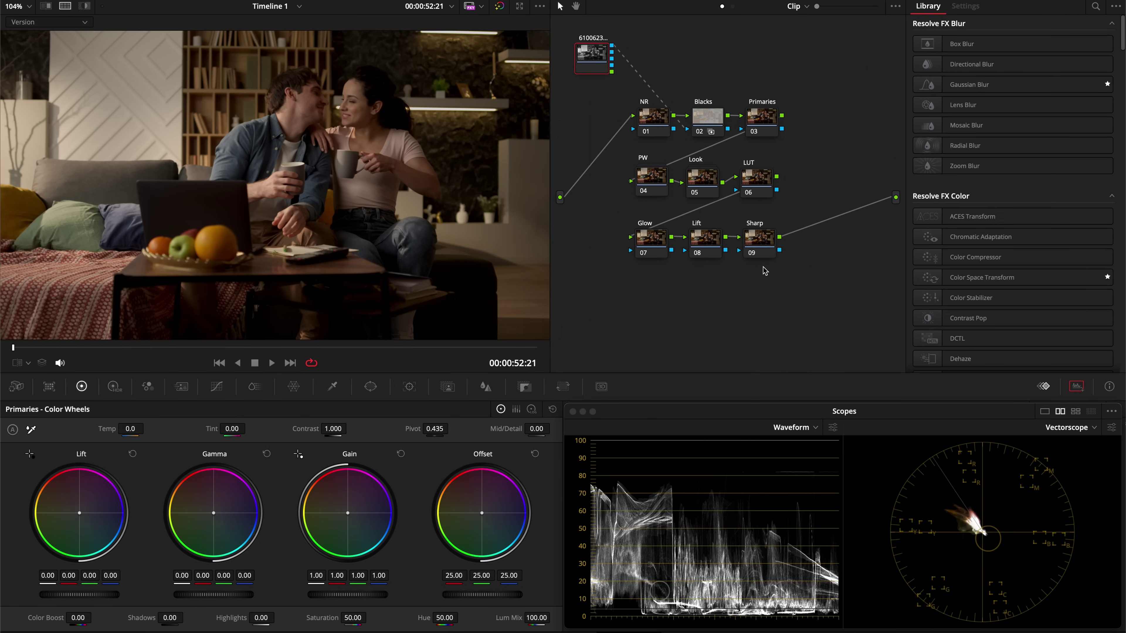
pyautogui.click(486, 386)
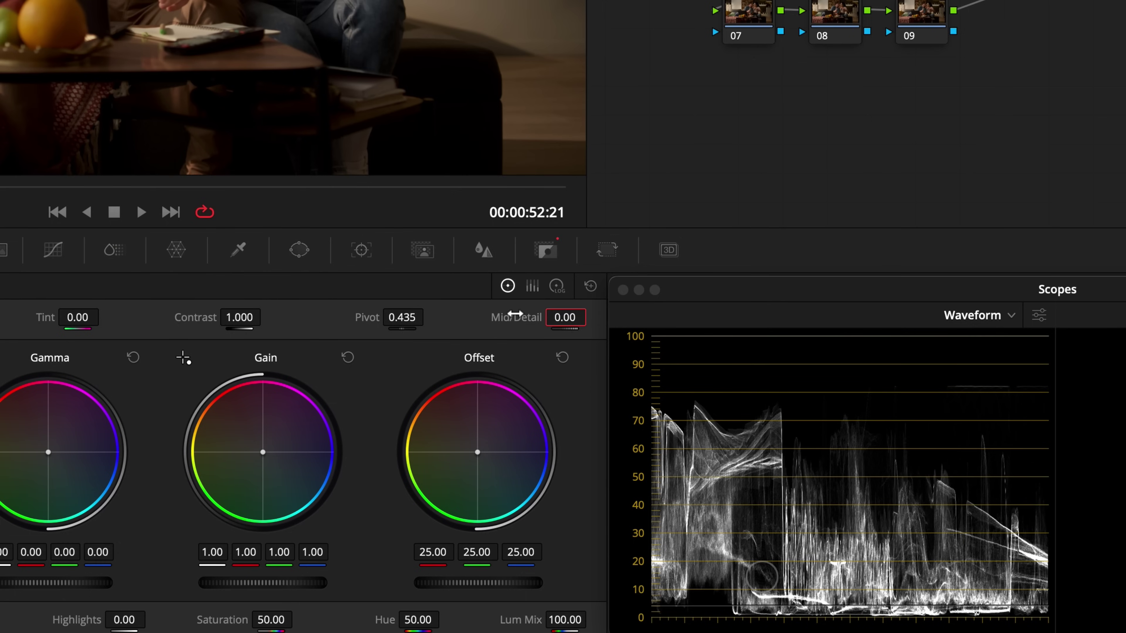
pyautogui.moveTo(515, 314); pyautogui.dragTo(239, 331)
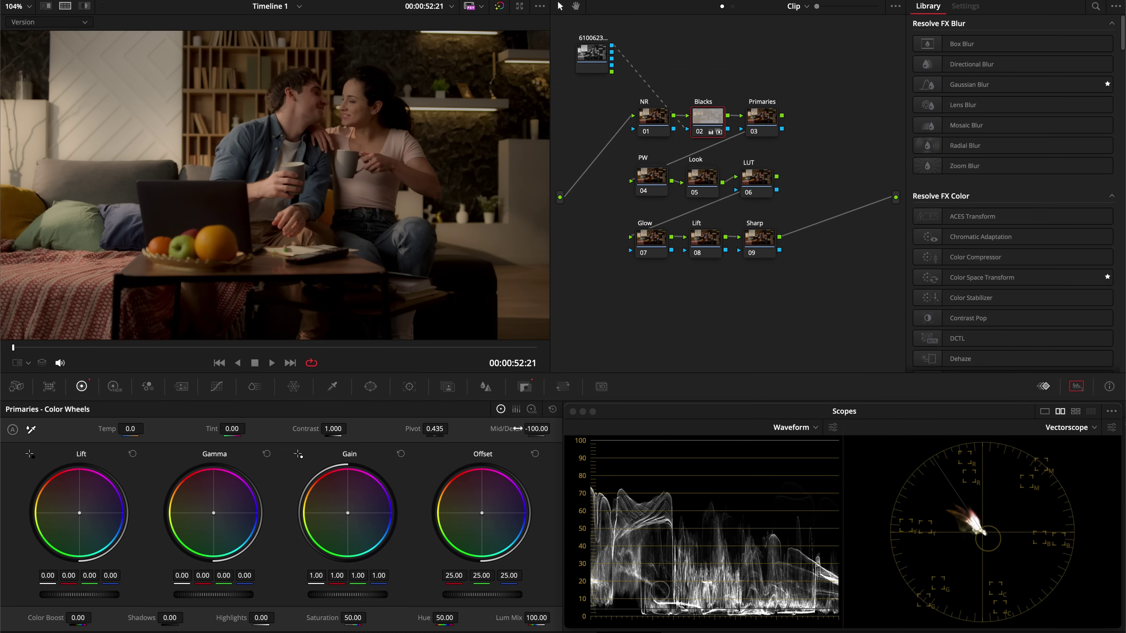
# On the Primaries node, enable the qualifier viewer overlay and set the HDR Global exposure to 0.60.
pyautogui.click(772, 128)
pyautogui.click(114, 387)
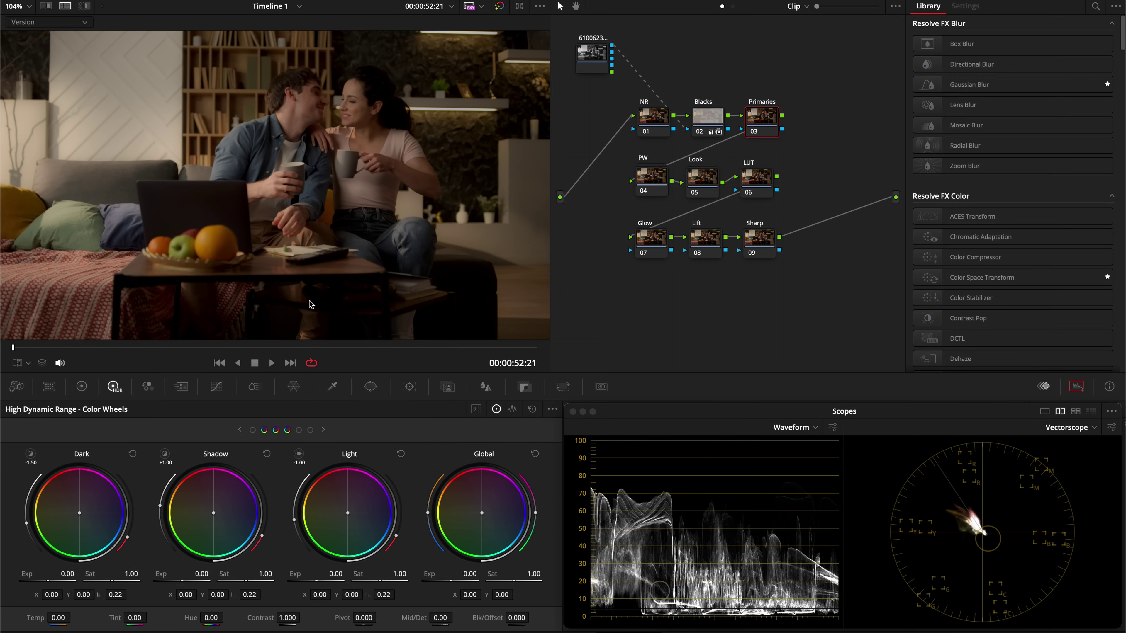
pyautogui.click(27, 363)
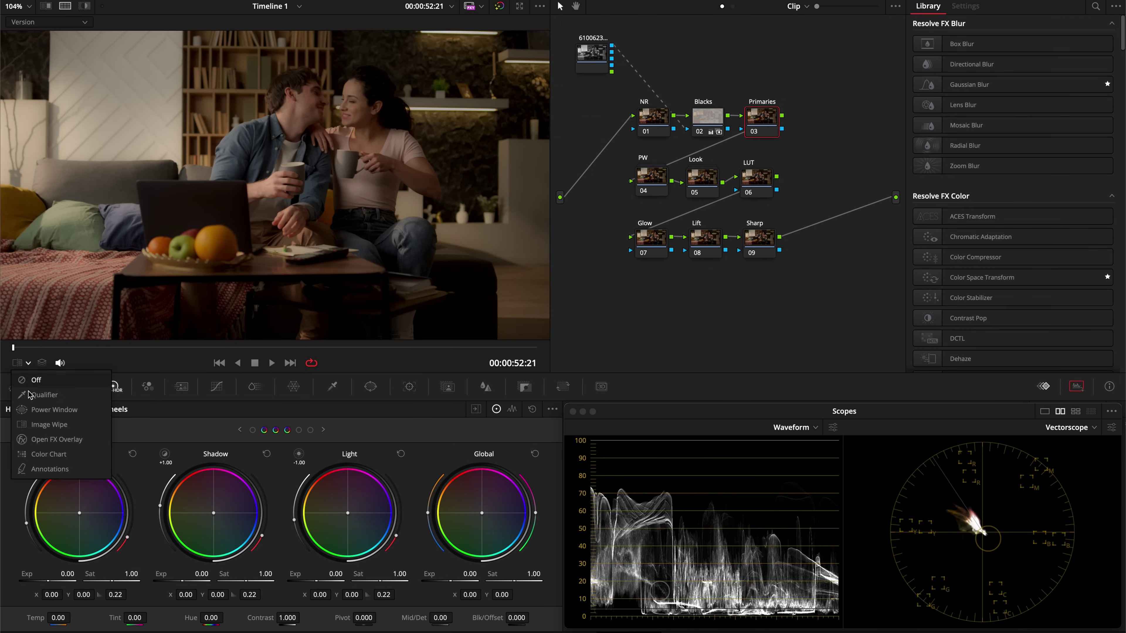
pyautogui.click(30, 398)
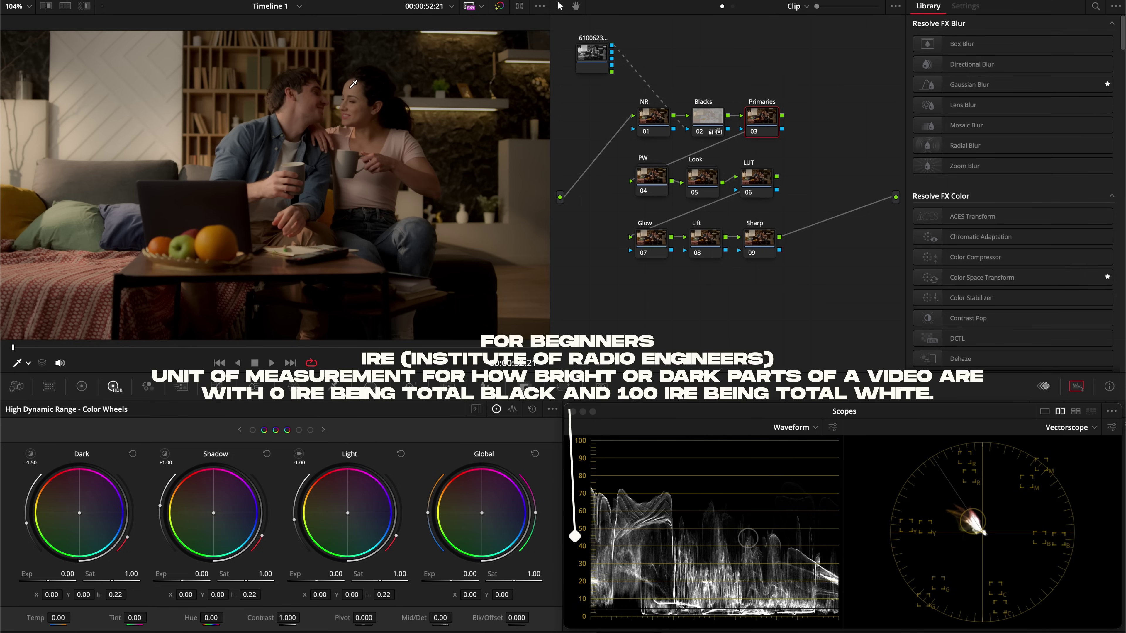
pyautogui.moveTo(453, 577); pyautogui.dragTo(457, 578)
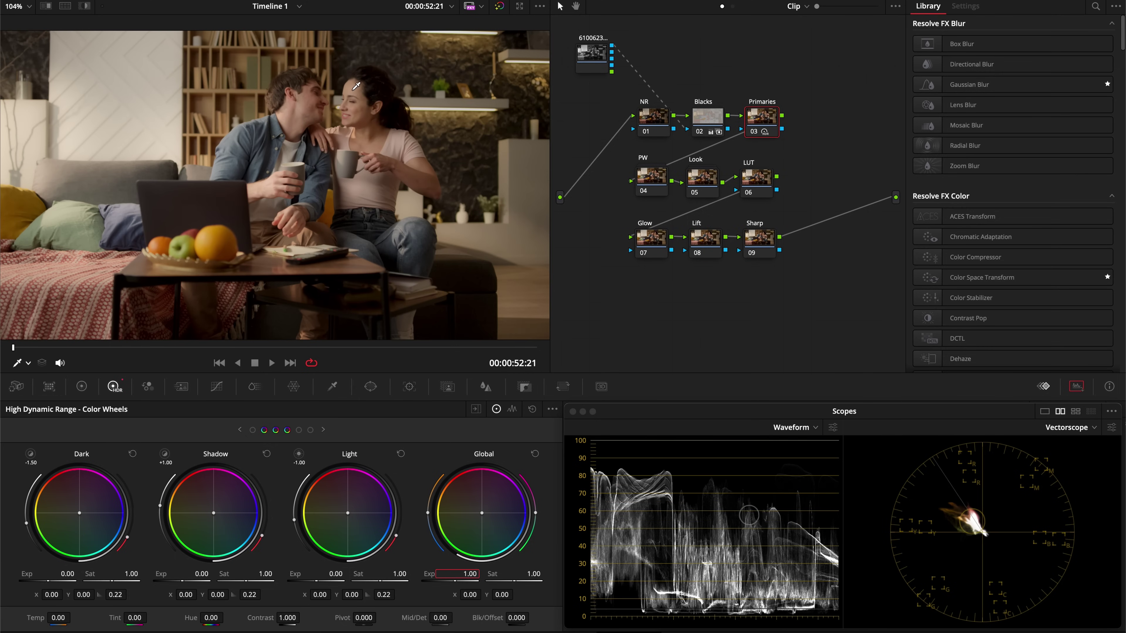
pyautogui.write('0.6')
pyautogui.press('Return')
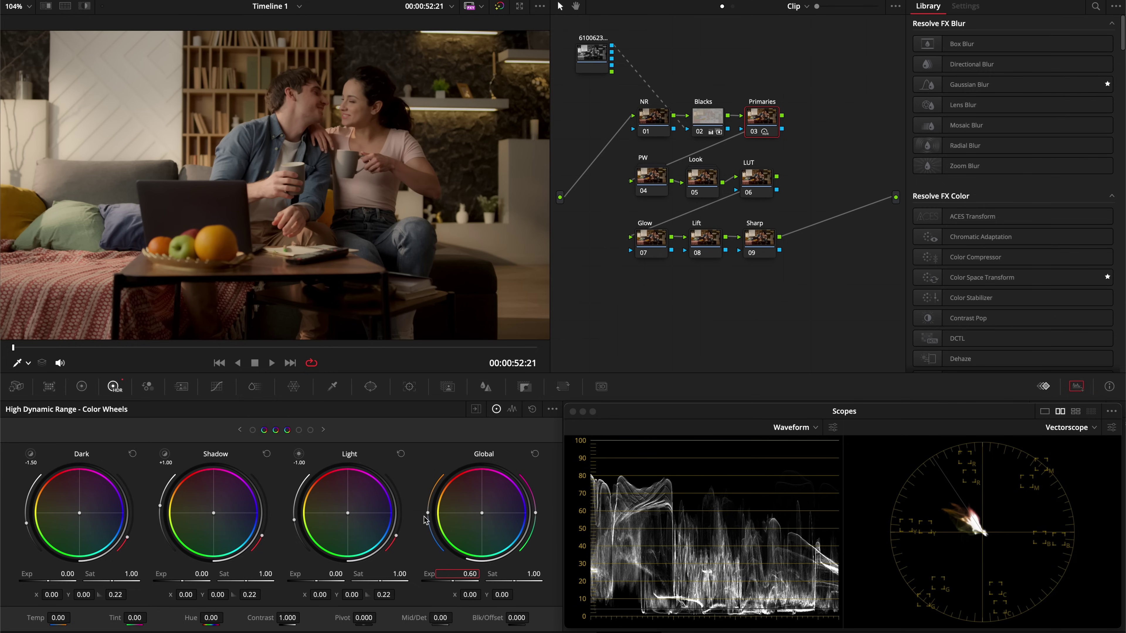
# Balance the HDR Global wheel with Temp -4000 and Tint about -7.71, temporarily raising Sat to 2.00 and resetting it.
pyautogui.moveTo(427, 517); pyautogui.dragTo(444, 551)
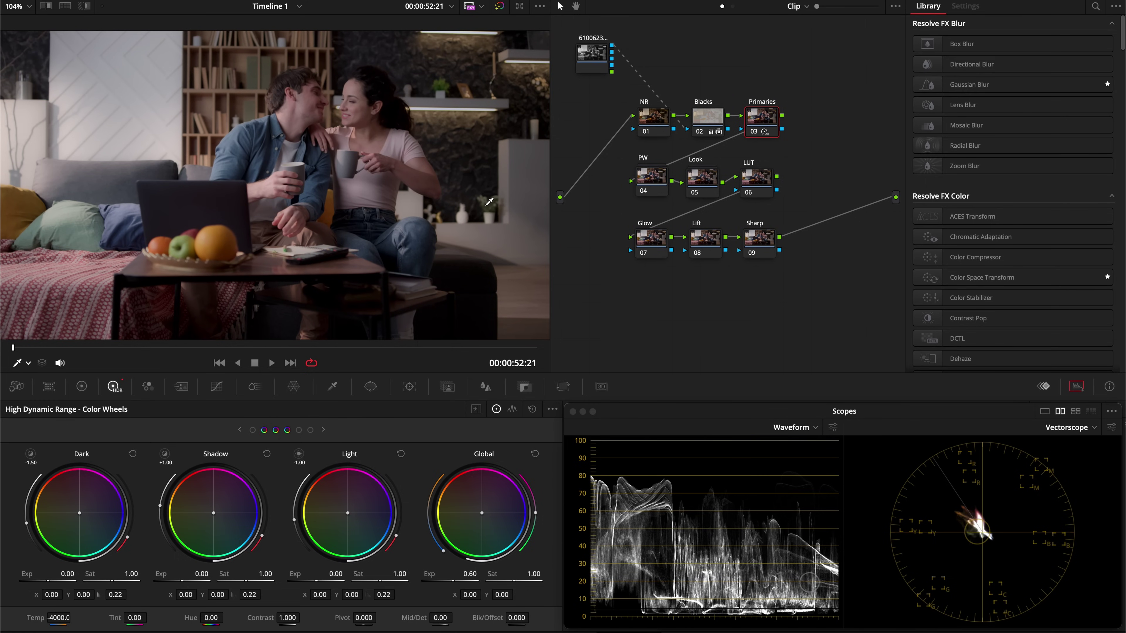
pyautogui.moveTo(536, 515); pyautogui.dragTo(536, 517)
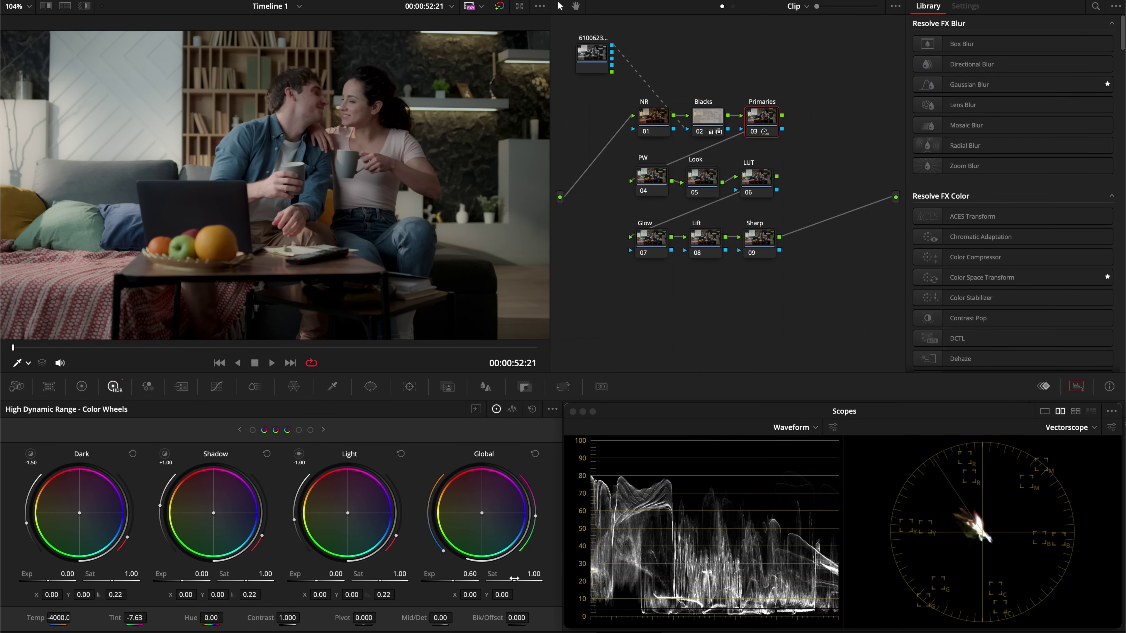
pyautogui.moveTo(514, 579); pyautogui.dragTo(546, 579)
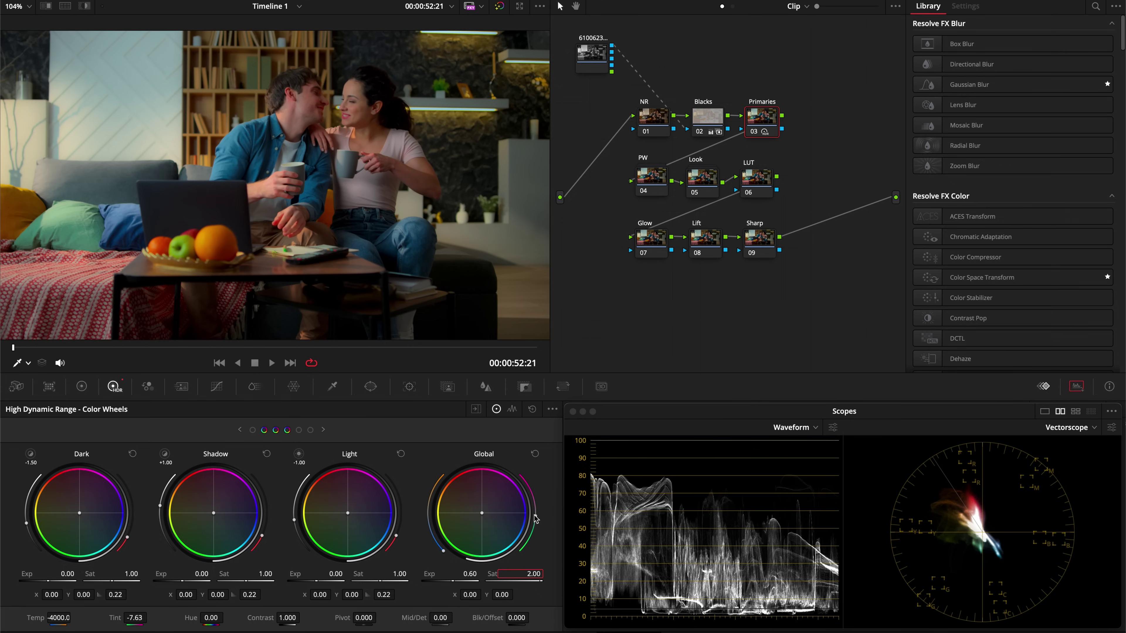
pyautogui.moveTo(538, 519); pyautogui.dragTo(537, 519)
pyautogui.moveTo(537, 519); pyautogui.dragTo(538, 518)
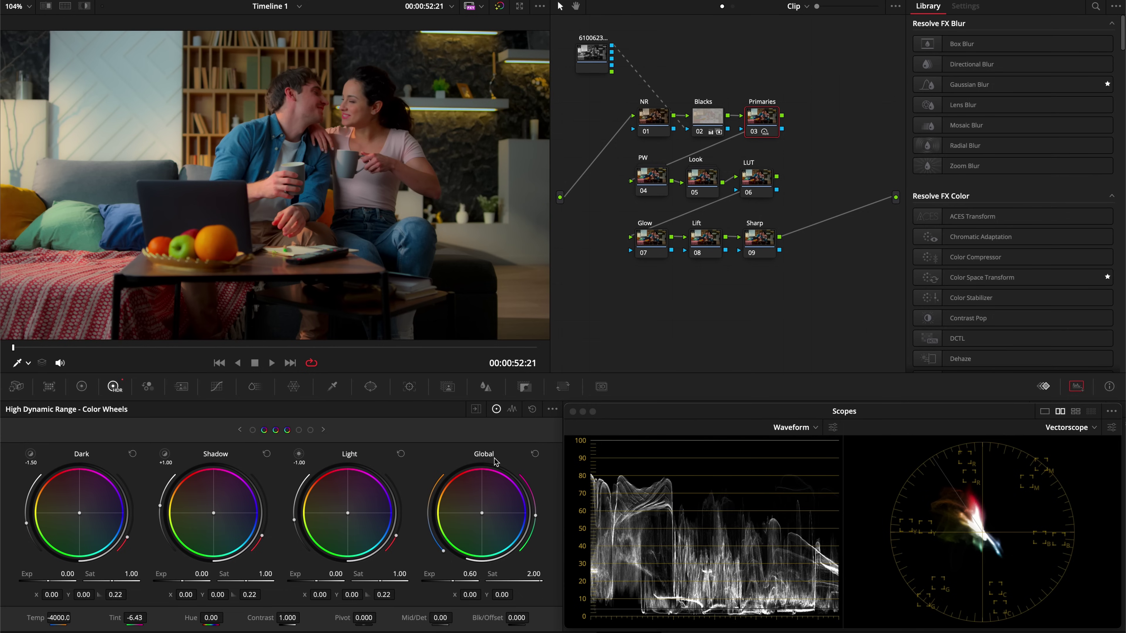
pyautogui.moveTo(537, 518); pyautogui.dragTo(537, 519)
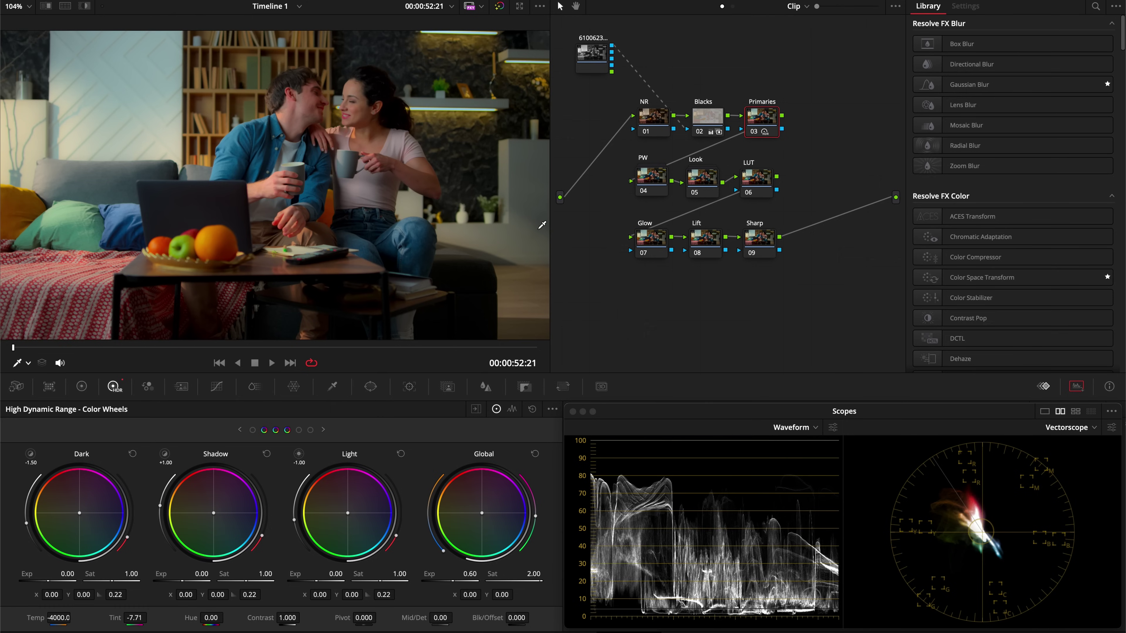
pyautogui.doubleClick(496, 573)
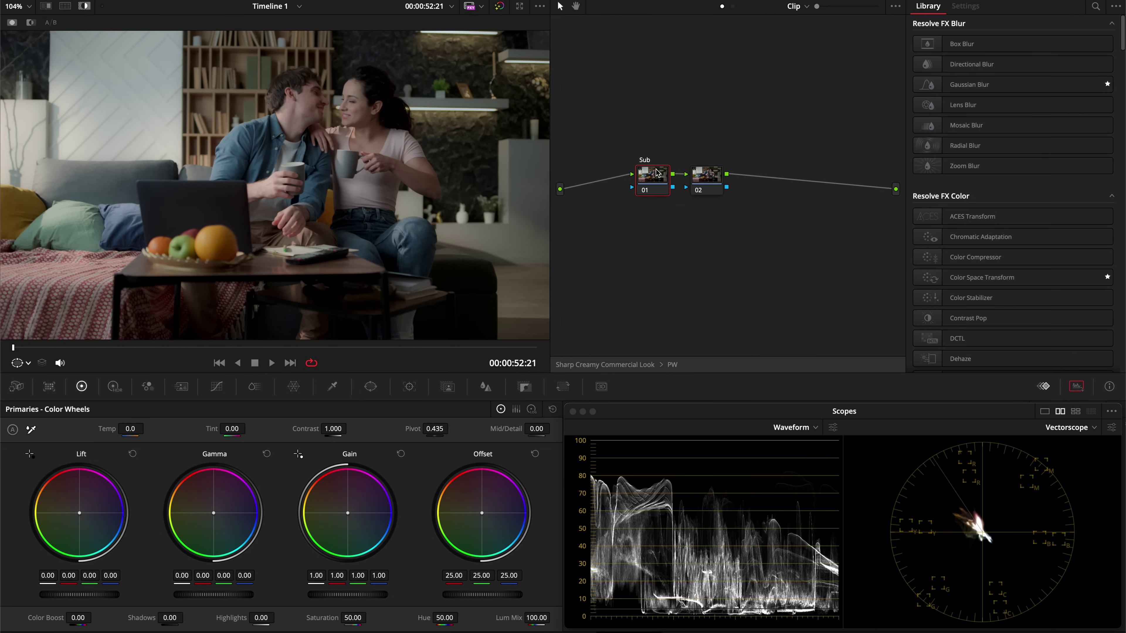
# Add a circle window to the Sub node, shaped as a tall ellipse around the couple with Soft 1 about 18.
pyautogui.click(371, 386)
pyautogui.click(24, 487)
pyautogui.scroll(-3, 245, 218)
pyautogui.moveTo(246, 215); pyautogui.dragTo(315, 296)
pyautogui.moveTo(373, 133); pyautogui.dragTo(494, 132)
pyautogui.moveTo(315, 133); pyautogui.dragTo(311, 135)
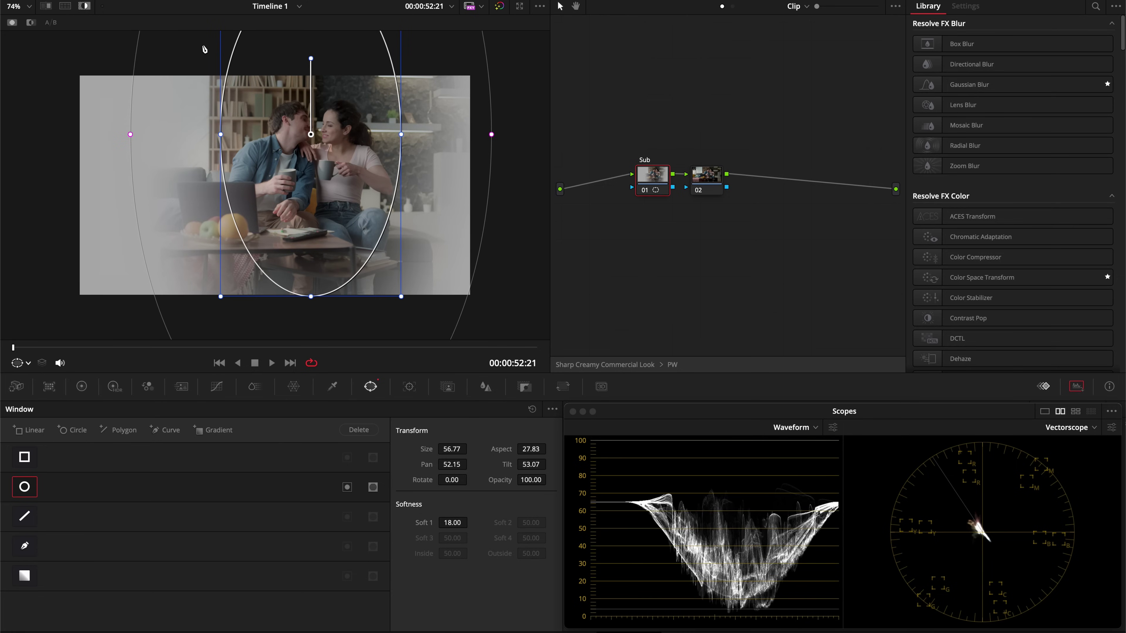
# Track the Sub node's window through the clip and set its HDR Shadow exposure to 0.30.
pyautogui.click(410, 385)
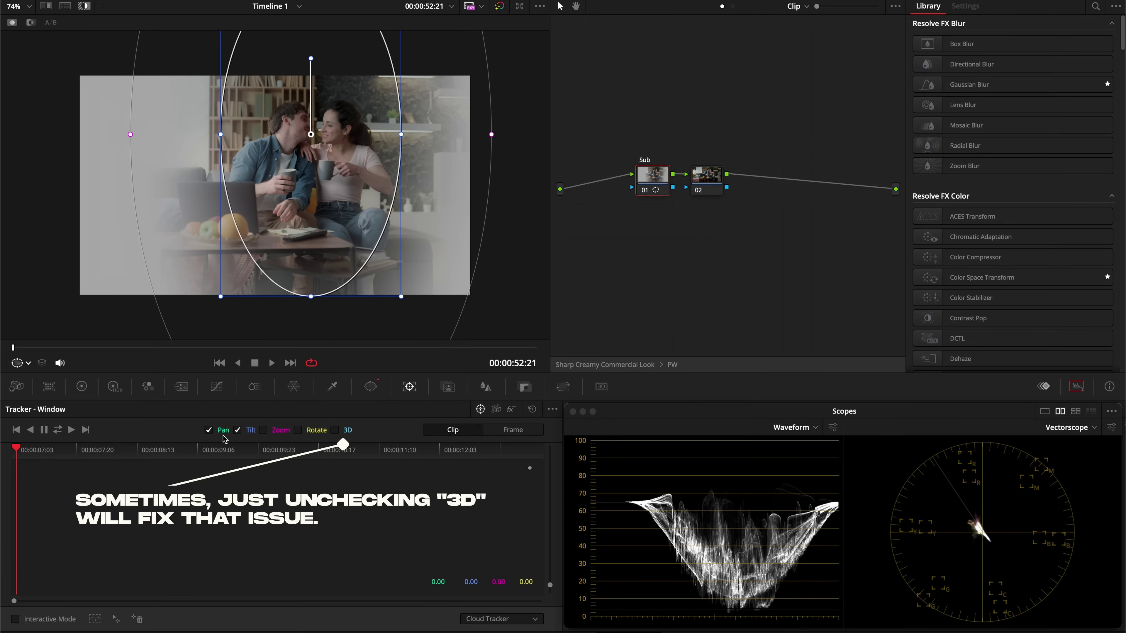
pyautogui.click(58, 430)
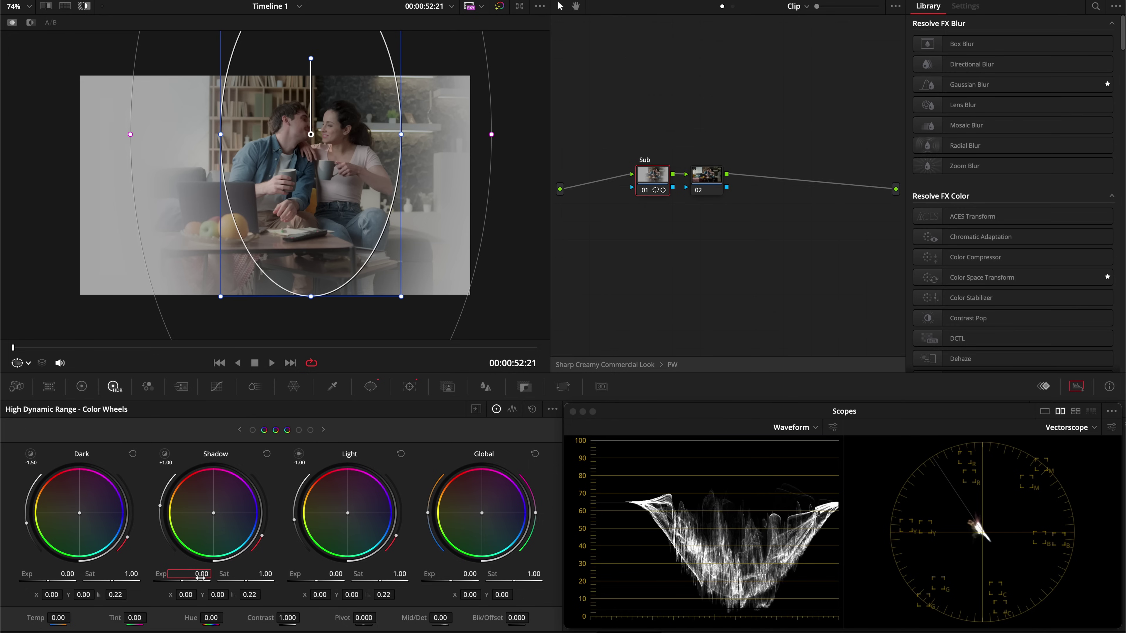
pyautogui.moveTo(201, 577); pyautogui.dragTo(201, 577)
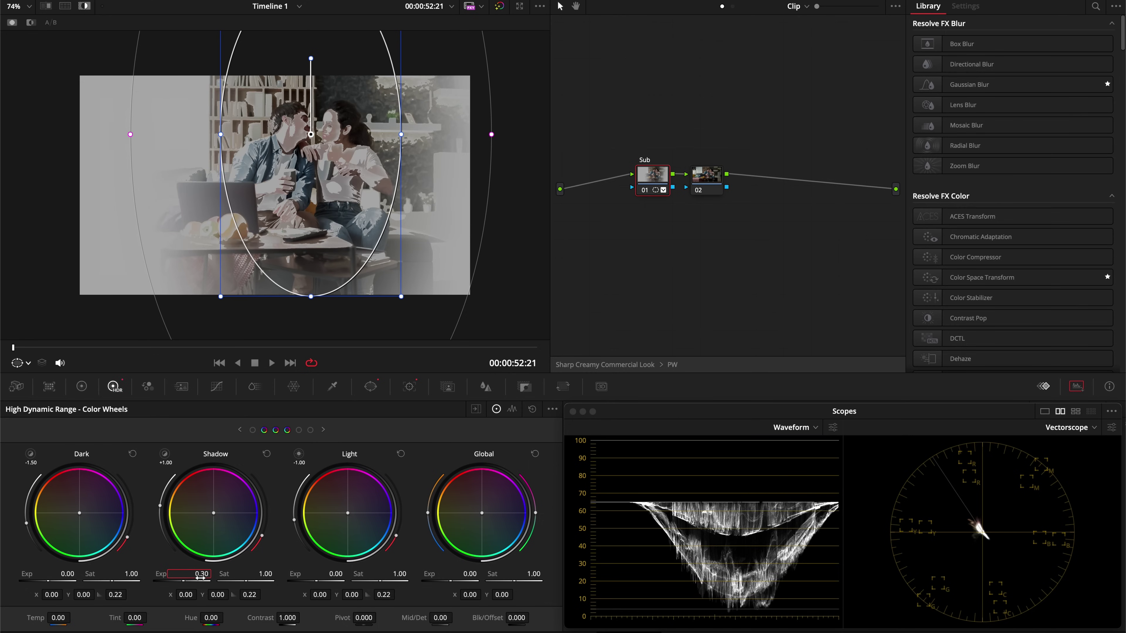
# Connect the Sub node's key output to the second node's key input and invert that node's key input.
pyautogui.click(701, 183)
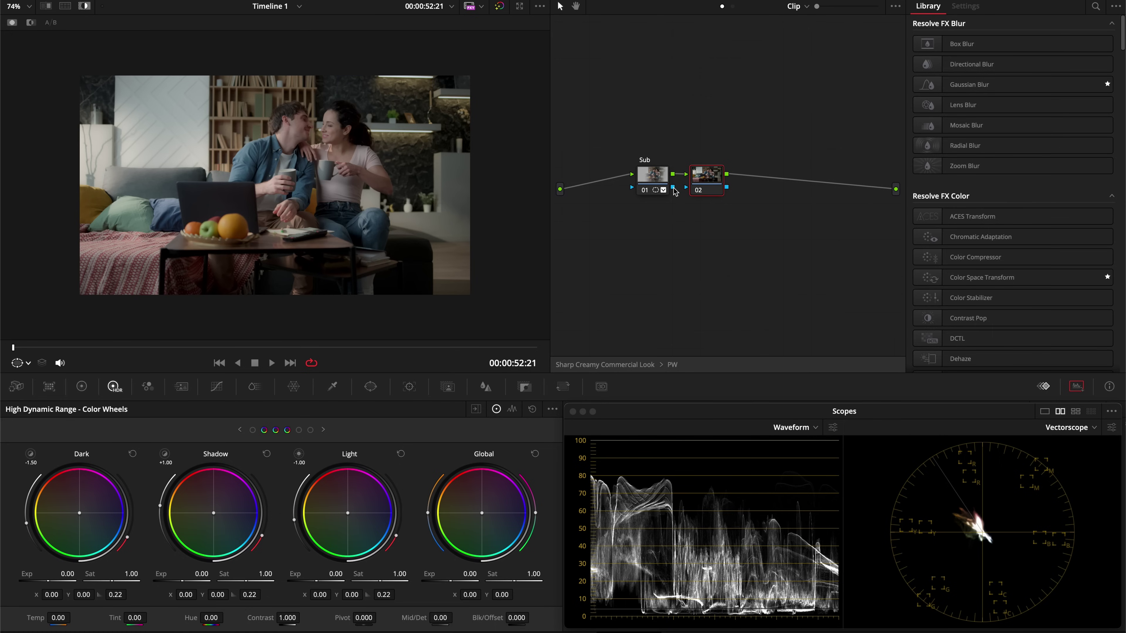
pyautogui.moveTo(673, 188); pyautogui.dragTo(686, 188)
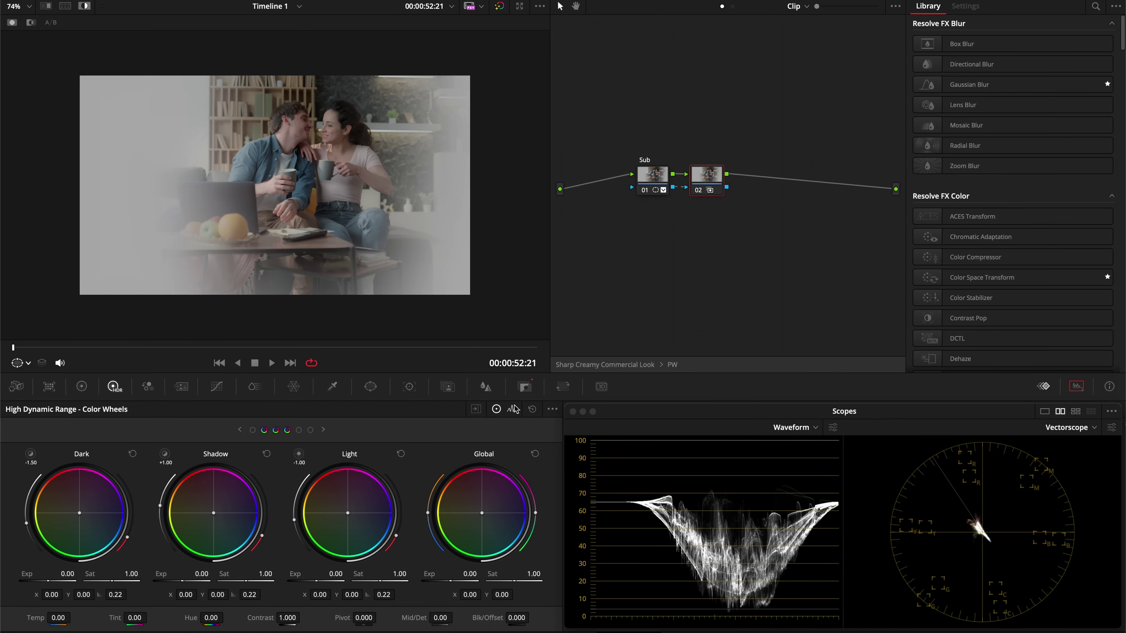
pyautogui.click(525, 386)
pyautogui.click(529, 431)
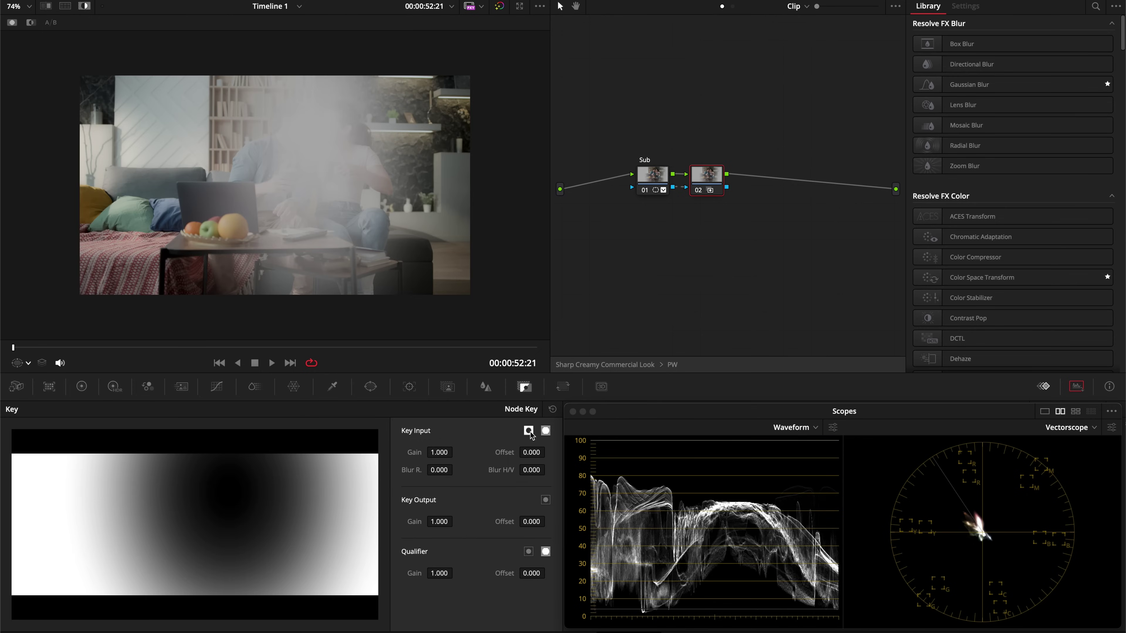
# Delete the second node, restore it with its inverted key, and select the Sub node.
pyautogui.press('Delete')
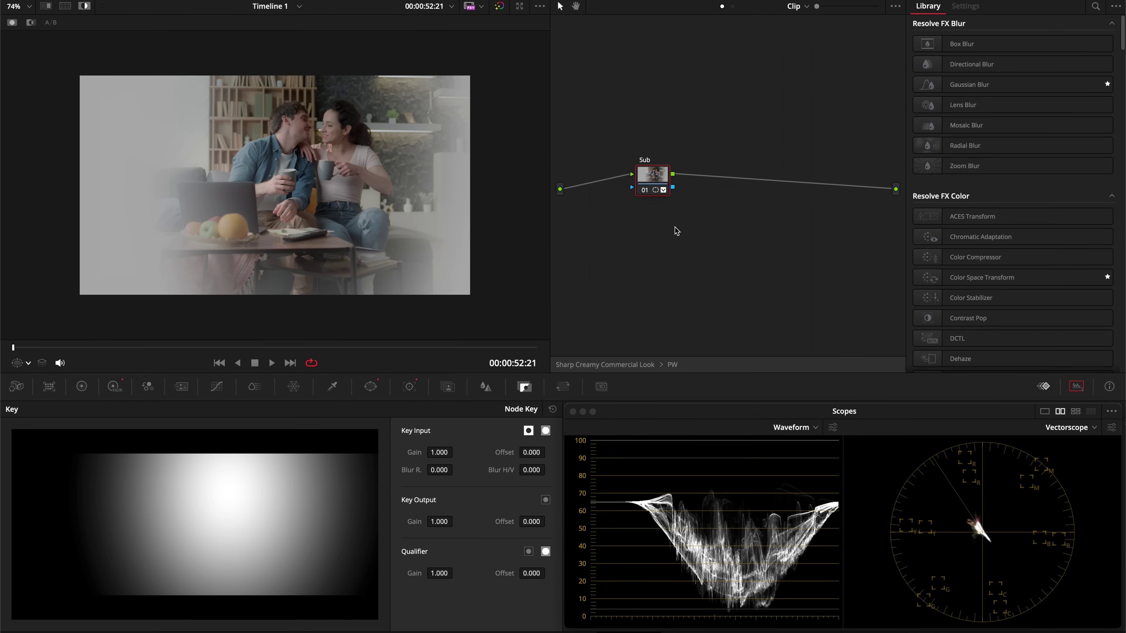
pyautogui.hotkey('ctrl', 'z')
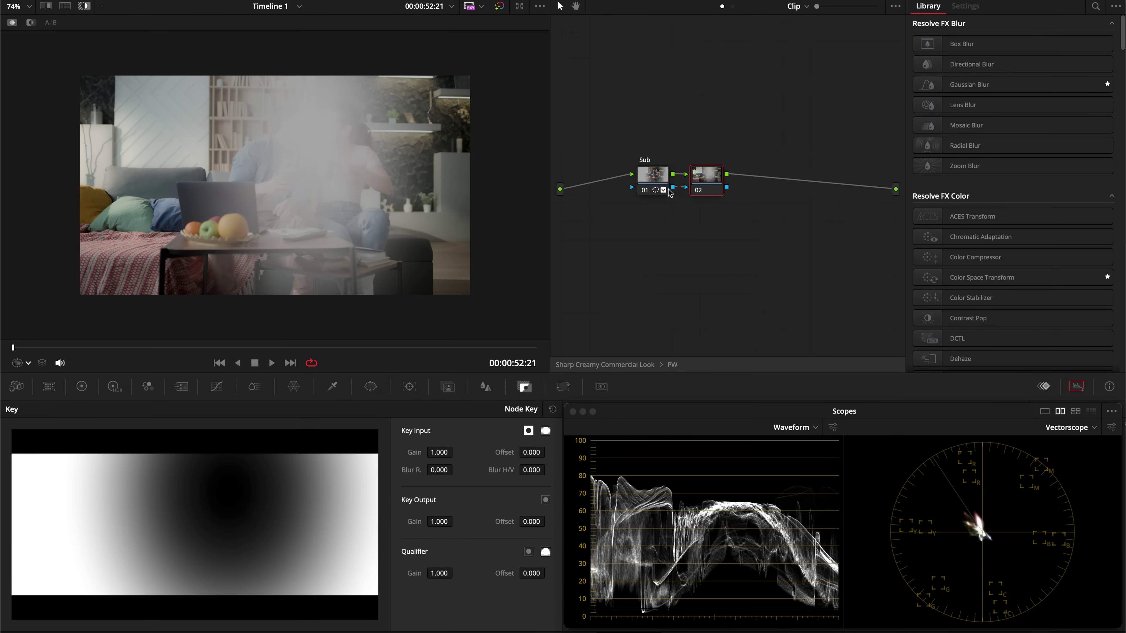
pyautogui.click(659, 174)
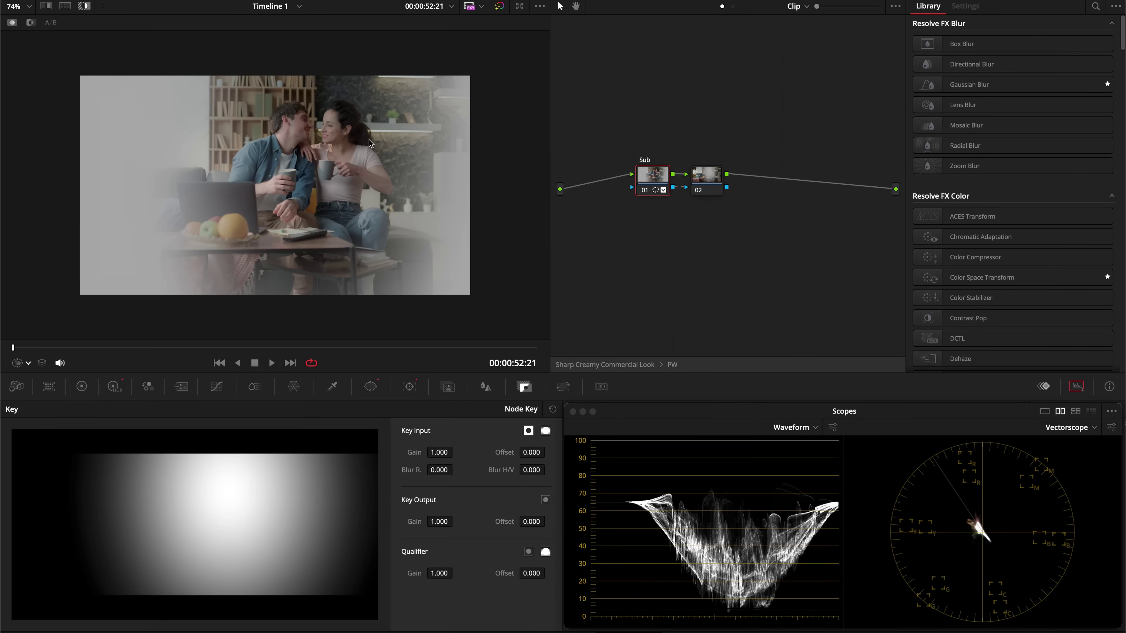
# Enlarge the Sub node's circle window slightly around the couple and set the second node's HDR Light exposure to -0.30.
pyautogui.click(371, 387)
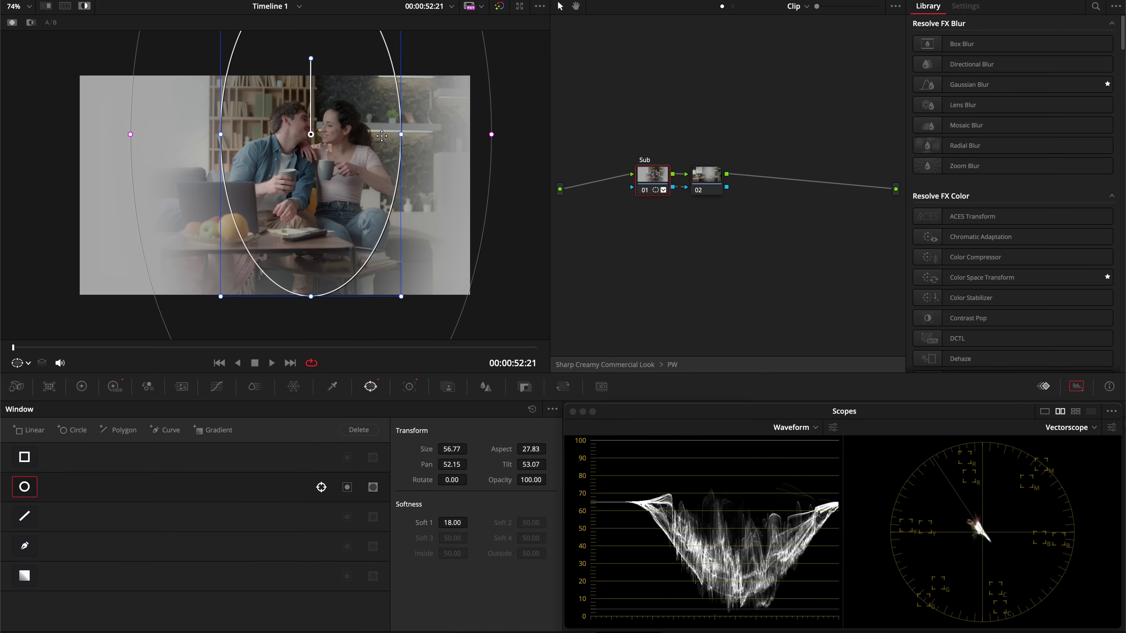
pyautogui.moveTo(401, 296); pyautogui.dragTo(410, 312)
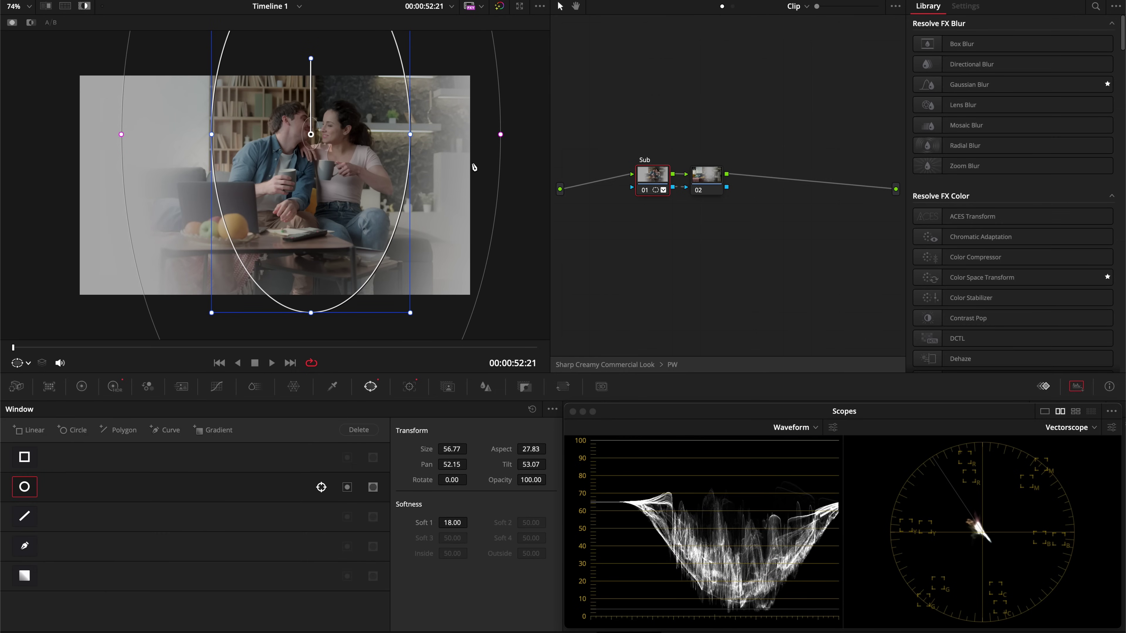
pyautogui.click(708, 183)
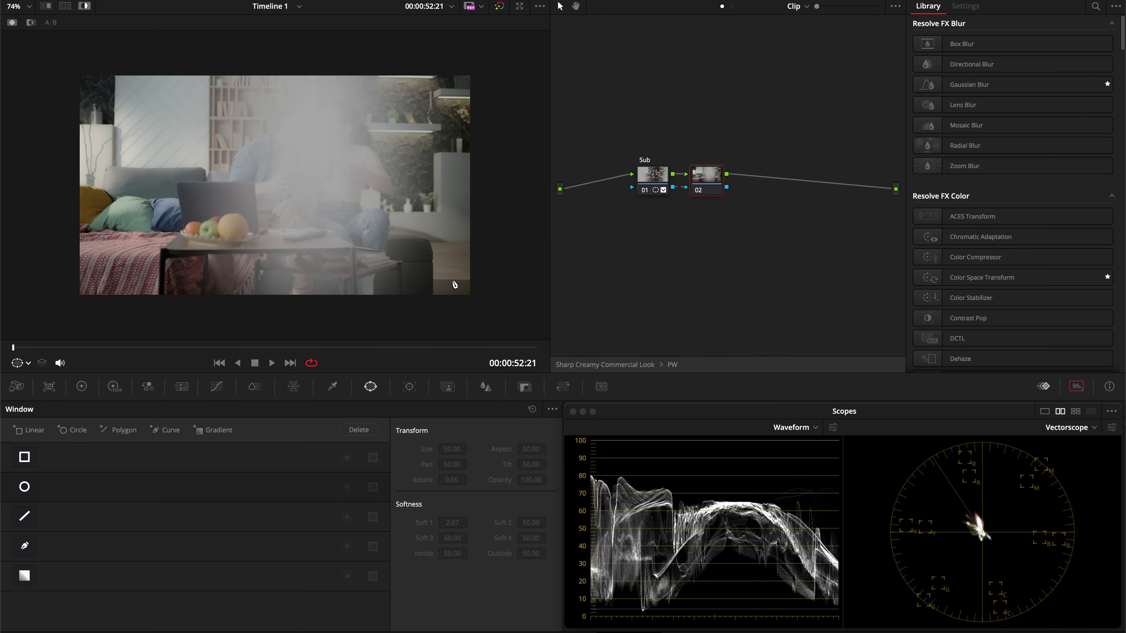
pyautogui.click(114, 387)
pyautogui.moveTo(306, 572); pyautogui.dragTo(310, 573)
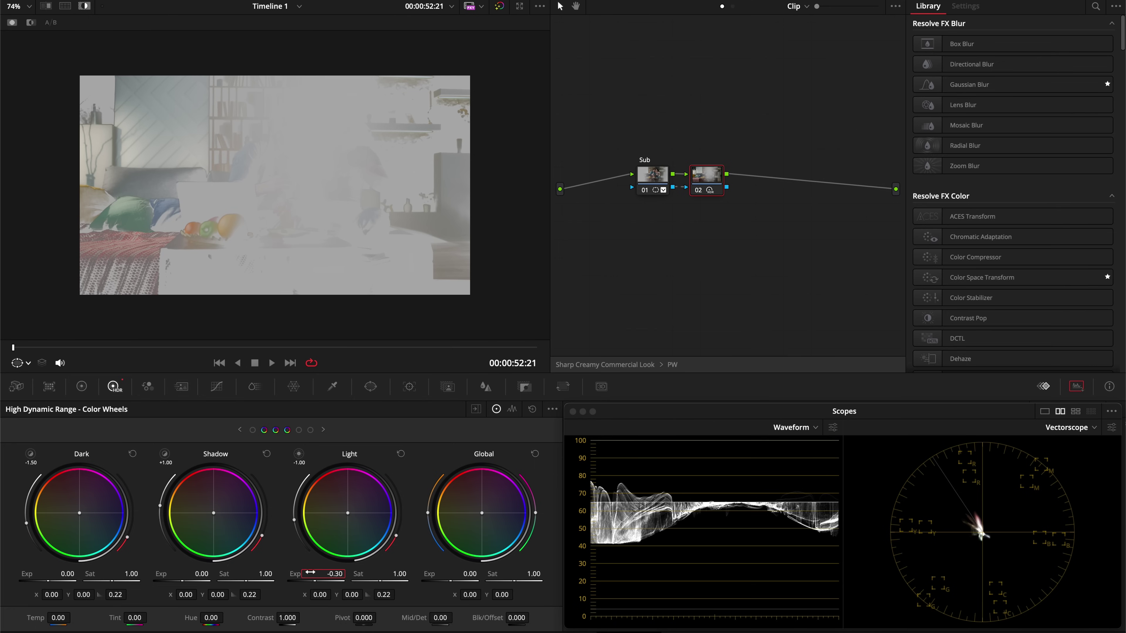
pyautogui.click(661, 179)
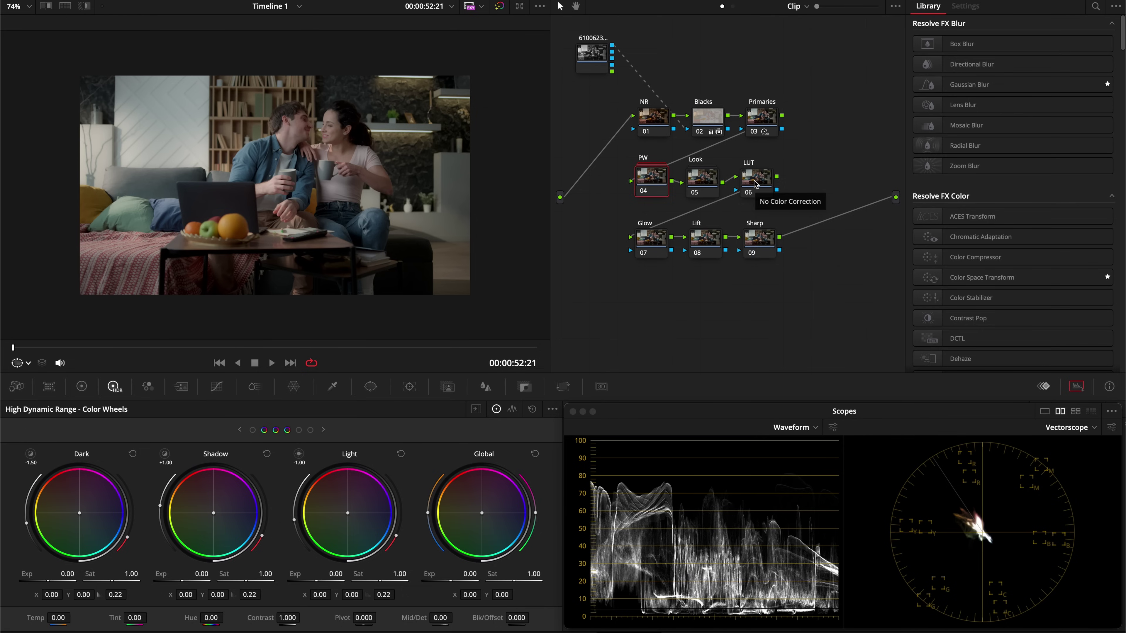
# Apply the K83 DWG LUT "01 K83 DWG D55" to the LUT node in the main node tree.
pyautogui.rightClick(755, 184)
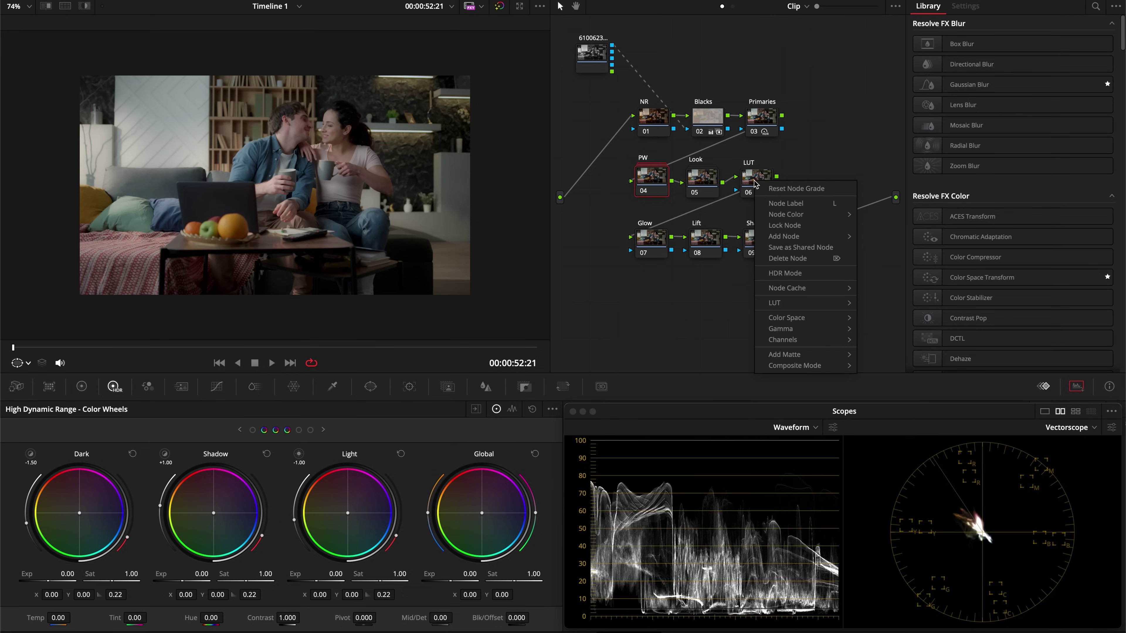
pyautogui.moveTo(818, 306)
pyautogui.moveTo(585, 349)
pyautogui.moveTo(793, 350)
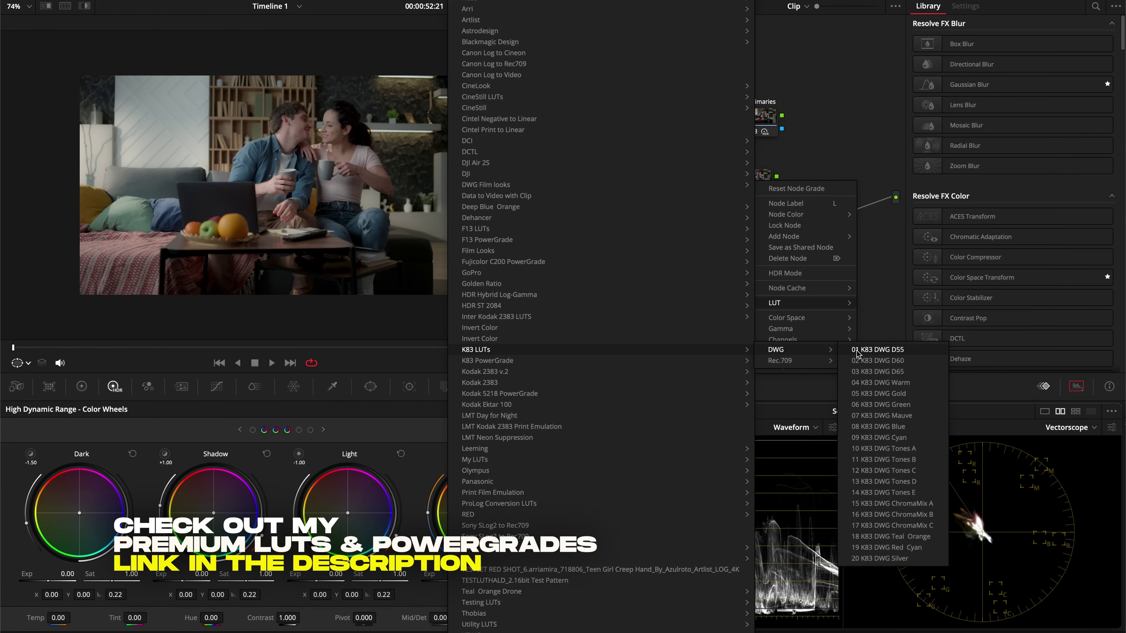
pyautogui.click(856, 350)
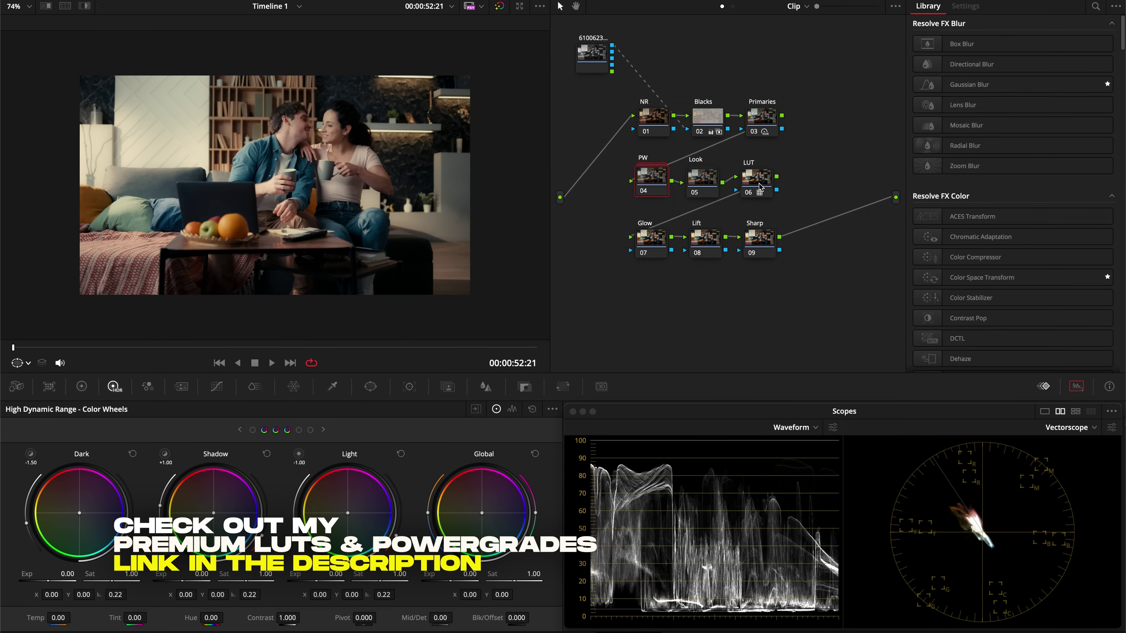
# Disable the LUT node and add two serial nodes after it.
pyautogui.moveTo(762, 183)
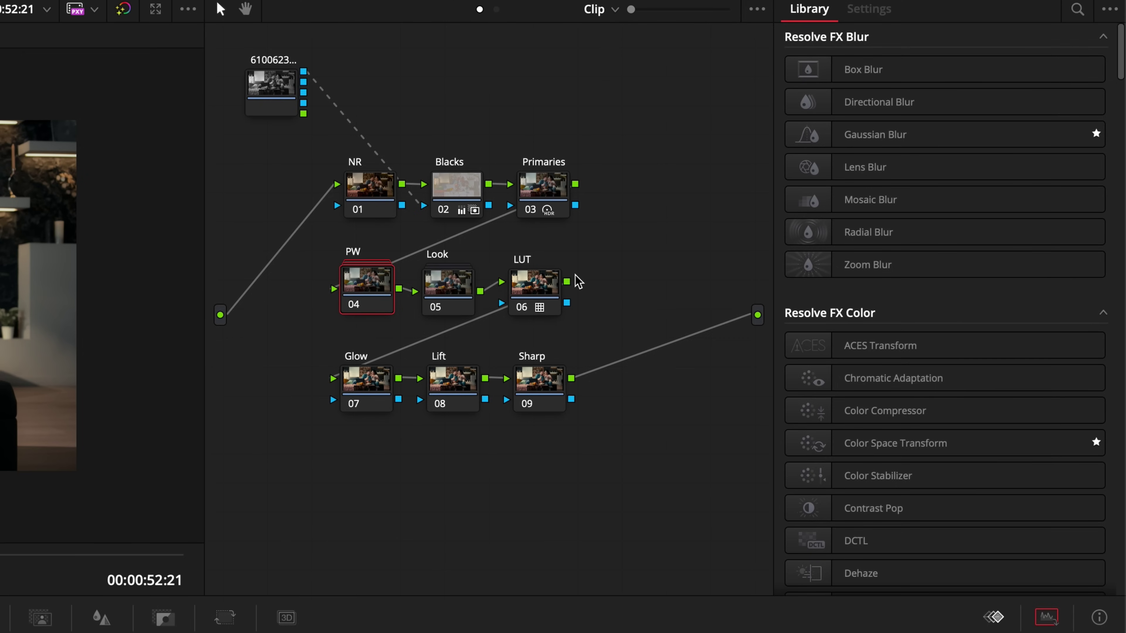
pyautogui.click(536, 286)
pyautogui.hotkey('ctrl', 'd')
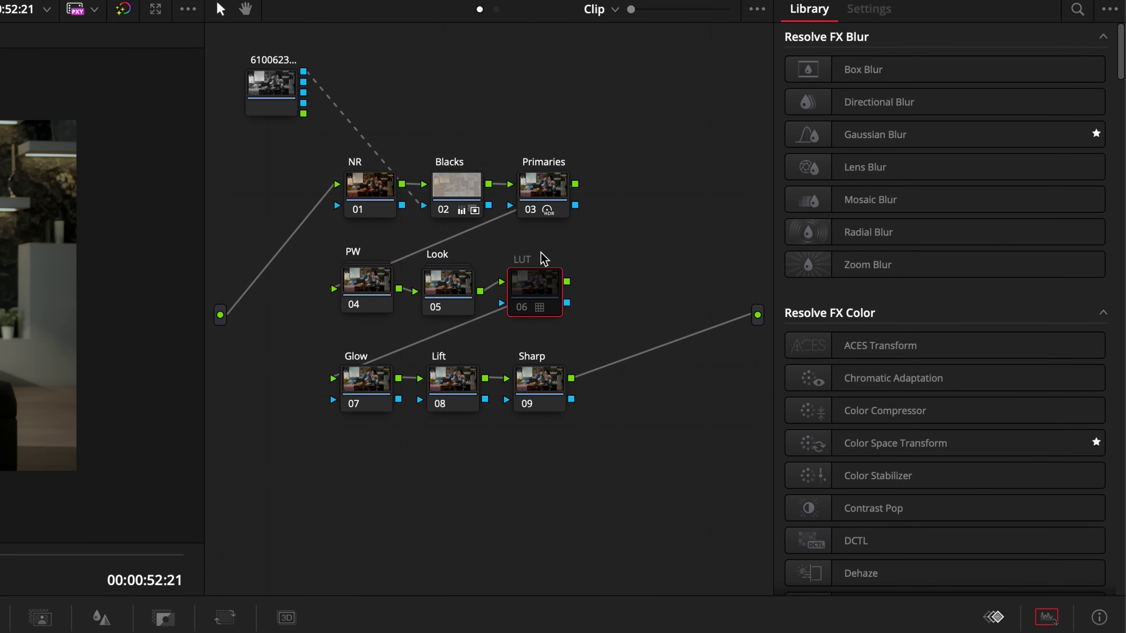
pyautogui.hotkey('alt', 's')
pyautogui.hotkey('alt', 's')
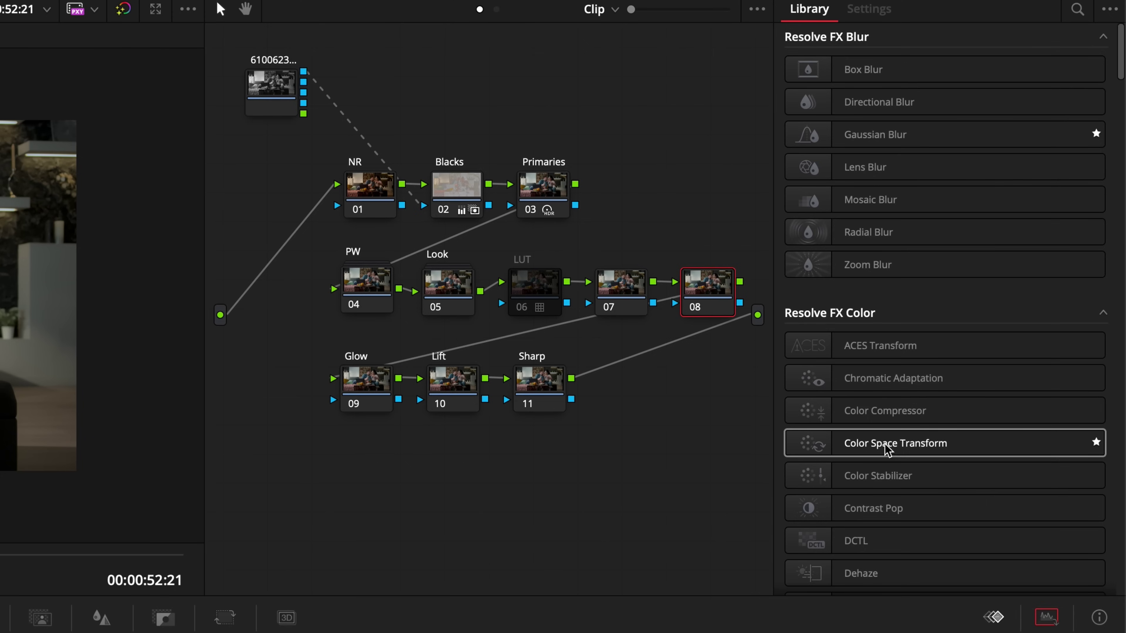
# Apply a Color Space Transform to the first new node with Rec.709 as both input color space and input gamma.
pyautogui.moveTo(883, 448); pyautogui.dragTo(636, 287)
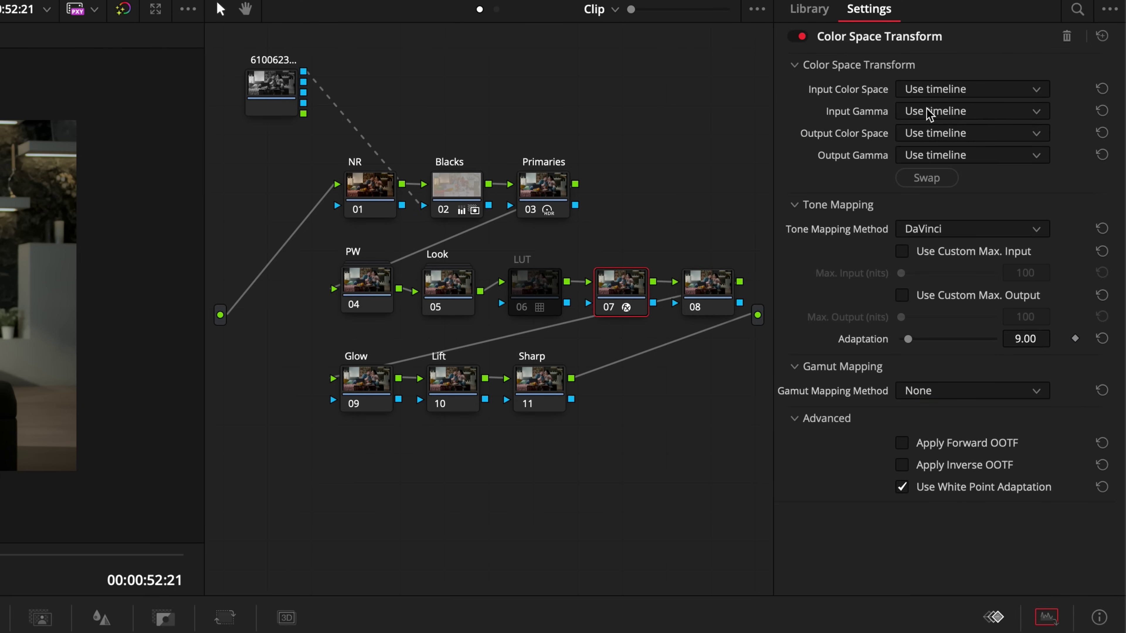
pyautogui.click(939, 94)
pyautogui.scroll(-5, 944, 95)
pyautogui.press('Return')
pyautogui.click(939, 113)
pyautogui.press('Return')
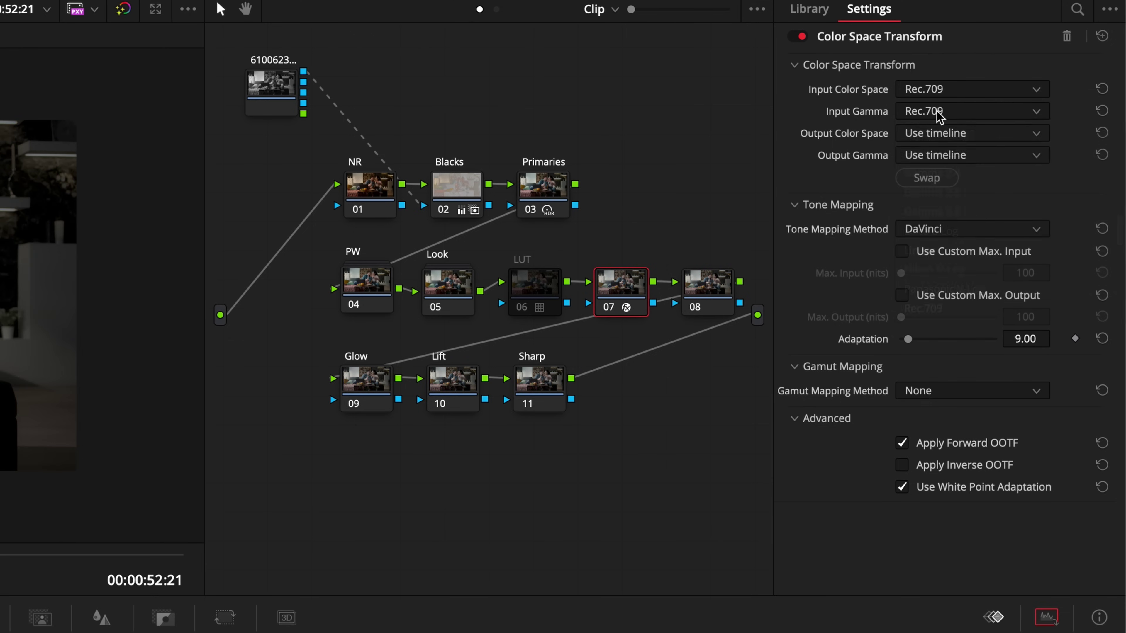
# Set the Color Space Transform's output color space to Rec.709 and output gamma to Cineon Film Log.
pyautogui.click(935, 138)
pyautogui.click(823, 141)
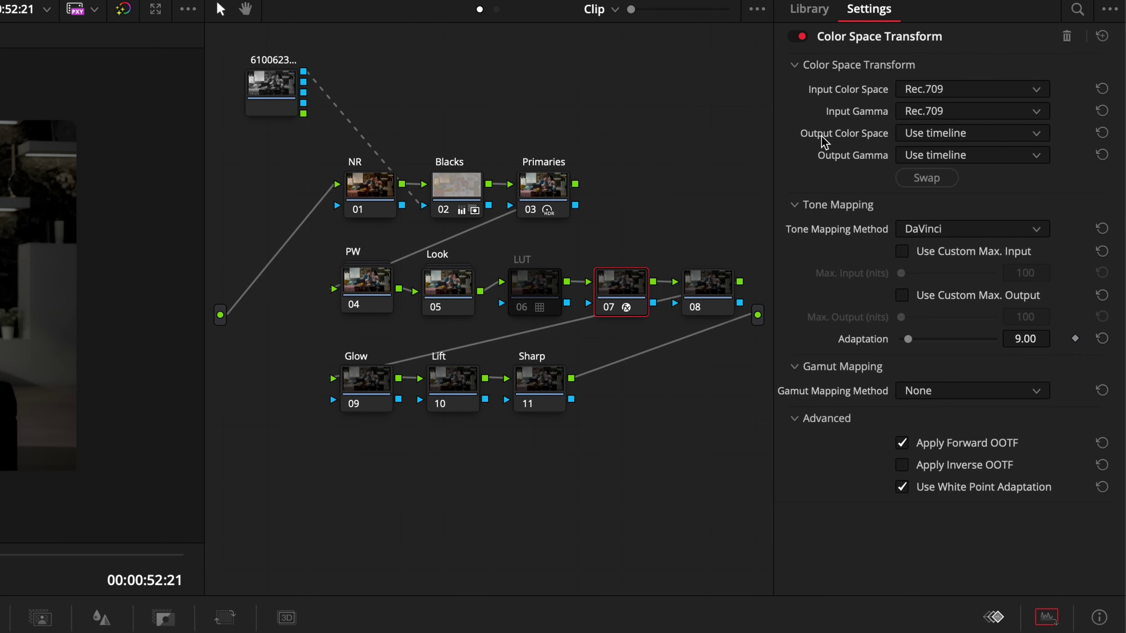
pyautogui.click(923, 137)
pyautogui.scroll(-5, 923, 137)
pyautogui.press('Return')
pyautogui.click(946, 156)
pyautogui.scroll(-10, 946, 156)
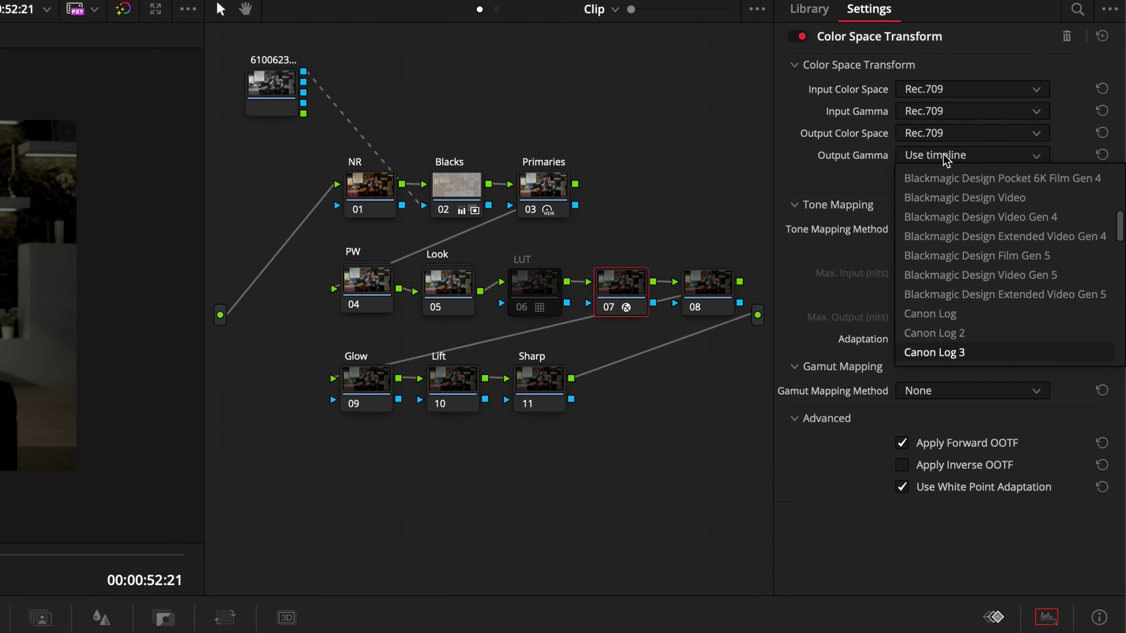
pyautogui.press('Return')
# Label the Color Space Transform node CST and the node after it LUT.
pyautogui.click(706, 284)
pyautogui.click(634, 282)
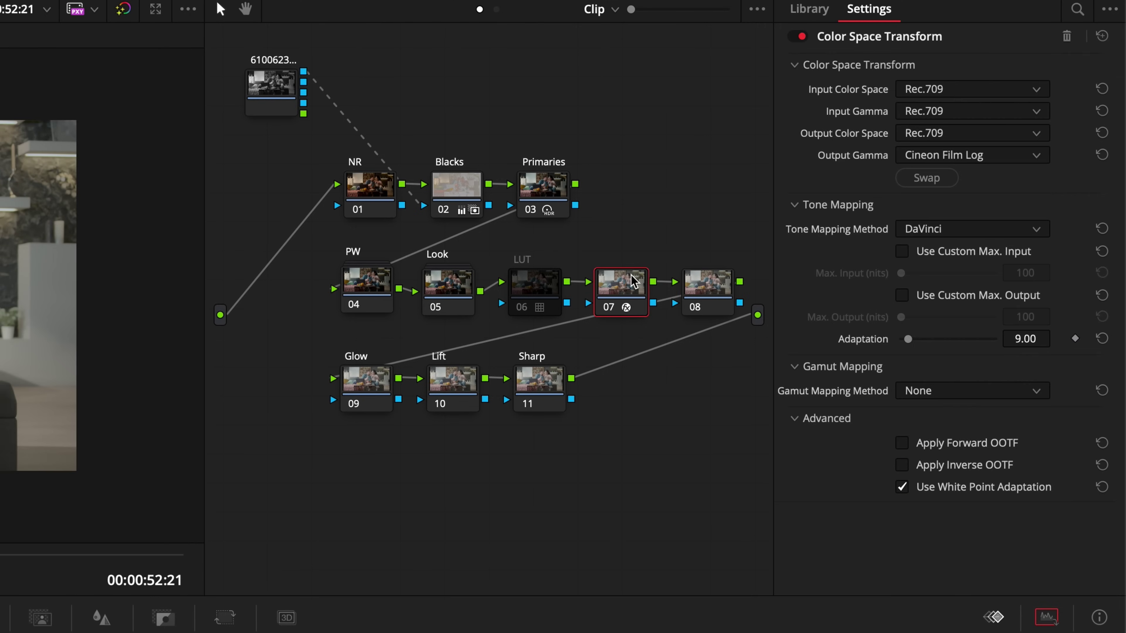
pyautogui.write('CST')
pyautogui.click(708, 292)
pyautogui.write('LUT')
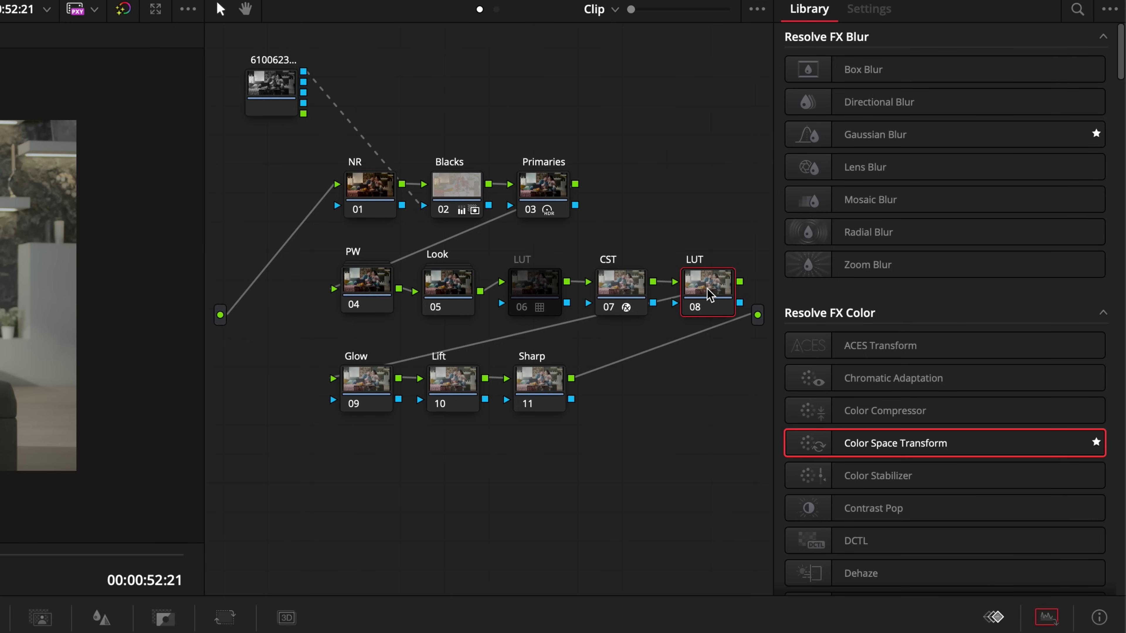
# Apply the Rec709 Kodak 2383 D55 film look LUT to the node after CST.
pyautogui.rightClick(710, 290)
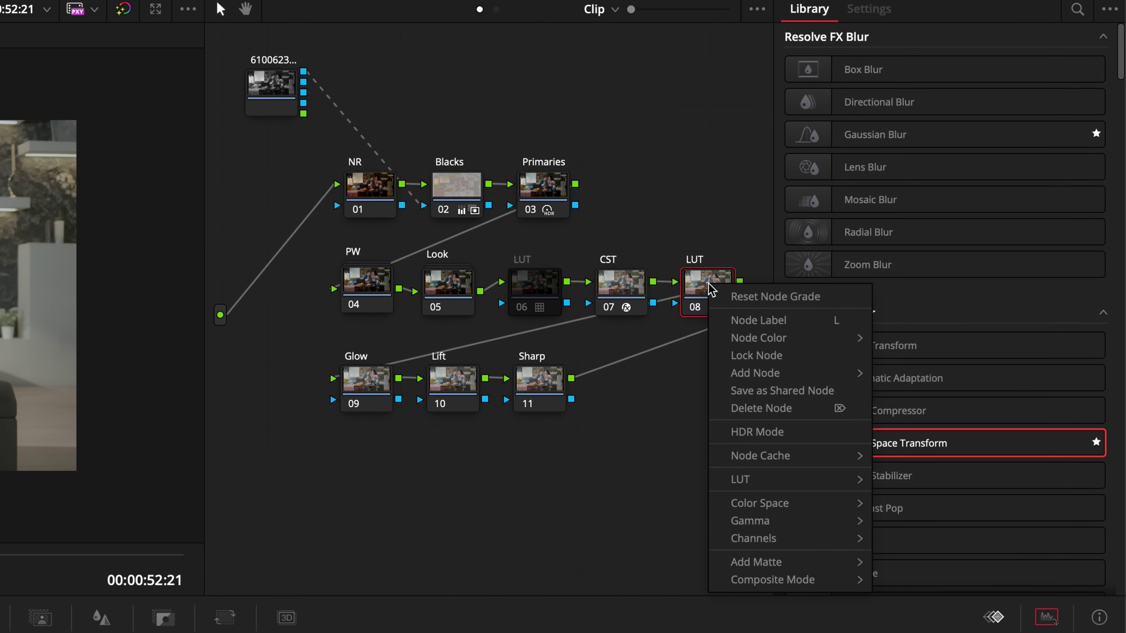
pyautogui.moveTo(767, 479)
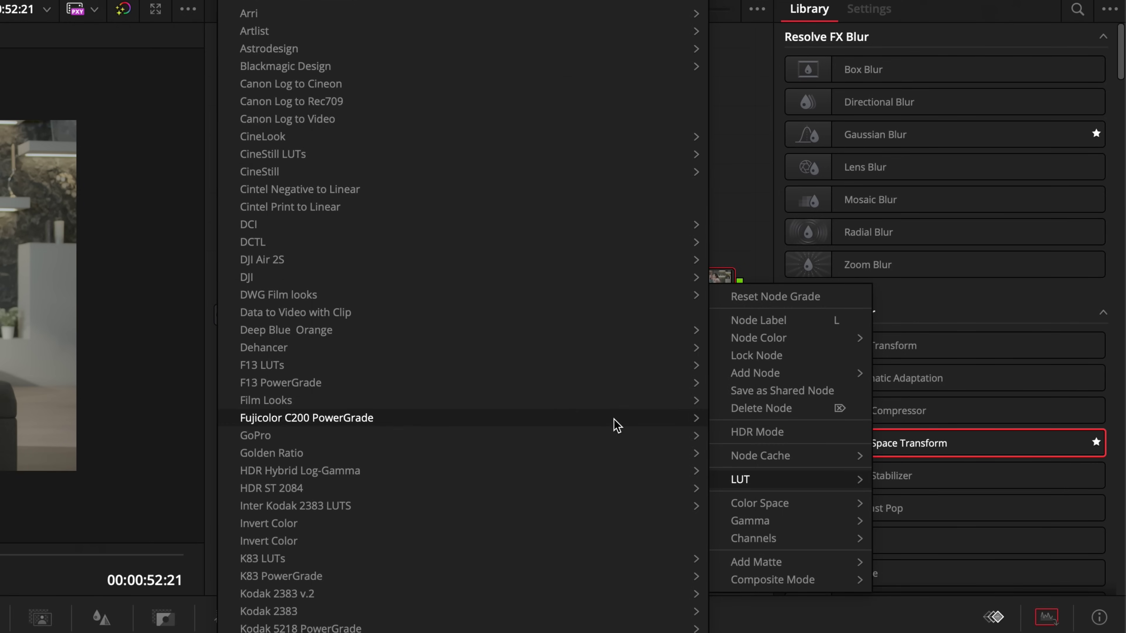
pyautogui.moveTo(640, 407)
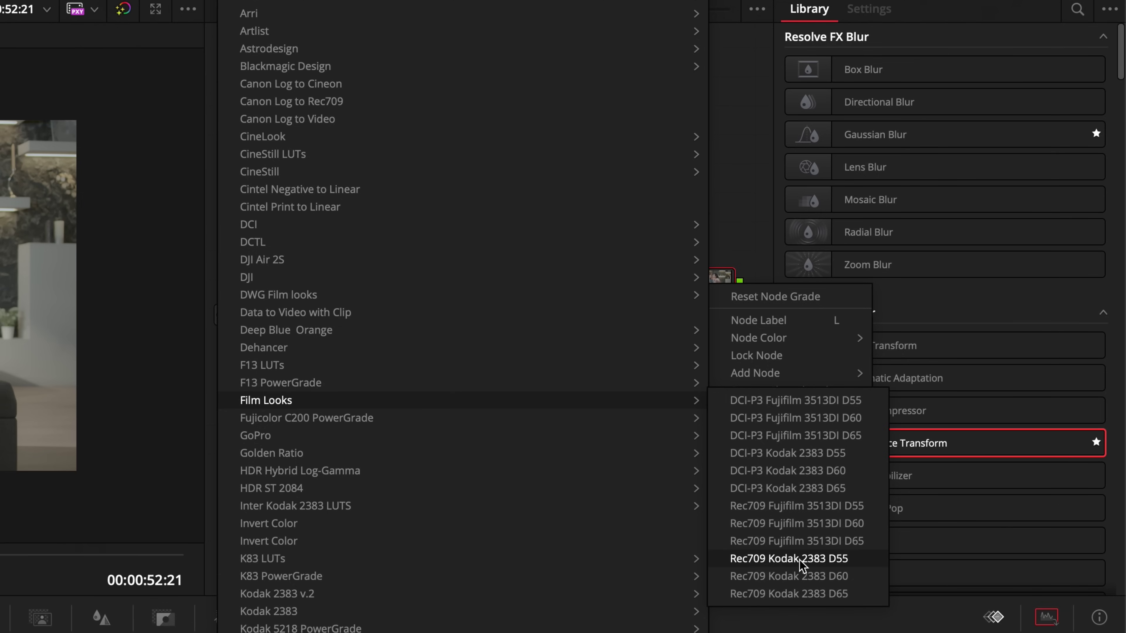
pyautogui.click(854, 564)
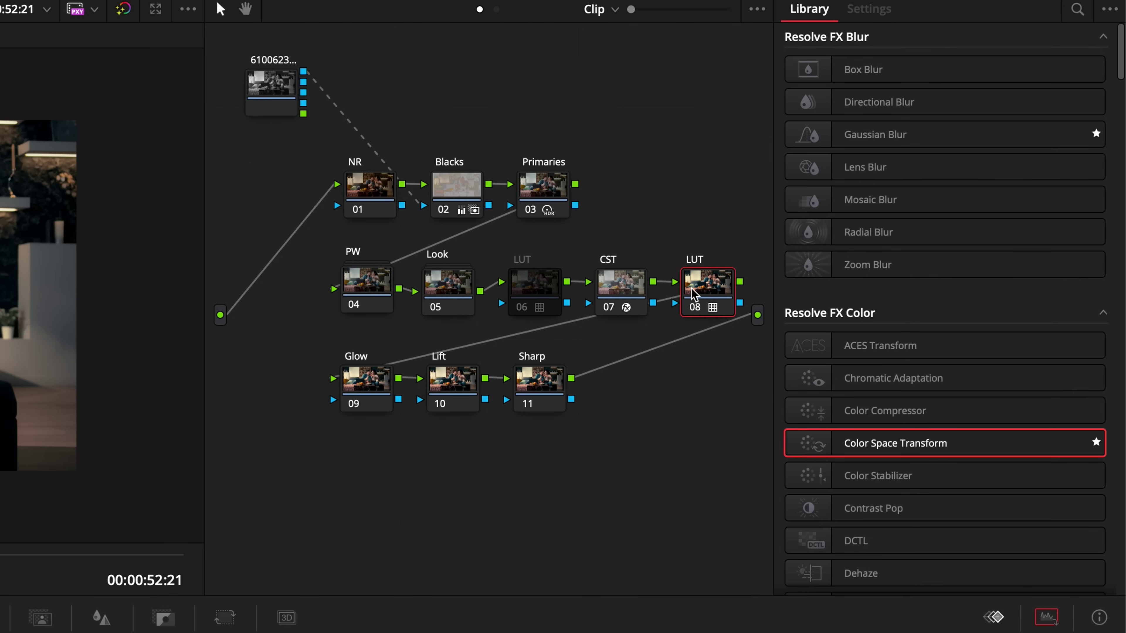
# Delete the CST node and the Kodak LUT node after it, and re-enable the original LUT node.
pyautogui.moveTo(550, 297)
pyautogui.keyDown('shift'); pyautogui.click(639, 278); pyautogui.keyUp('shift')
pyautogui.press('Delete')
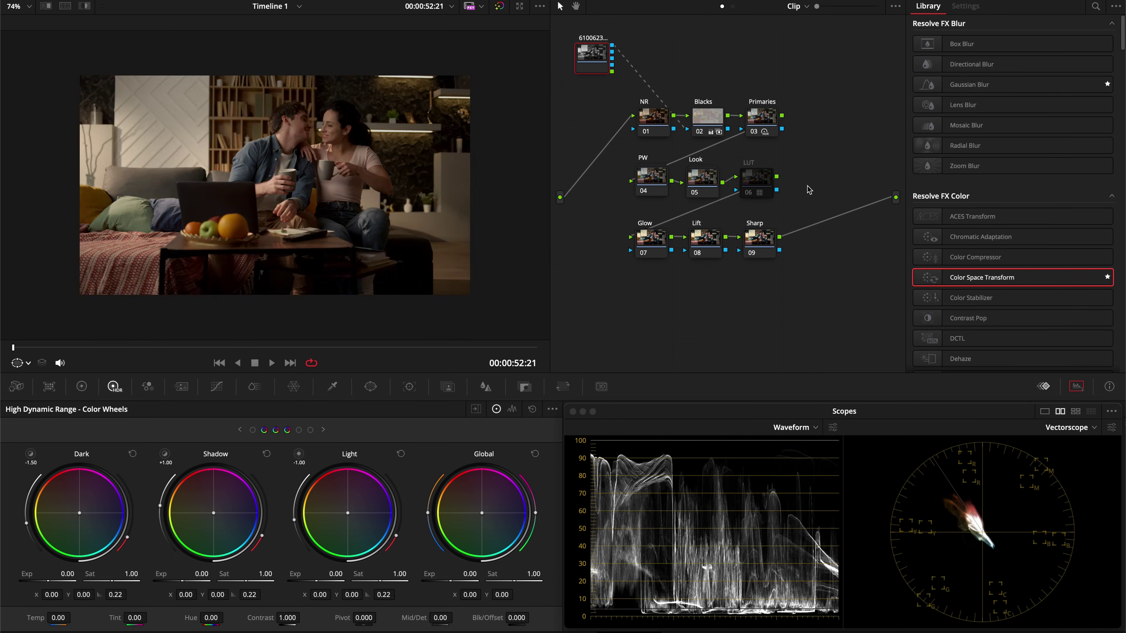
pyautogui.click(543, 285)
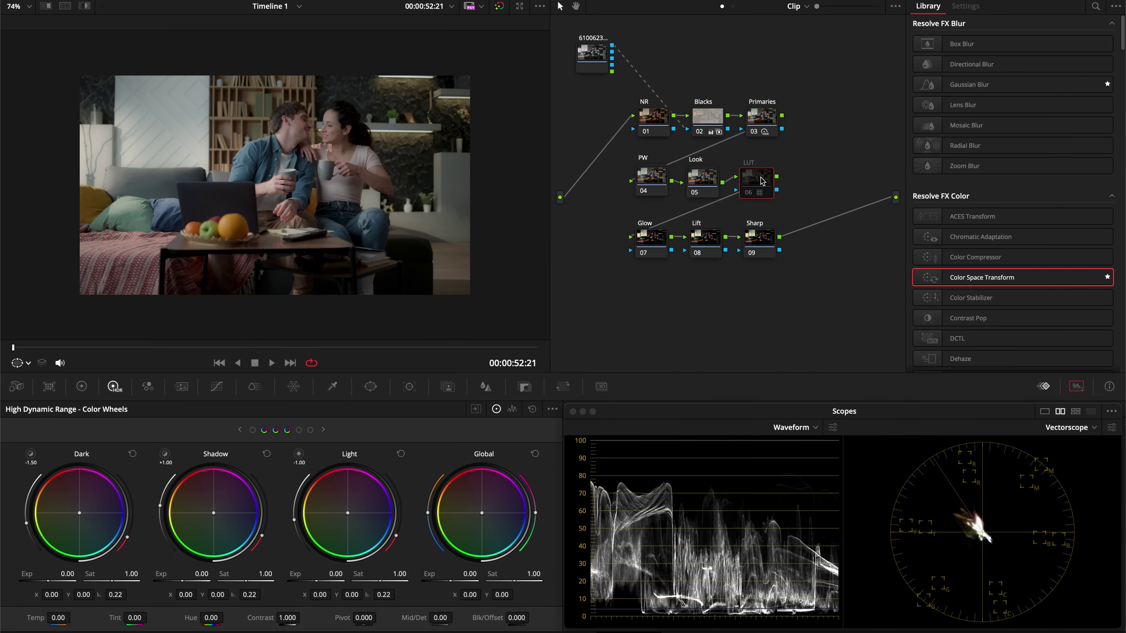
pyautogui.hotkey('ctrl', 'd')
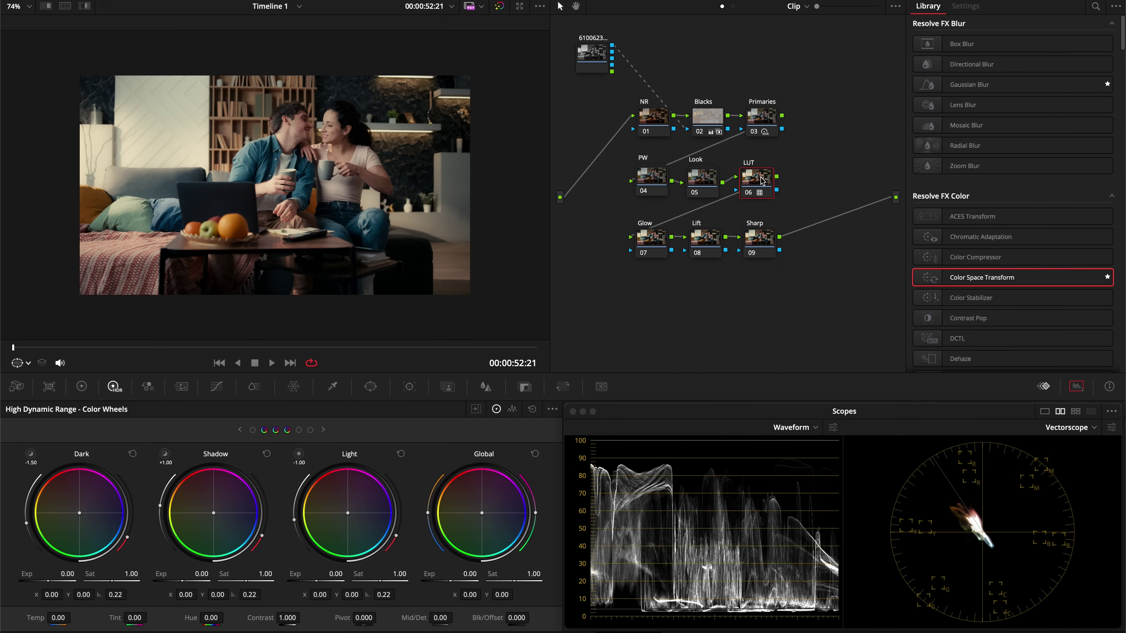
# Open the Look compound node and label its two inner nodes HSL and HSV Sat, spacing them apart.
pyautogui.doubleClick(702, 180)
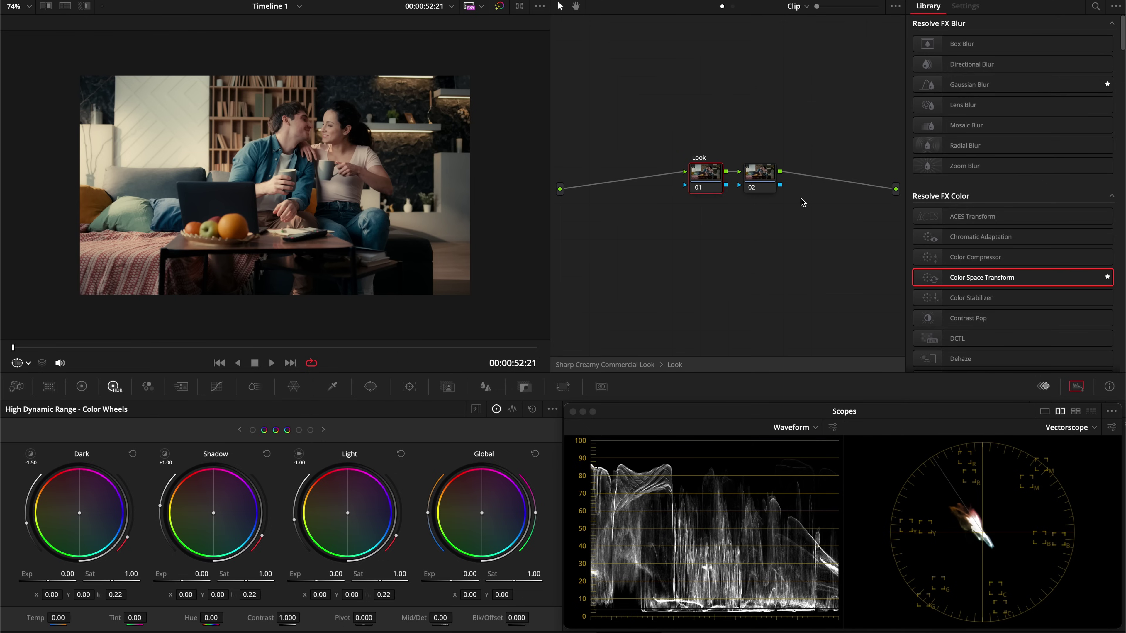
pyautogui.write('HSV')
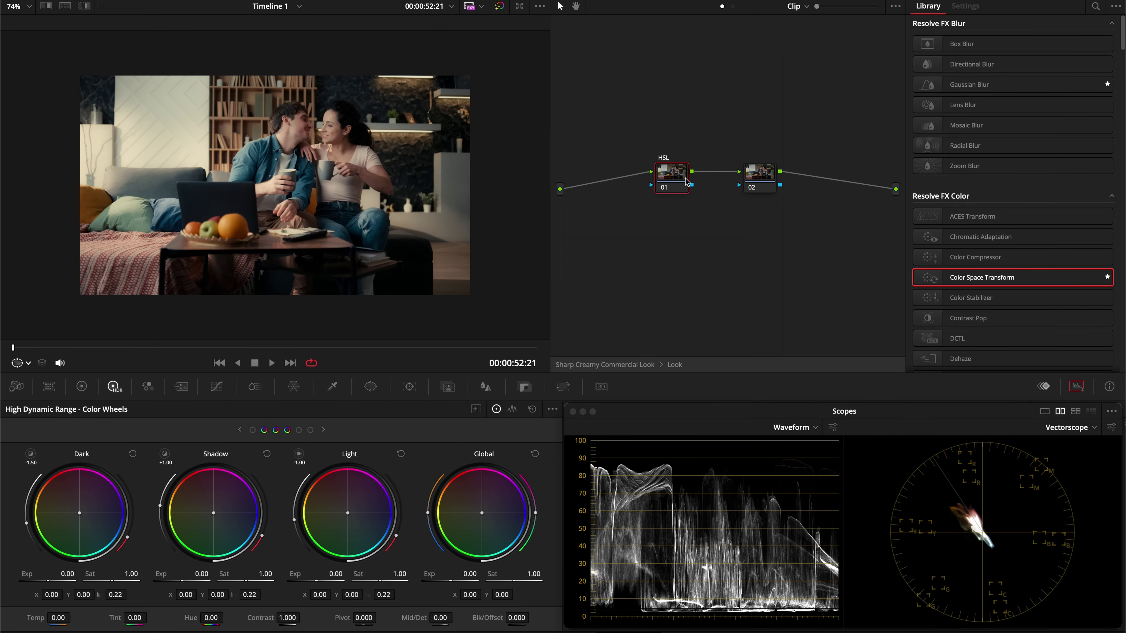
pyautogui.write('Second')
pyautogui.hotkey('ctrl', 'a')
pyautogui.write('HS')
pyautogui.moveTo(762, 181); pyautogui.dragTo(745, 181)
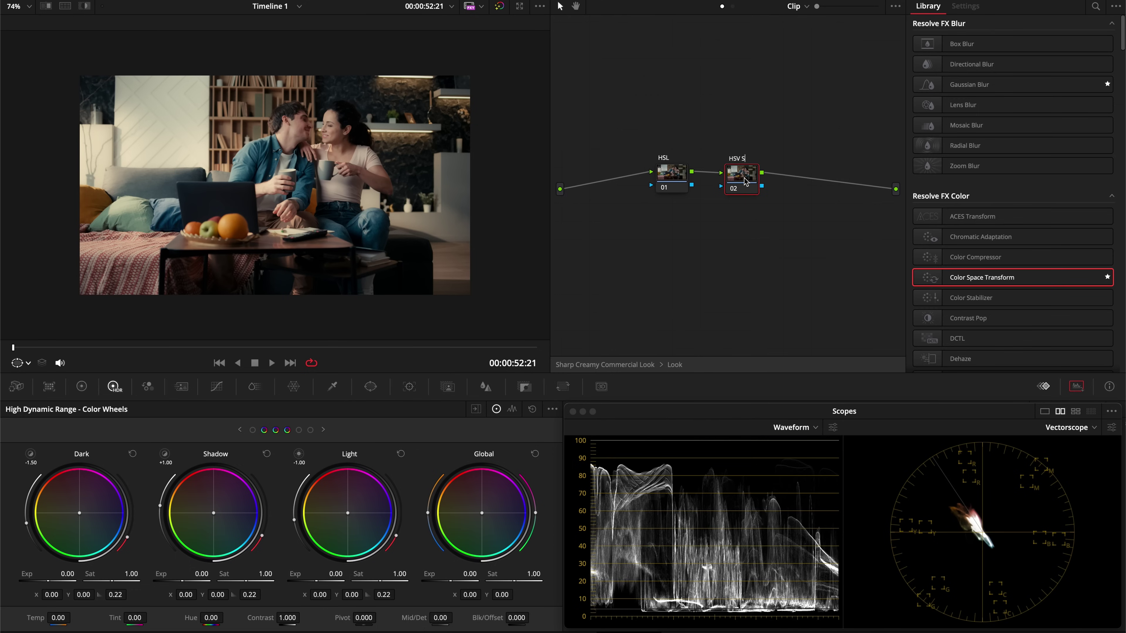
# Add a third serial node labelled HSL Sat after HSV Sat and shift the HSL node slightly away.
pyautogui.hotkey('alt', 's')
pyautogui.write('HSL Sat')
pyautogui.press('Return')
pyautogui.moveTo(678, 176); pyautogui.dragTo(670, 175)
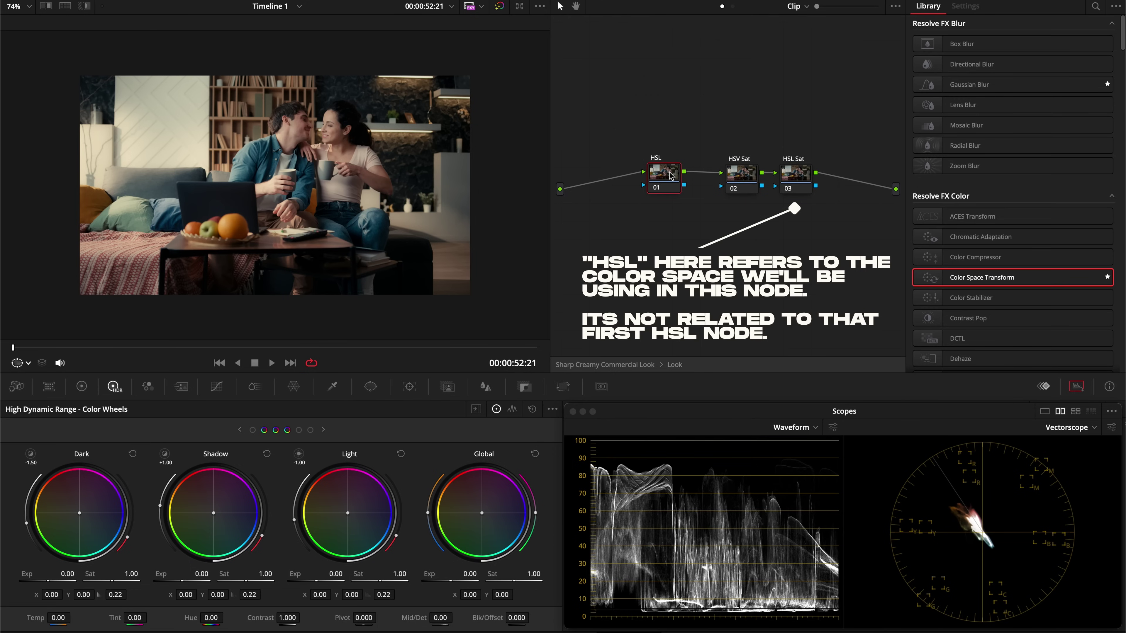
# Set the HSV Sat node's color space to HSV and turn off its Channel 1.
pyautogui.click(748, 173)
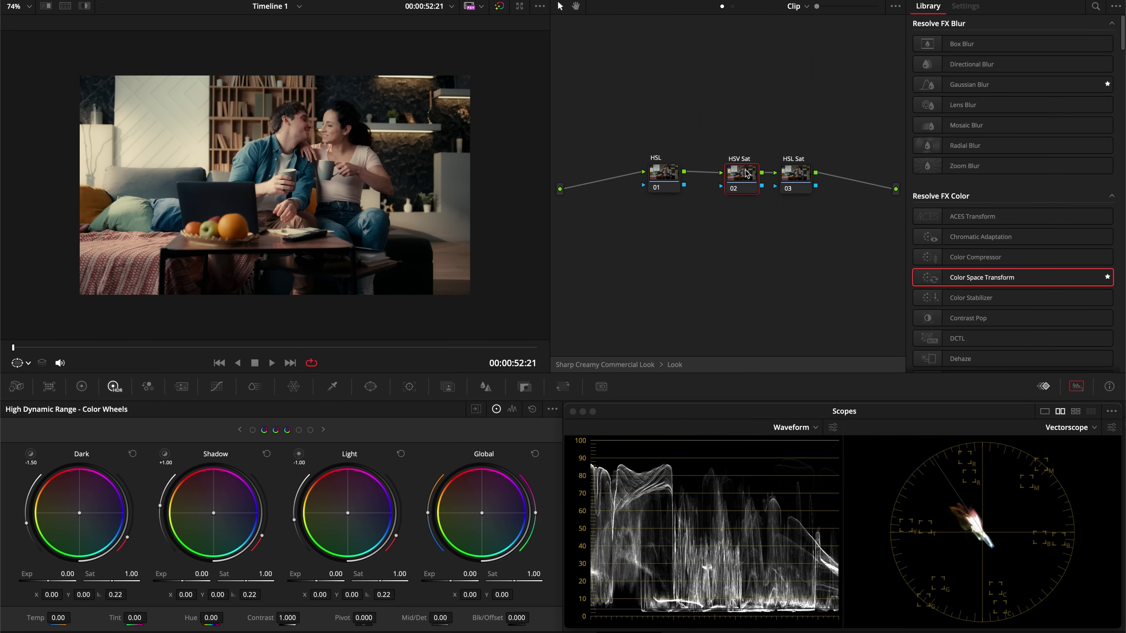
pyautogui.rightClick(748, 173)
pyautogui.moveTo(806, 310)
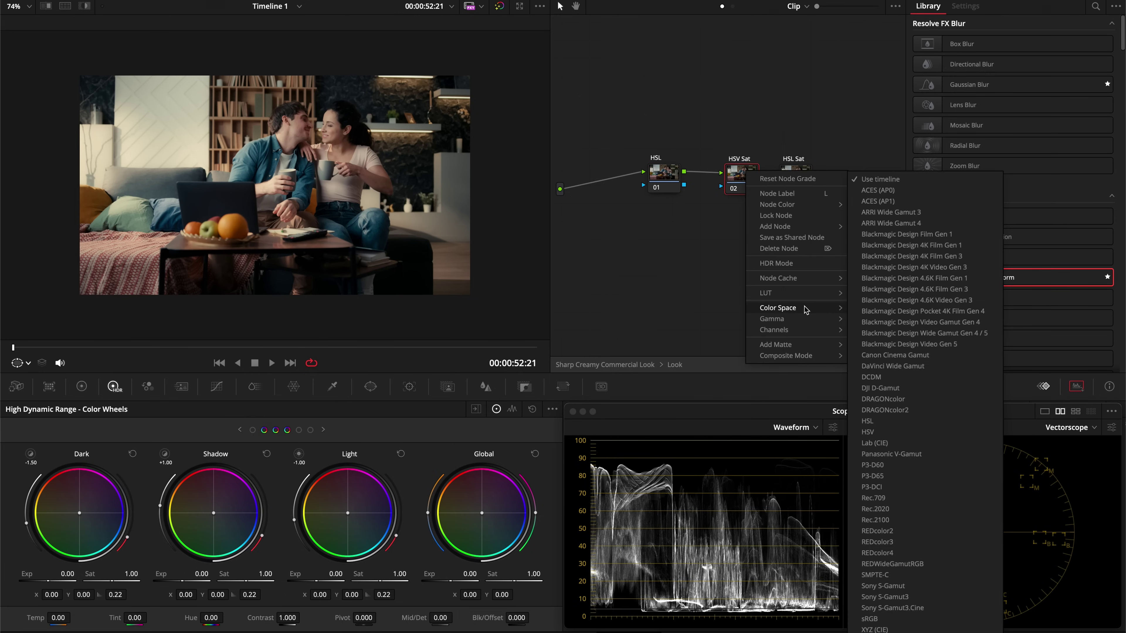
pyautogui.click(923, 433)
pyautogui.rightClick(749, 177)
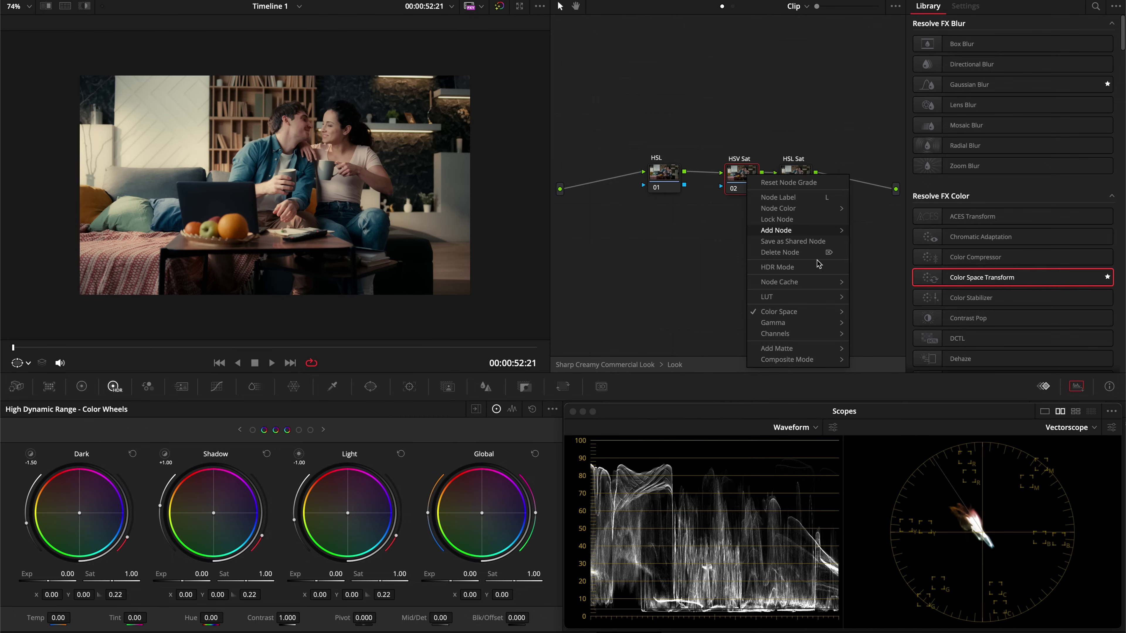
pyautogui.moveTo(838, 333)
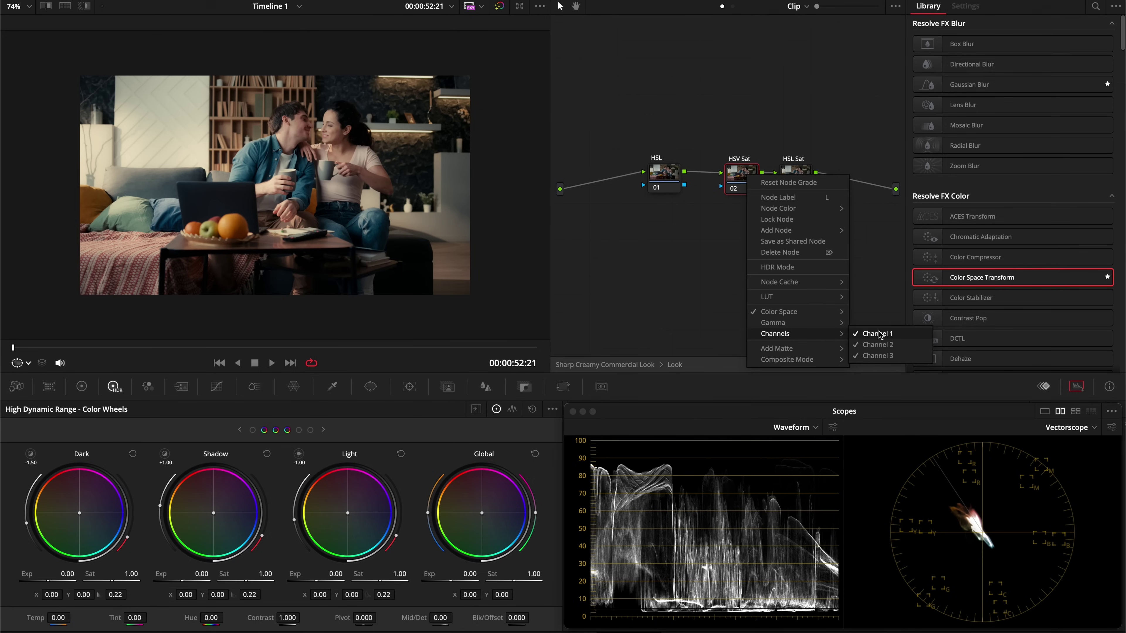
pyautogui.click(880, 335)
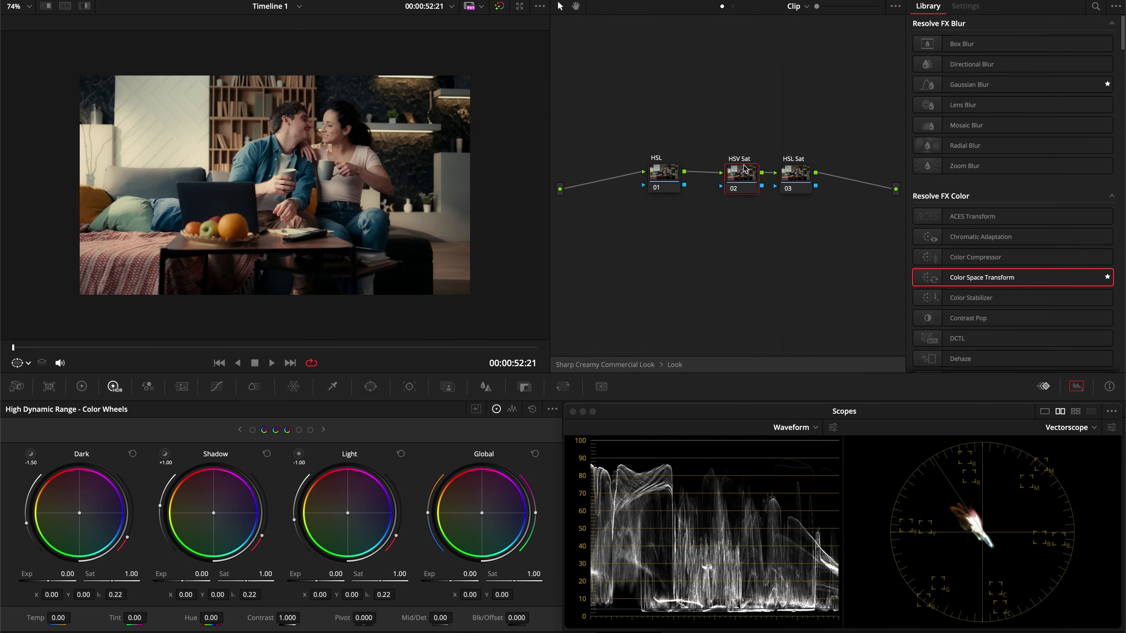
# Set the HSL Sat node's color space to HSL.
pyautogui.click(796, 175)
pyautogui.rightClick(797, 175)
pyautogui.moveTo(842, 309)
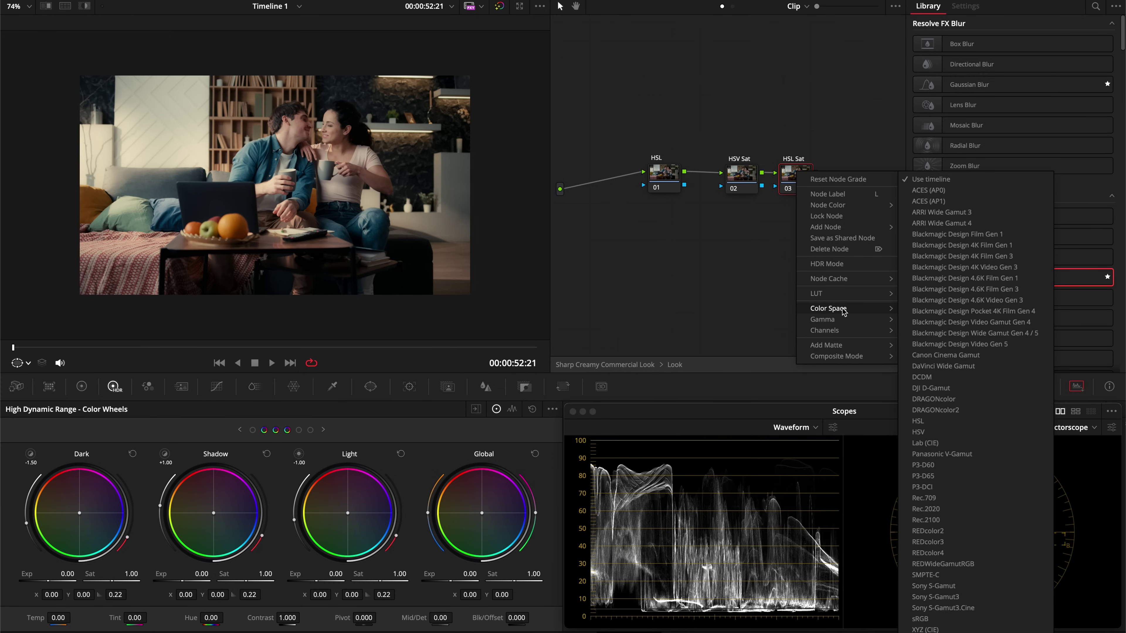
pyautogui.click(954, 423)
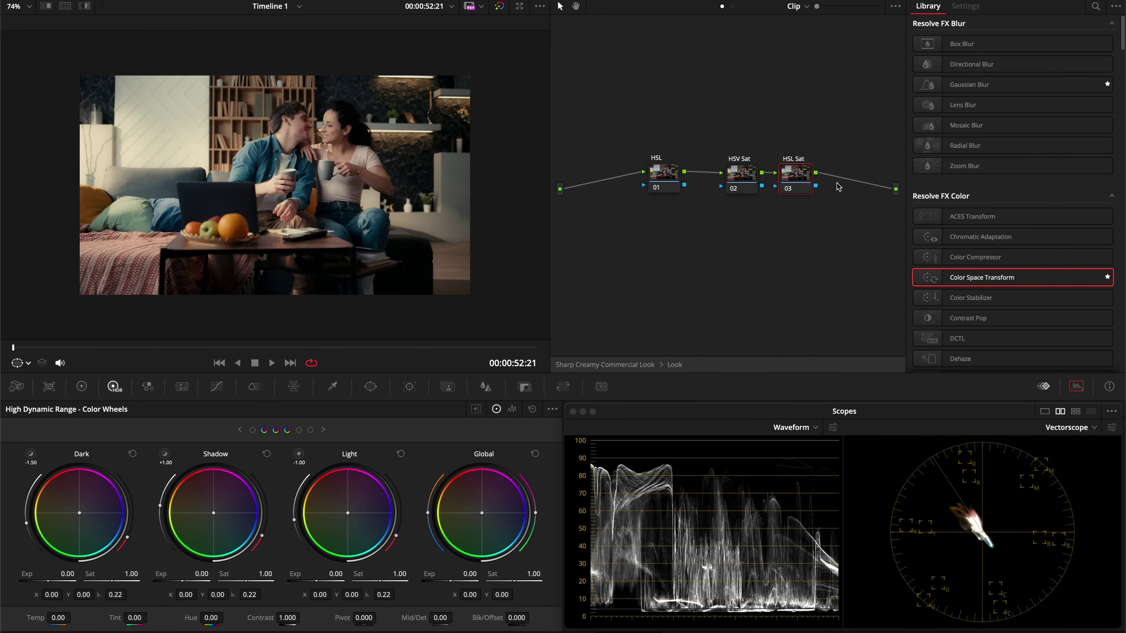
# Turn off Channel 1 and Channel 3 on the HSL Sat node.
pyautogui.rightClick(797, 176)
pyautogui.moveTo(843, 334)
pyautogui.click(921, 336)
pyautogui.rightClick(798, 181)
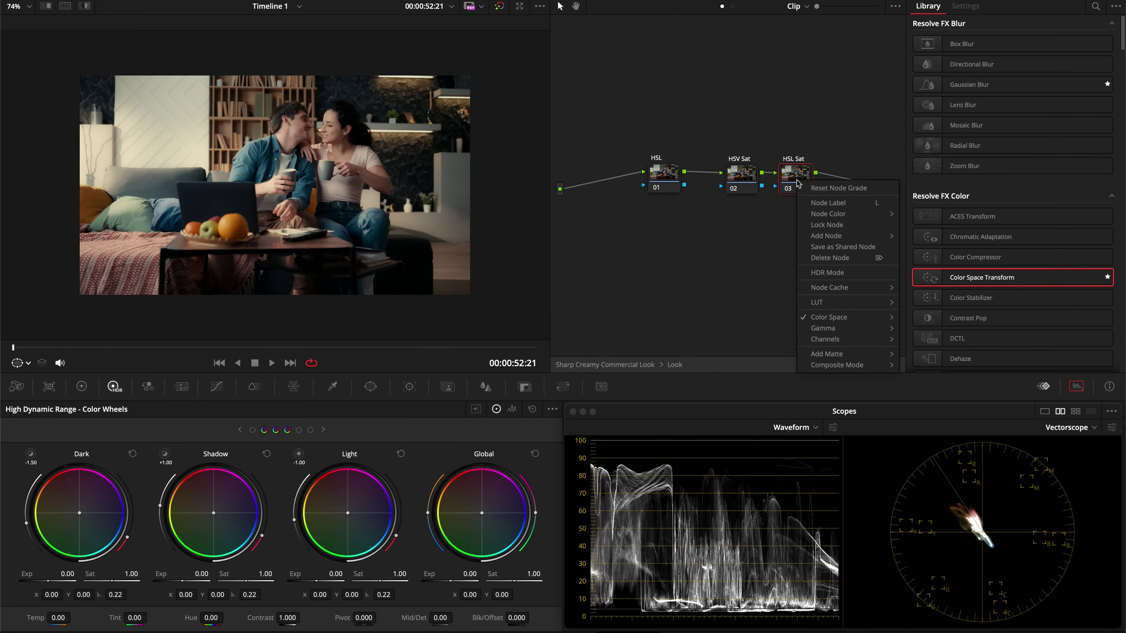
pyautogui.moveTo(860, 339)
pyautogui.click(935, 361)
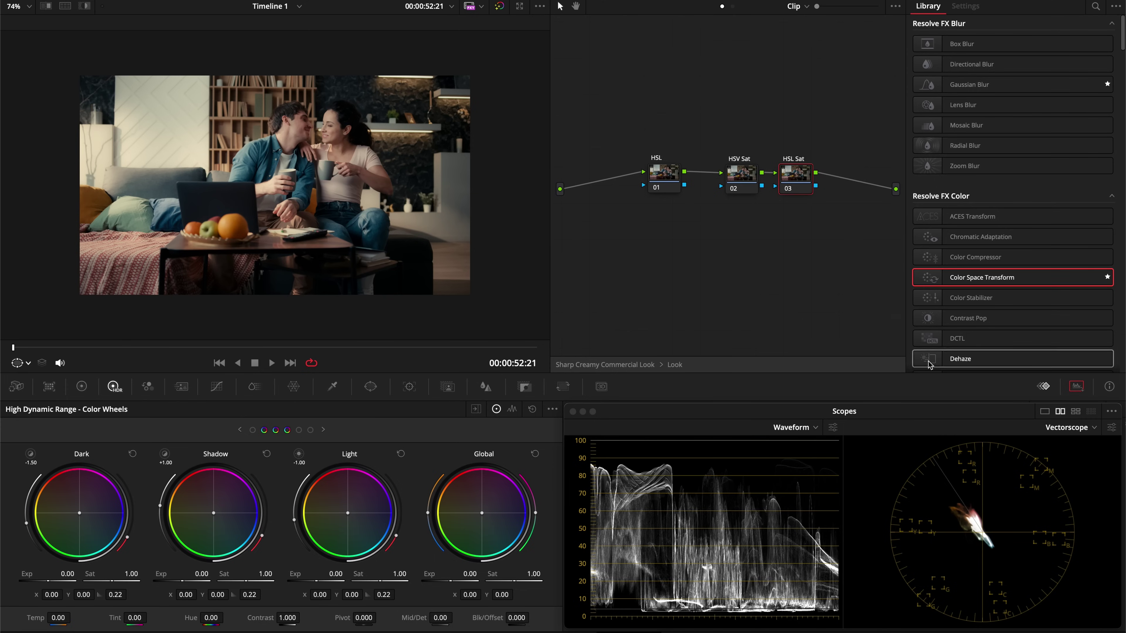
# On the HSV Sat node, raise the green gamma value to 0.08 in the primary color wheels.
pyautogui.click(741, 174)
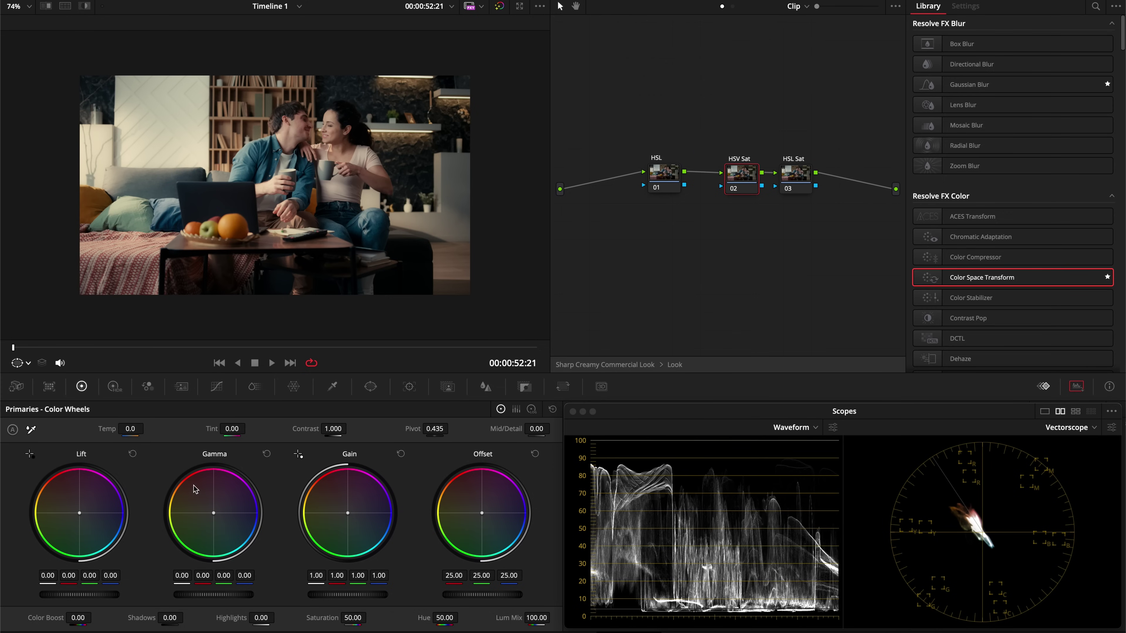
pyautogui.moveTo(218, 579)
pyautogui.mouseDown()
pyautogui.moveTo(235, 579)
pyautogui.moveTo(221, 579)
pyautogui.mouseUp()
pyautogui.scroll(4, 220, 579)
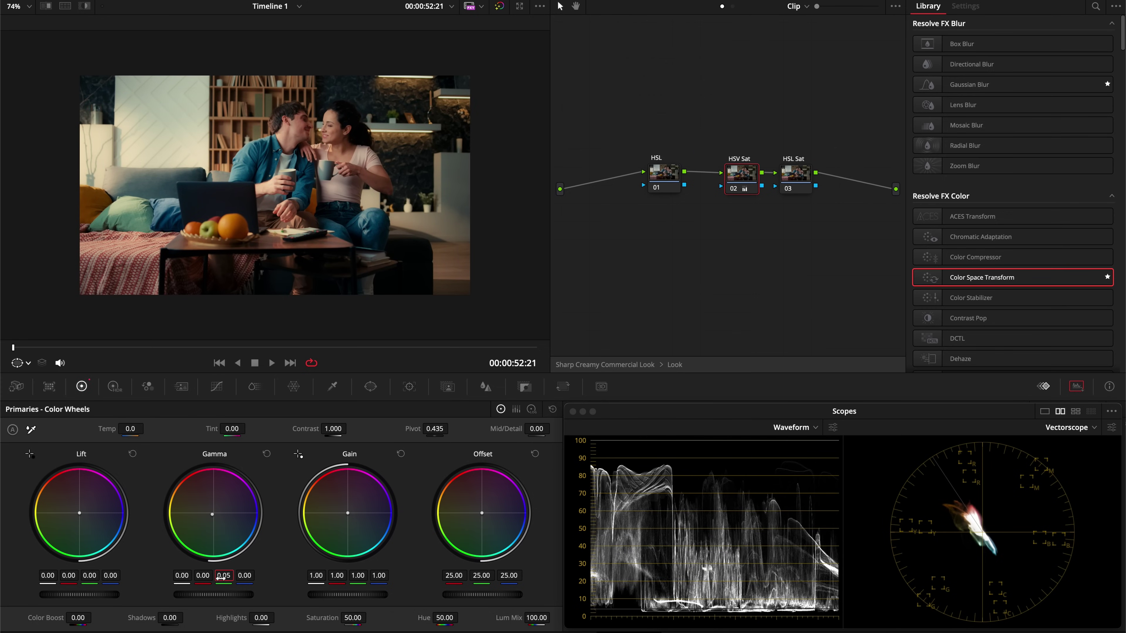
pyautogui.scroll(3, 328, 142)
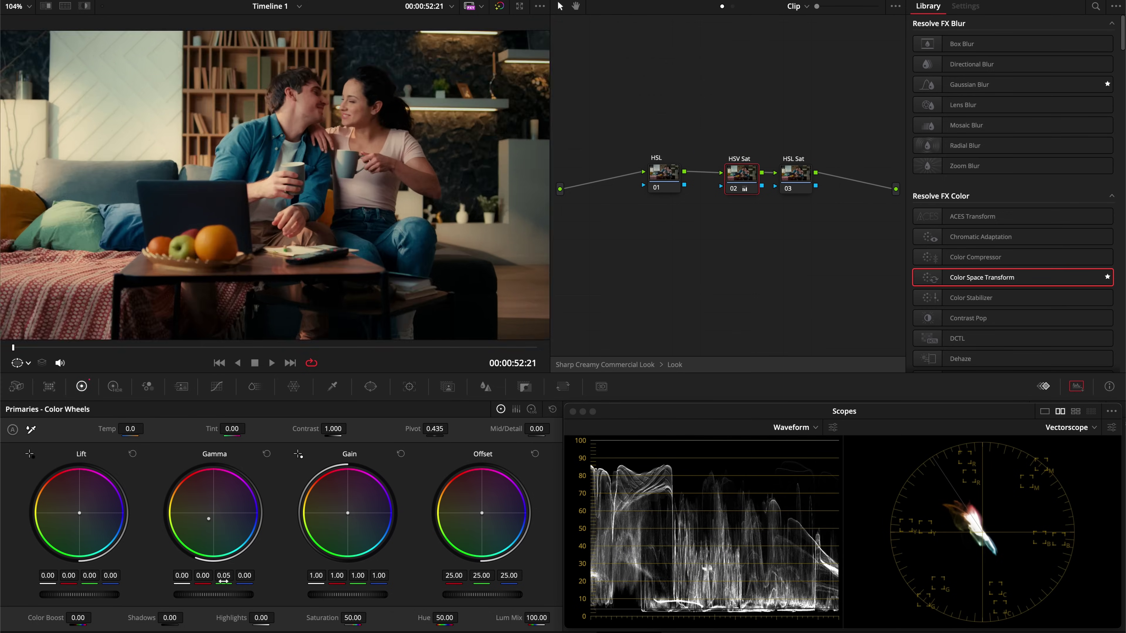
pyautogui.scroll(3, 221, 577)
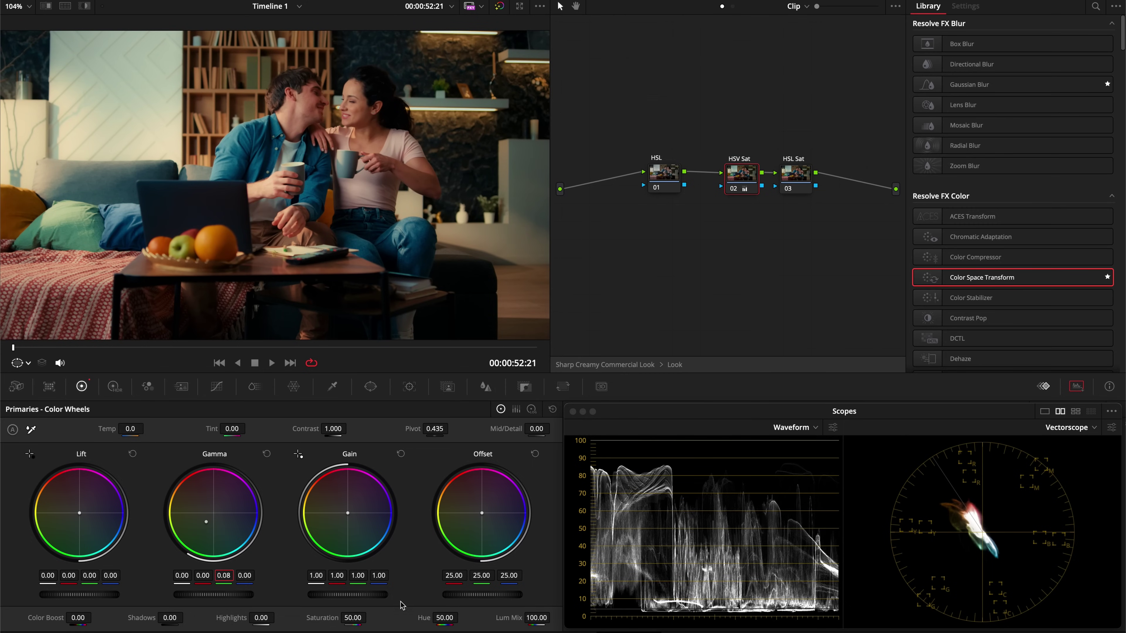
# Set the HSL Sat node's green lift to -0.01 and compare the image with that node disabled and enabled.
pyautogui.click(803, 181)
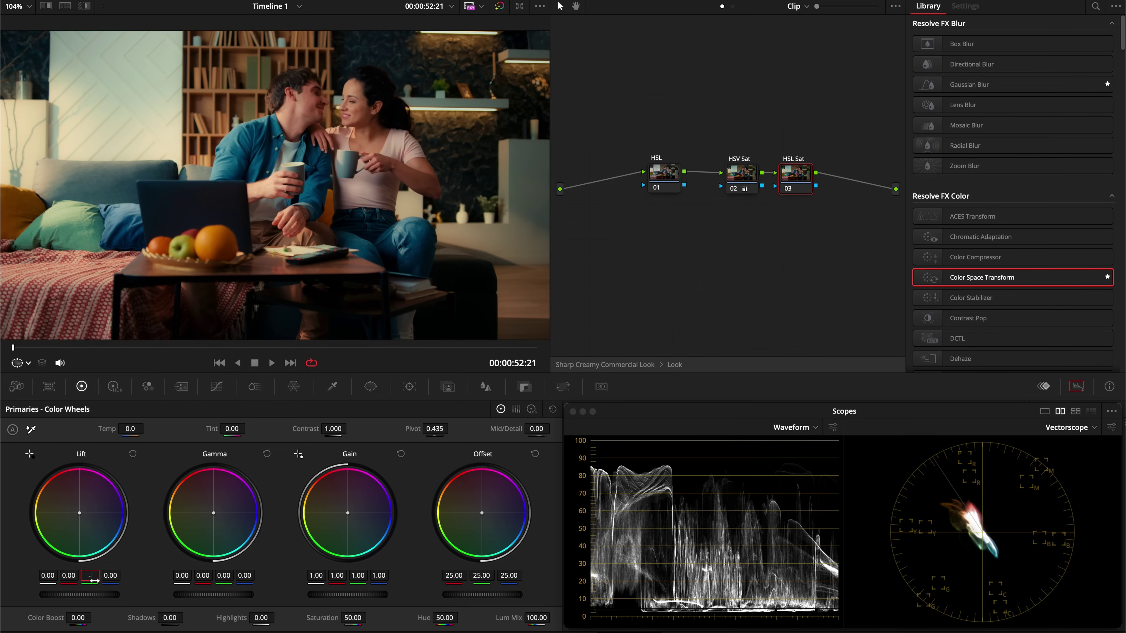
pyautogui.moveTo(94, 580); pyautogui.dragTo(93, 580)
pyautogui.hotkey('ctrl', '-')
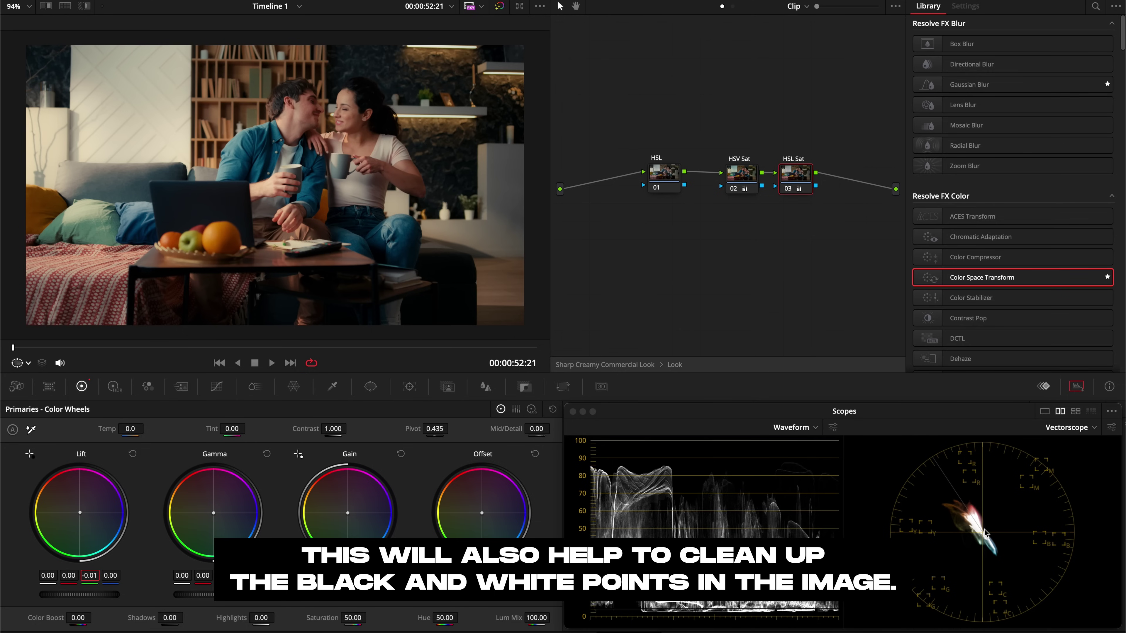
pyautogui.hotkey('ctrl', 'd')
pyautogui.hotkey('ctrl', 'd')
pyautogui.hotkey('ctrl', 'd')
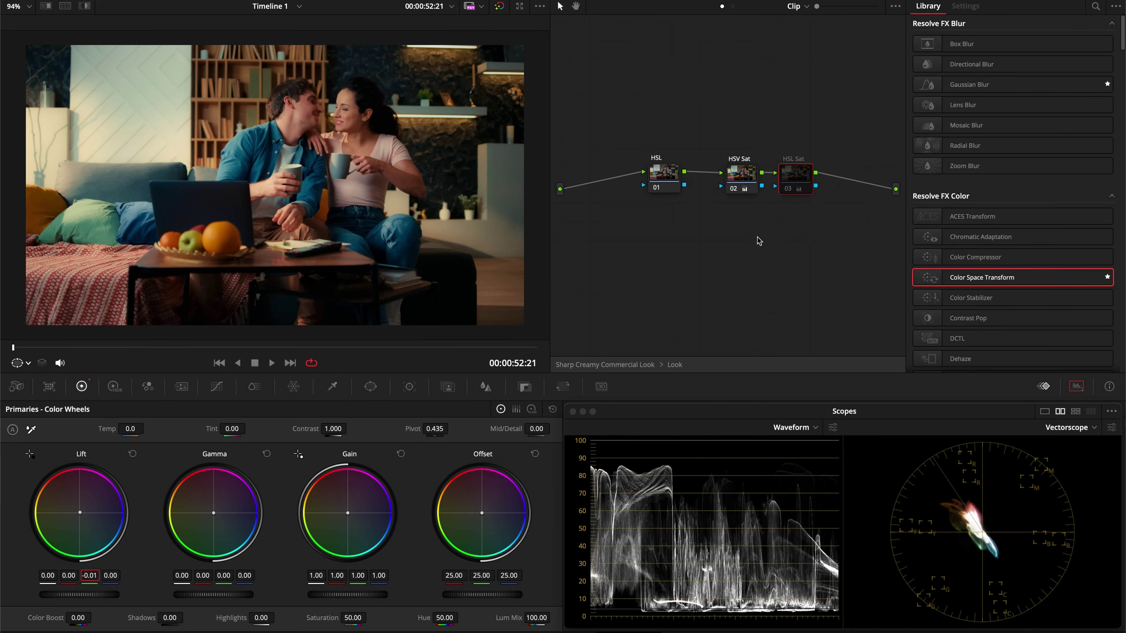
pyautogui.hotkey('ctrl', 'd')
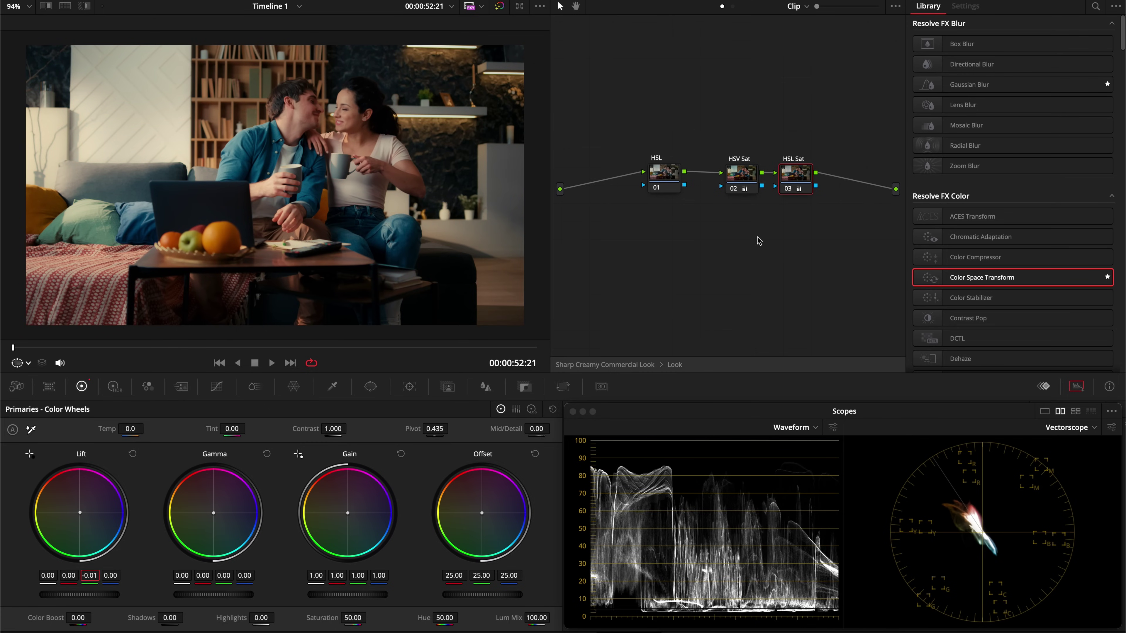
pyautogui.hotkey('ctrl', 'd')
pyautogui.hotkey('ctrl', 'd')
# Raise the green gain value on the HSV Sat node in the primary color wheels.
pyautogui.click(739, 180)
pyautogui.moveTo(361, 574); pyautogui.dragTo(428, 582)
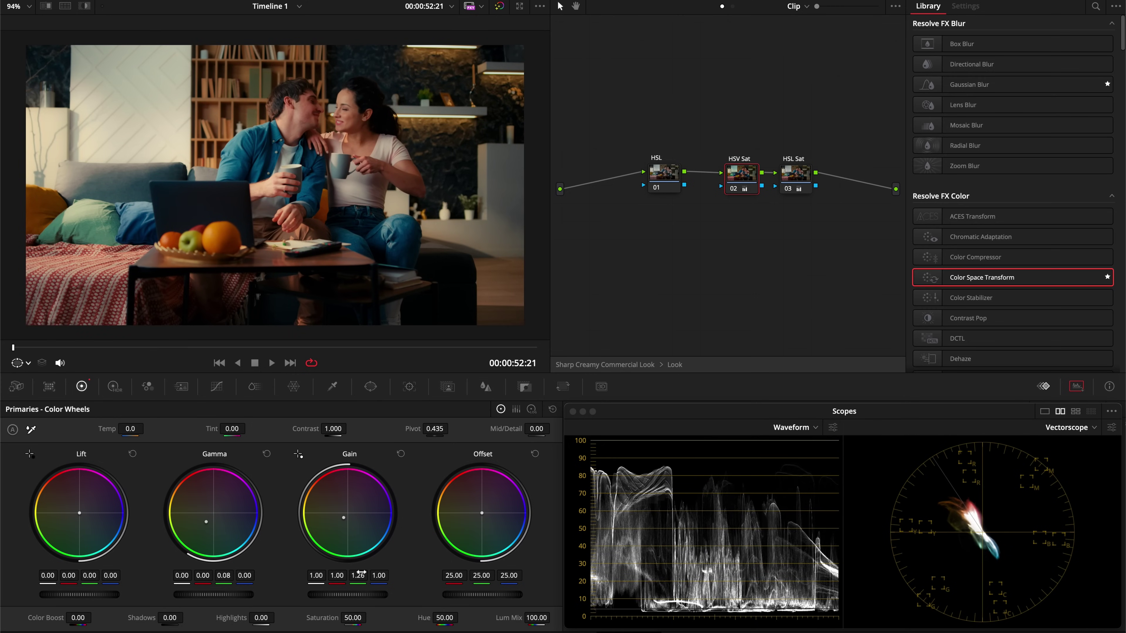
pyautogui.scroll(4, 360, 573)
# Shift the HSL node away from HSV Sat and raise the blue point on its Hue Vs Hue curve to a hue rotation of 13.23.
pyautogui.moveTo(663, 180); pyautogui.dragTo(641, 180)
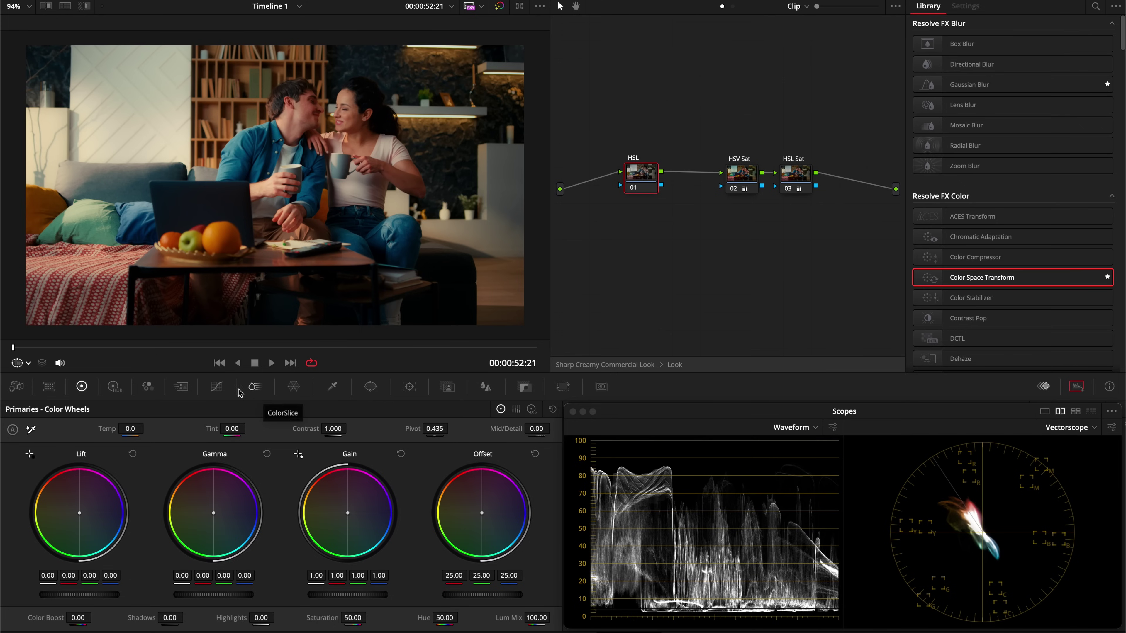
pyautogui.click(217, 386)
pyautogui.click(413, 409)
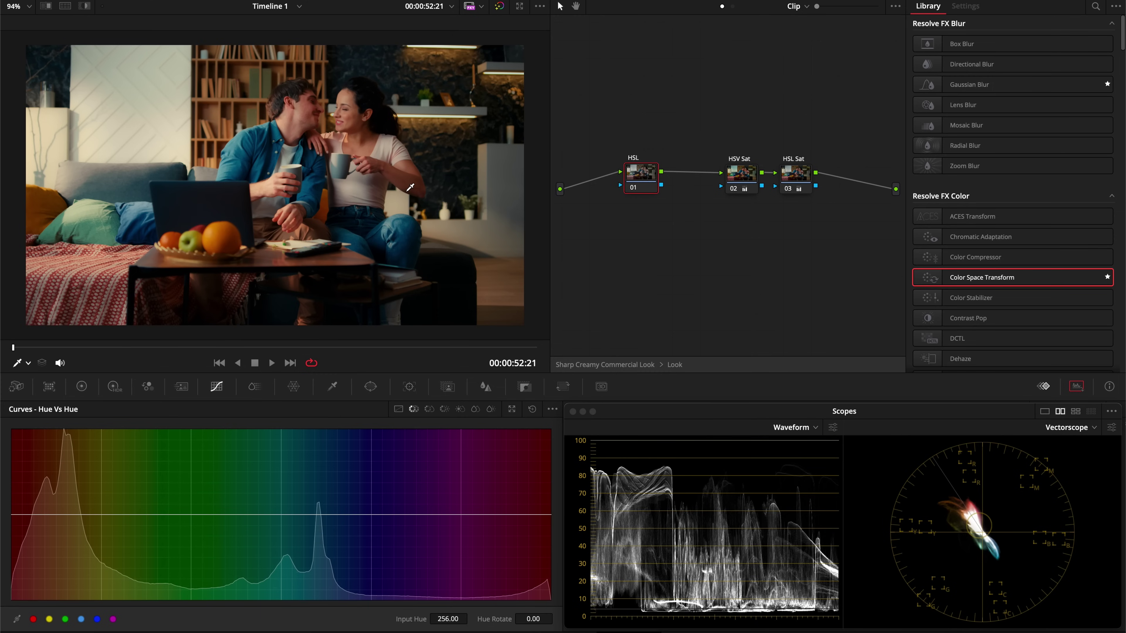
pyautogui.click(604, 364)
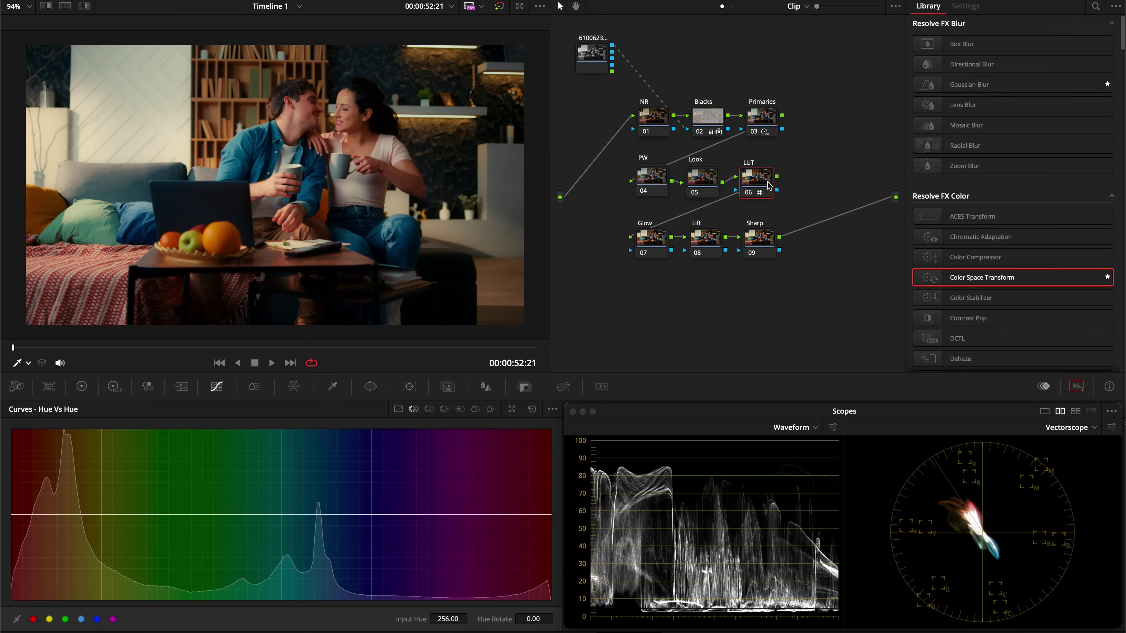
pyautogui.doubleClick(716, 183)
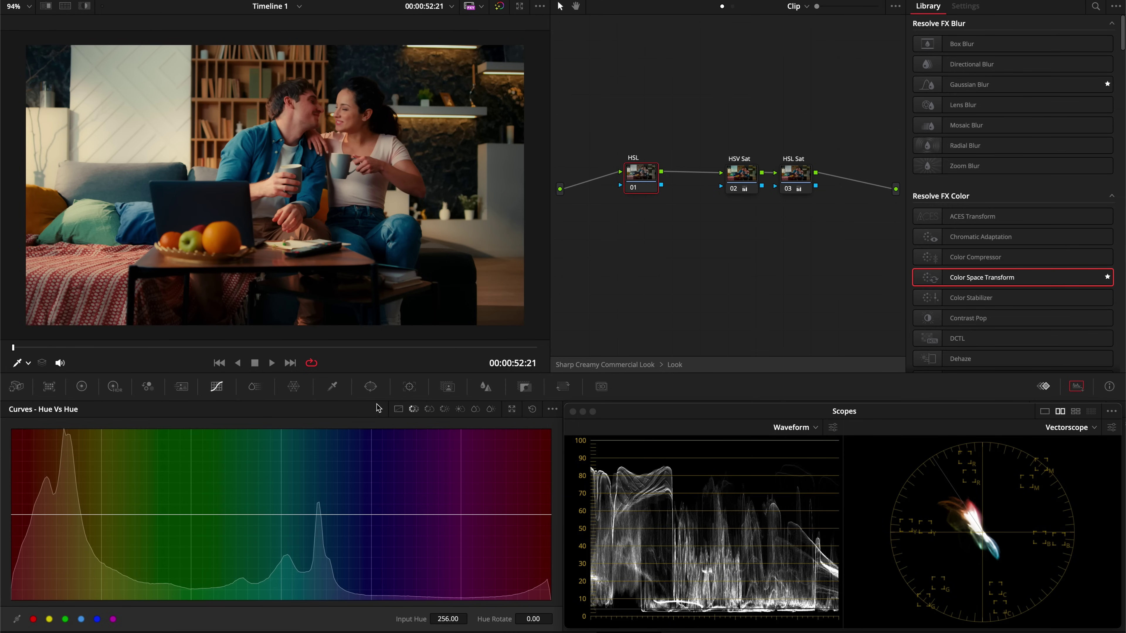
pyautogui.click(98, 619)
pyautogui.moveTo(320, 517)
pyautogui.mouseDown()
pyautogui.moveTo(320, 499)
pyautogui.moveTo(318, 510)
pyautogui.mouseUp()
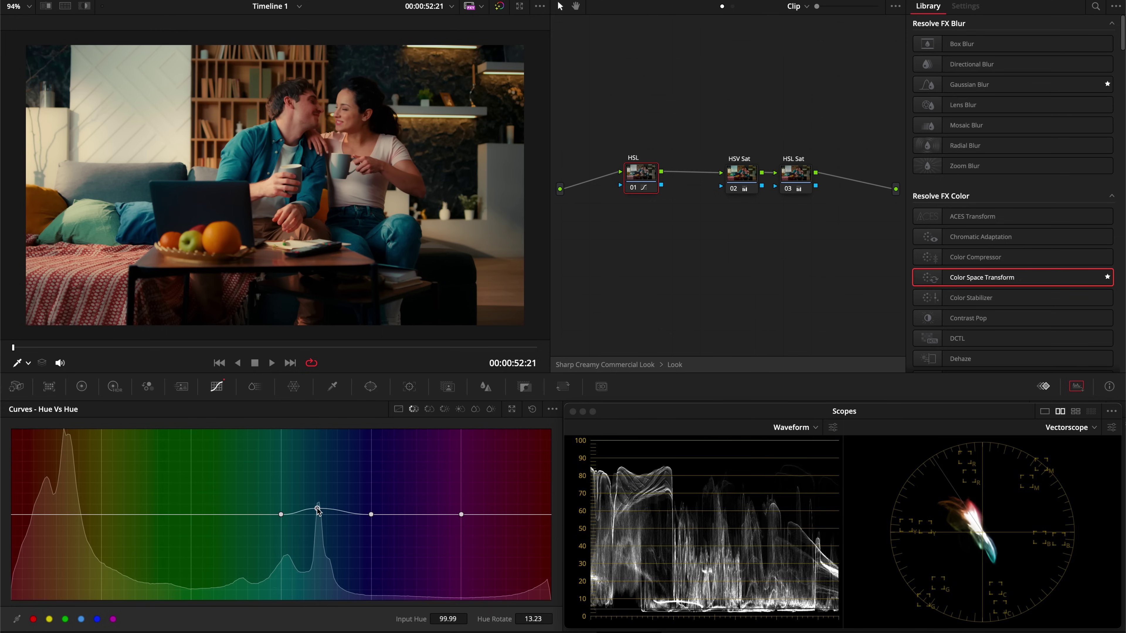
pyautogui.hotkey('shift', 'Home')
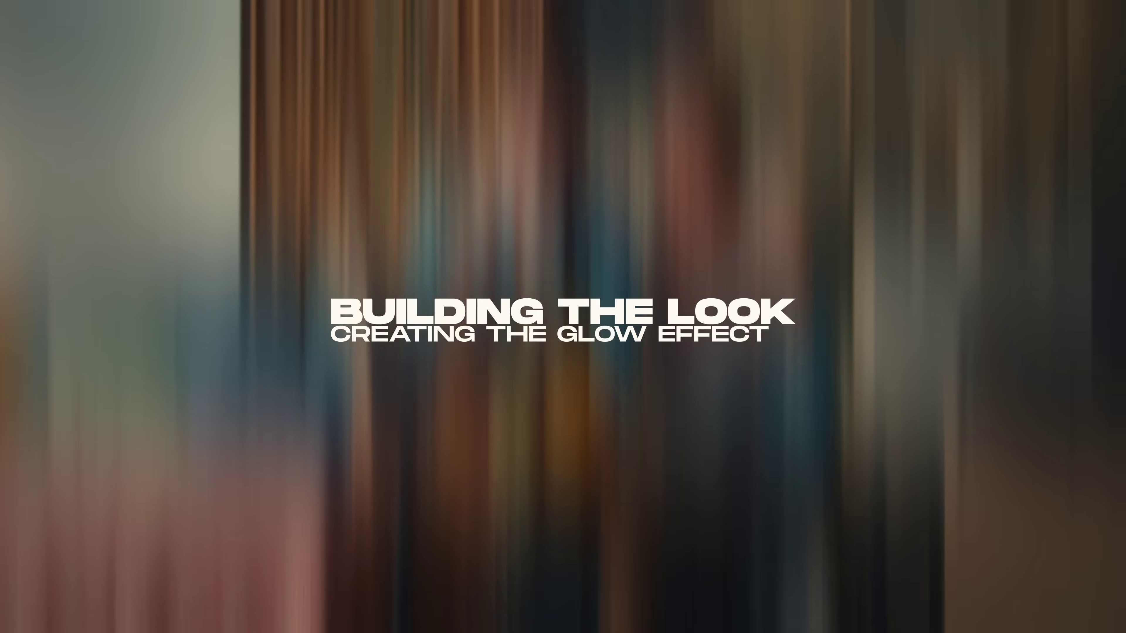
# Apply the Resolve FX Glow effect to the Glow node and connect the external matte's first key output to its key input.
pyautogui.write('glow')
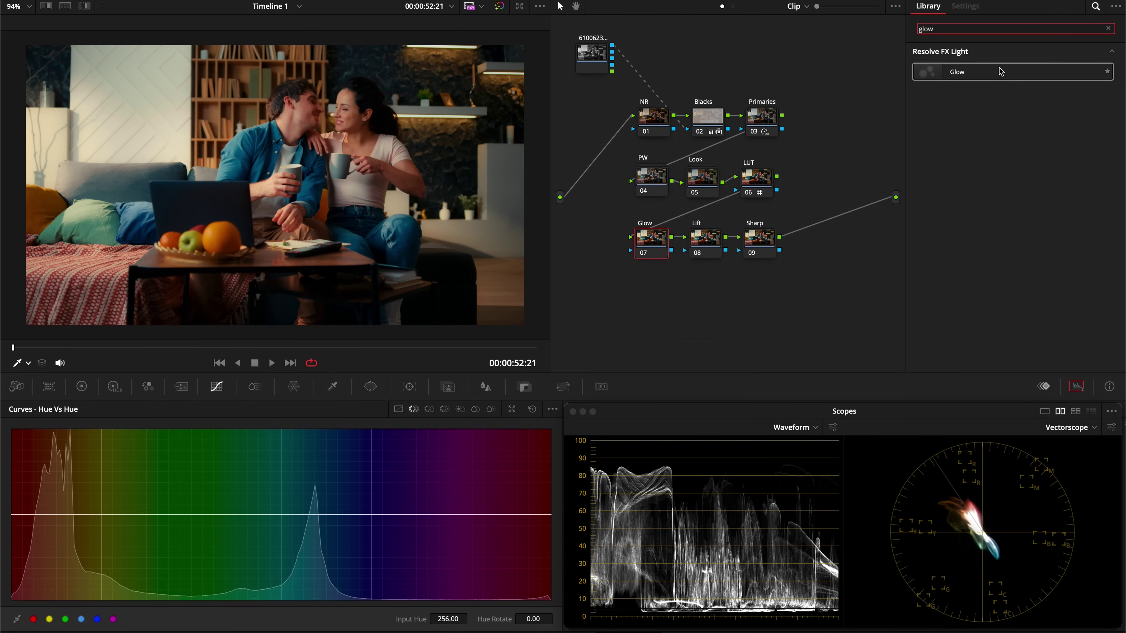
pyautogui.moveTo(1001, 72); pyautogui.dragTo(650, 239)
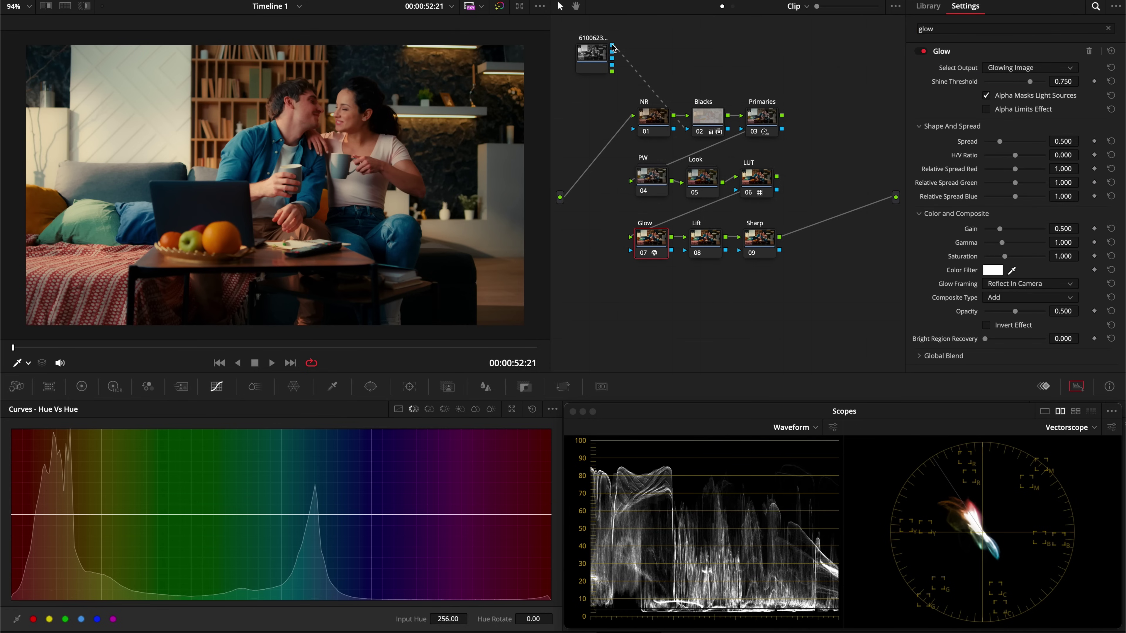
pyautogui.moveTo(613, 46); pyautogui.dragTo(633, 256)
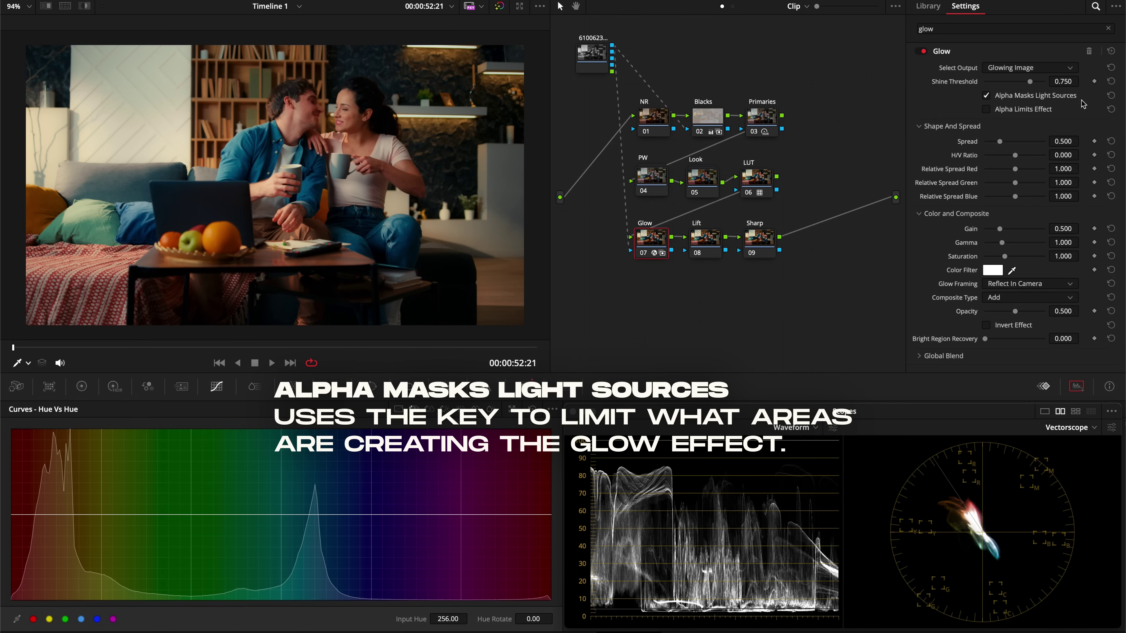
# Select the external matte node and highlight it in the viewer to inspect its black-and-white matte.
pyautogui.click(326, 389)
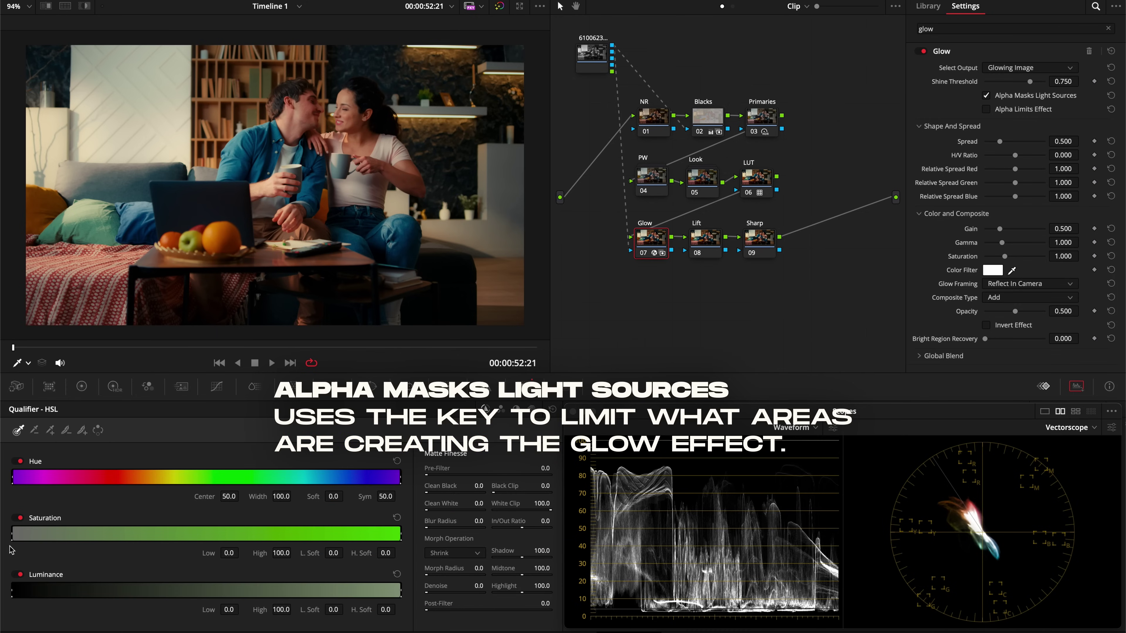
pyautogui.click(599, 66)
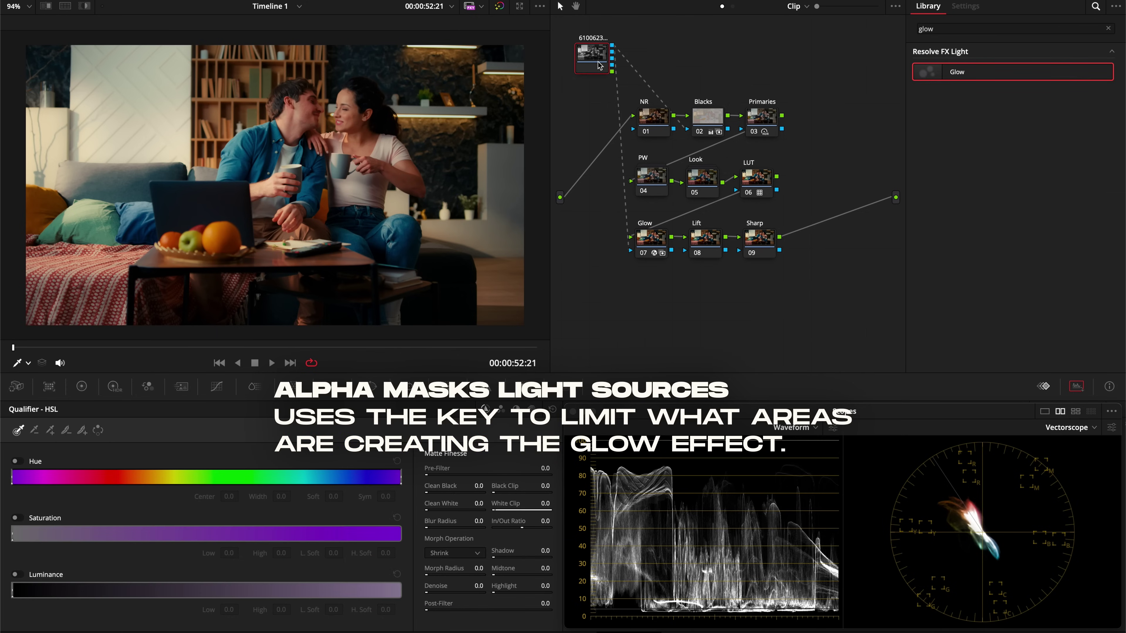
pyautogui.hotkey('shift', 'h')
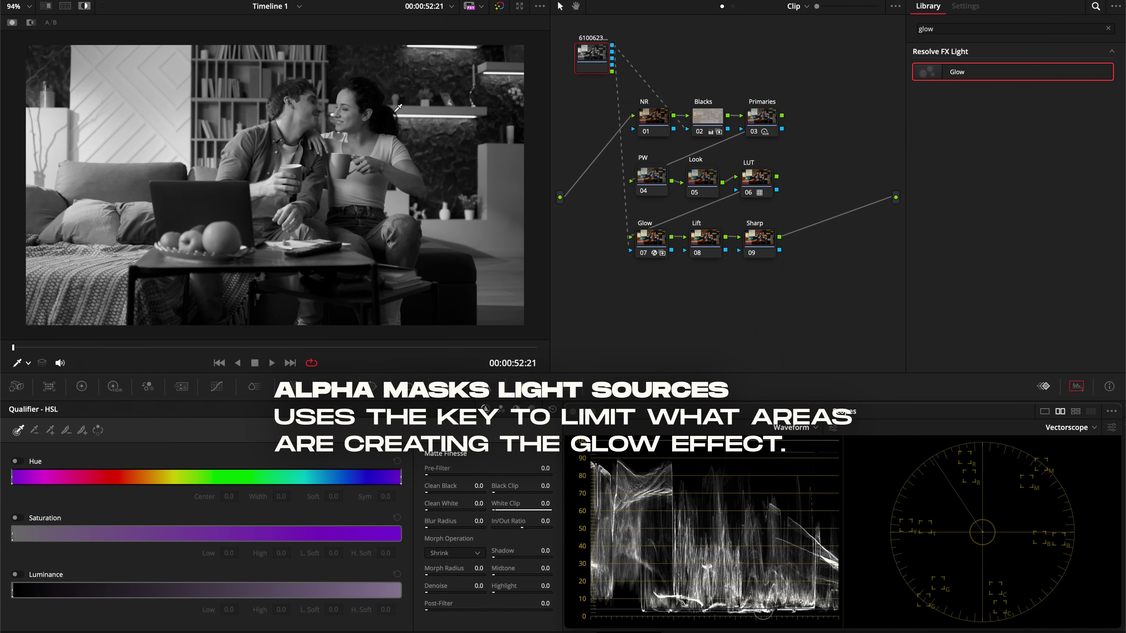
# Set the Glow effect's Shine Threshold to 0.000 with both Alpha Masks Light Sources and Alpha Limits Effect enabled.
pyautogui.click(651, 238)
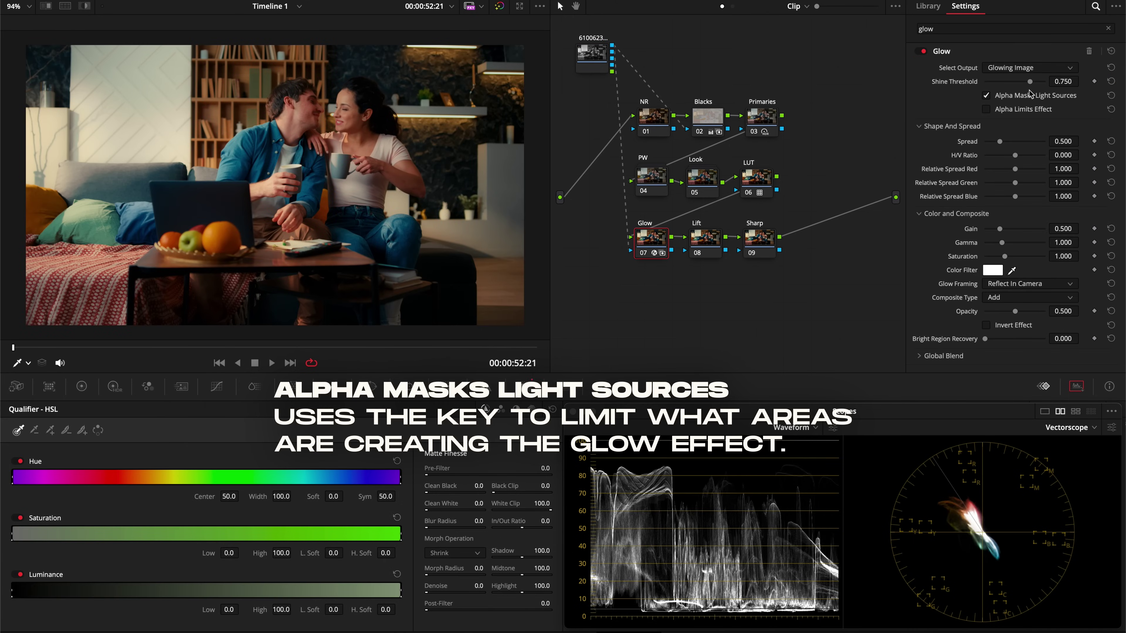
pyautogui.moveTo(1030, 81); pyautogui.dragTo(1032, 82)
pyautogui.moveTo(1004, 83); pyautogui.dragTo(985, 81)
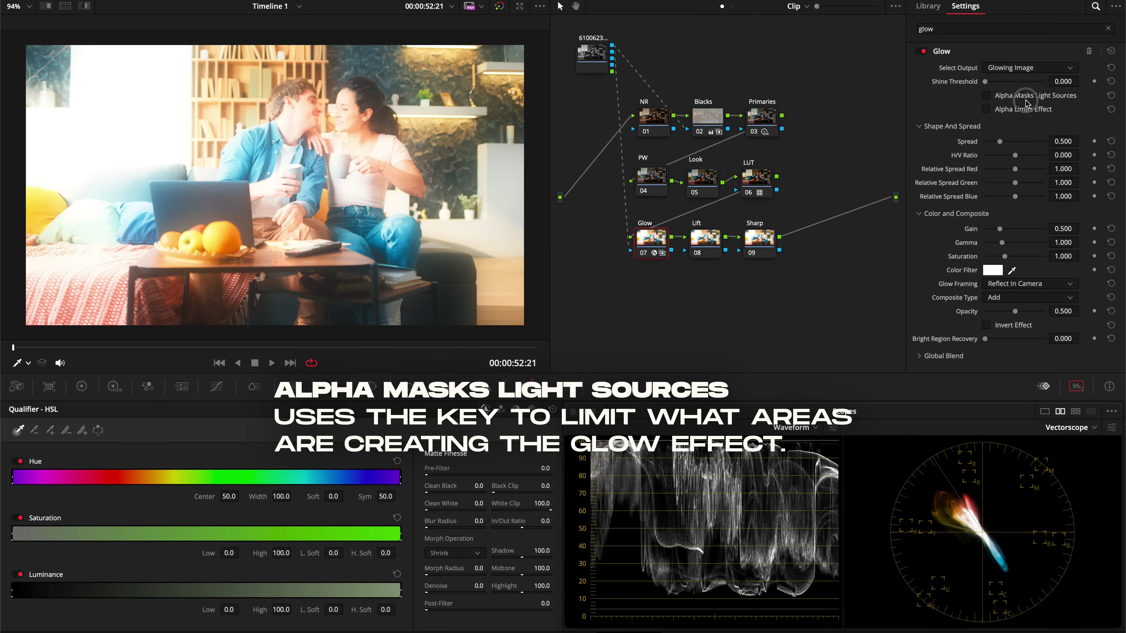
pyautogui.click(1008, 97)
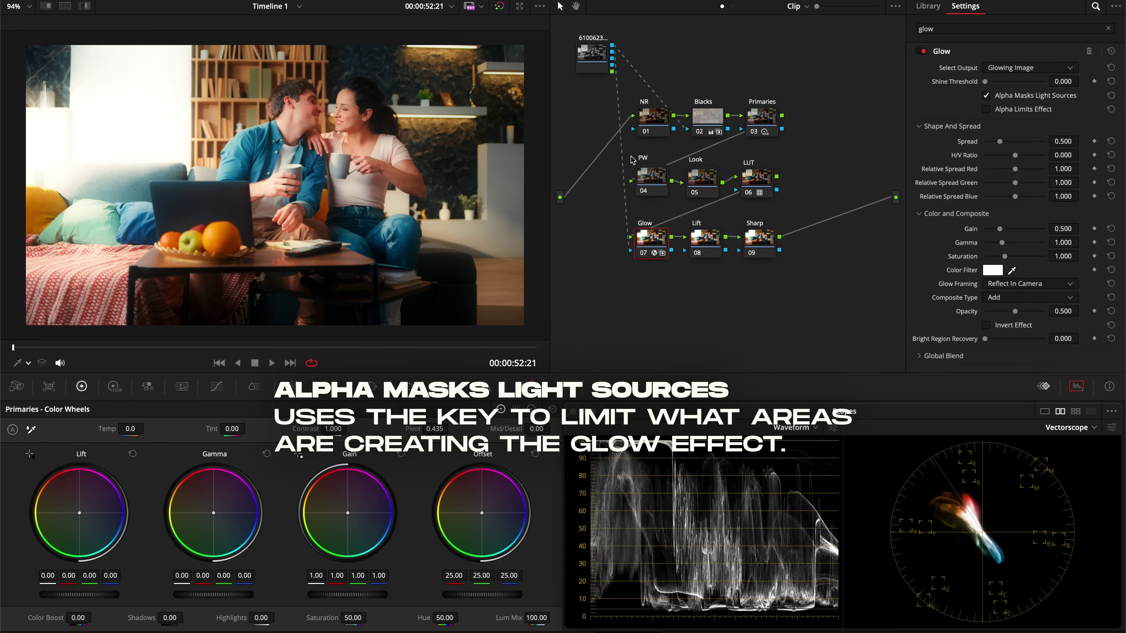
pyautogui.moveTo(630, 238)
pyautogui.mouseDown()
pyautogui.moveTo(613, 228)
pyautogui.moveTo(630, 251)
pyautogui.mouseUp()
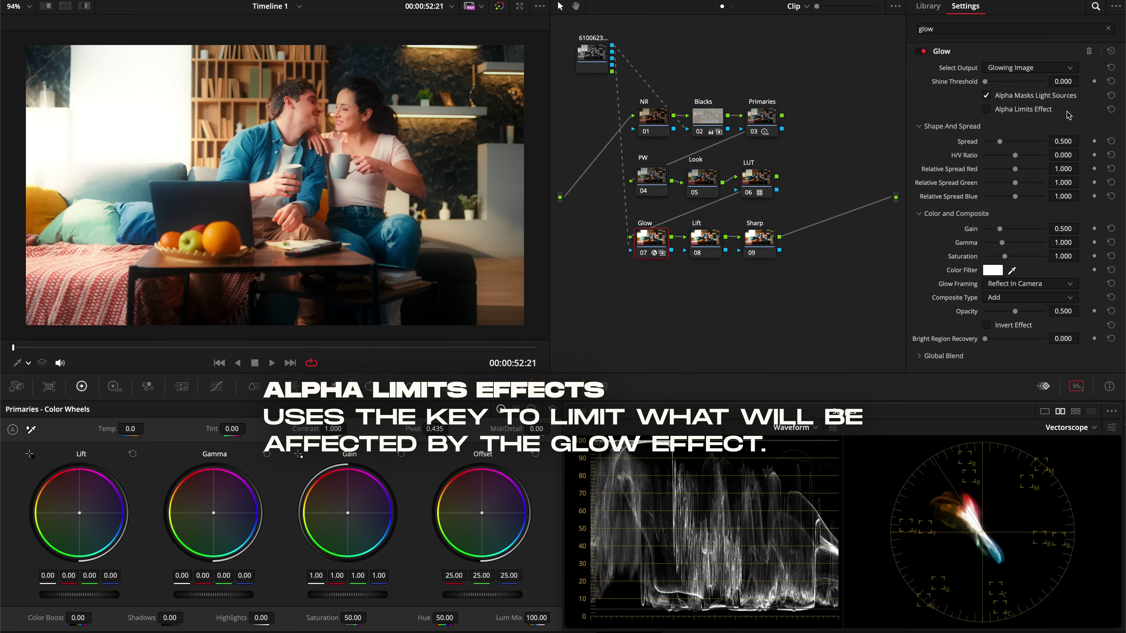
pyautogui.click(1034, 112)
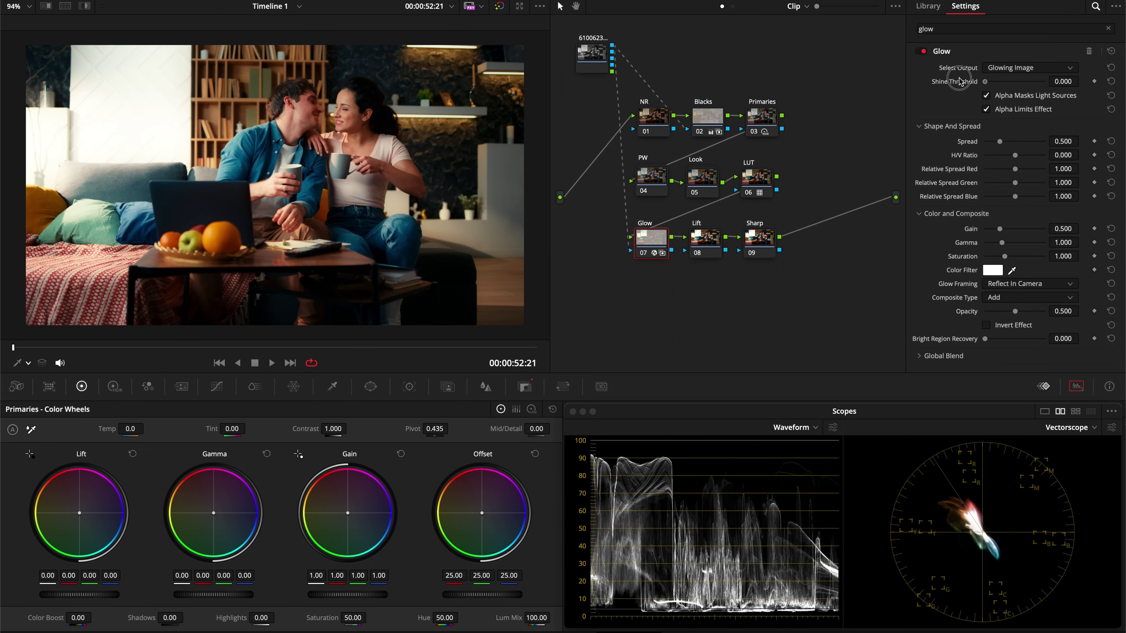
# Set the Glow effect's Saturation to 0.000 and Opacity to 0.200, then play the clip and return to its start.
pyautogui.moveTo(1006, 256); pyautogui.dragTo(962, 262)
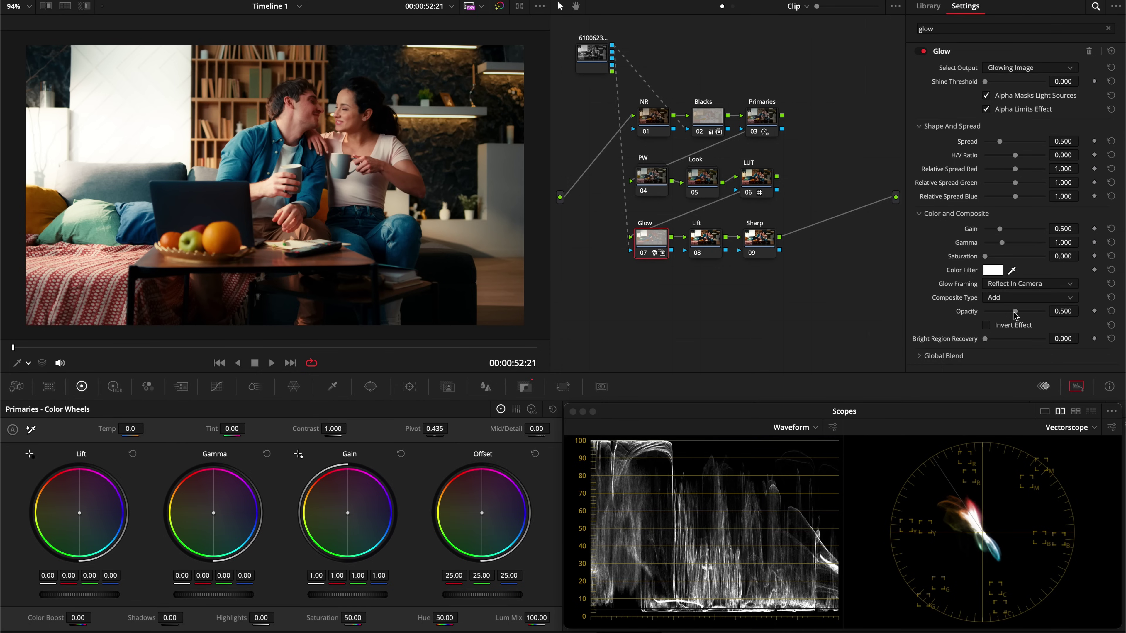
pyautogui.moveTo(1074, 311); pyautogui.dragTo(1047, 311)
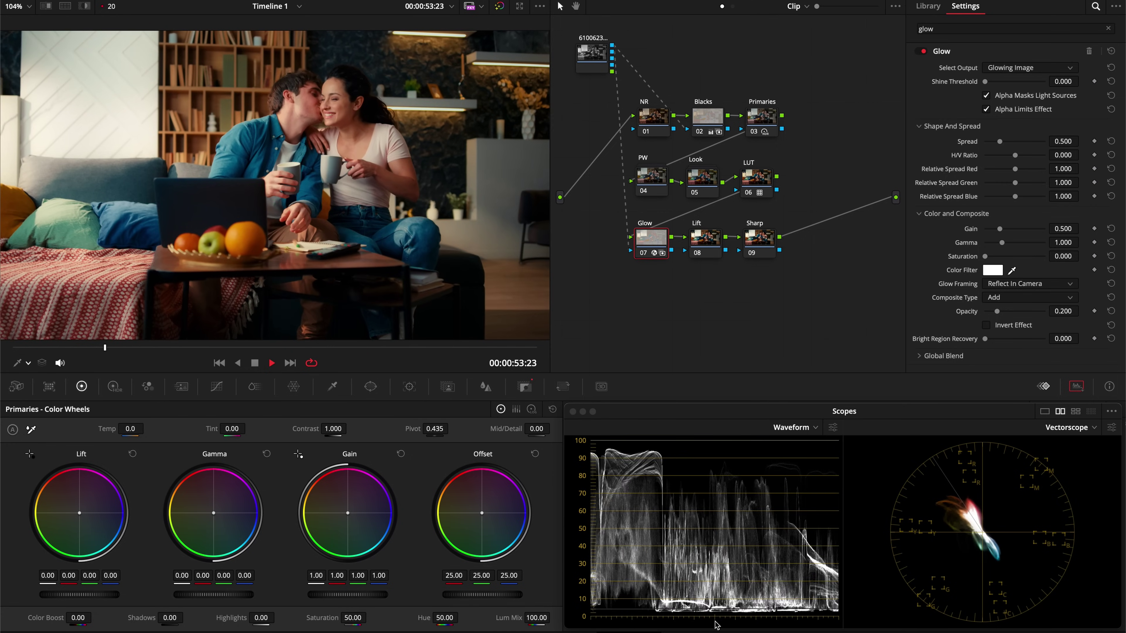
pyautogui.press('space')
pyautogui.press('Home')
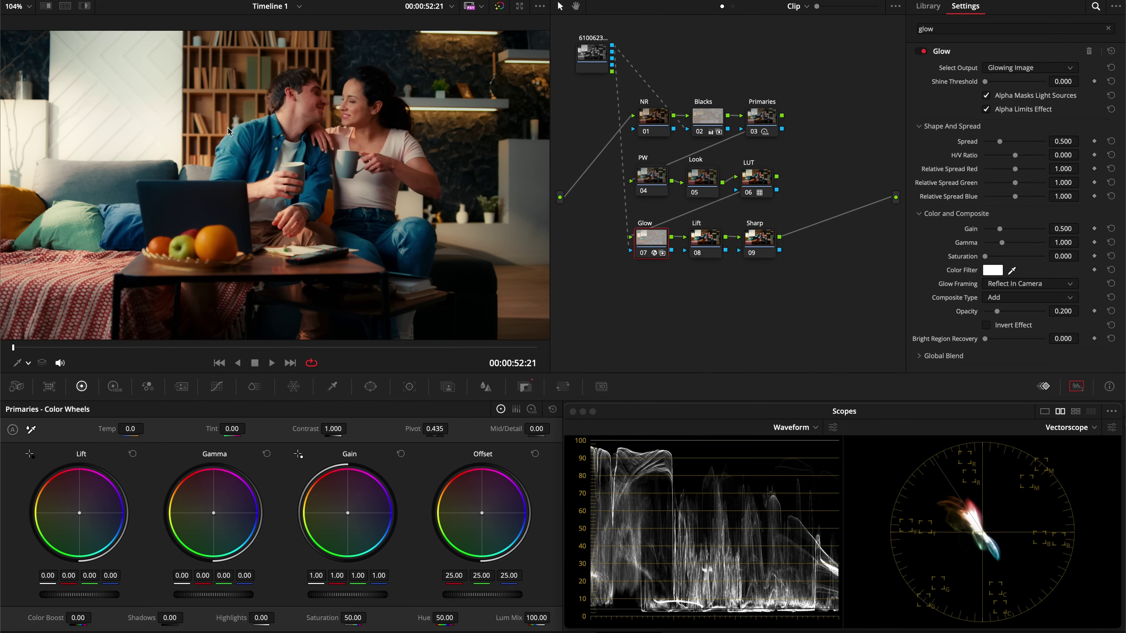
# Open the PW compound node and add a new serial node after its second node.
pyautogui.doubleClick(659, 178)
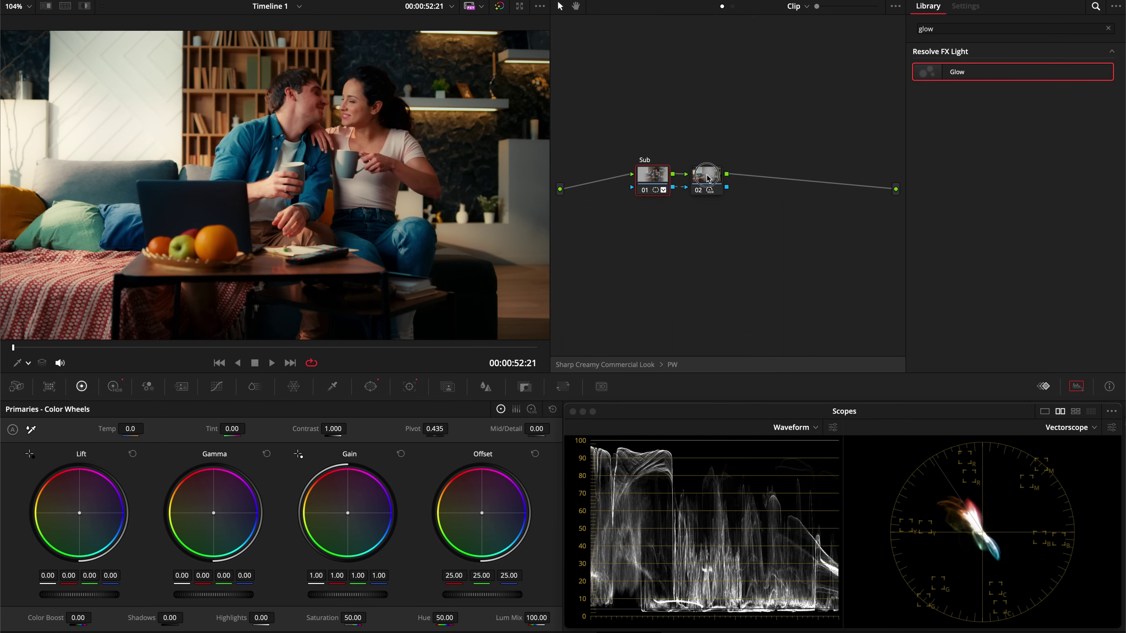
pyautogui.moveTo(765, 183); pyautogui.dragTo(783, 183)
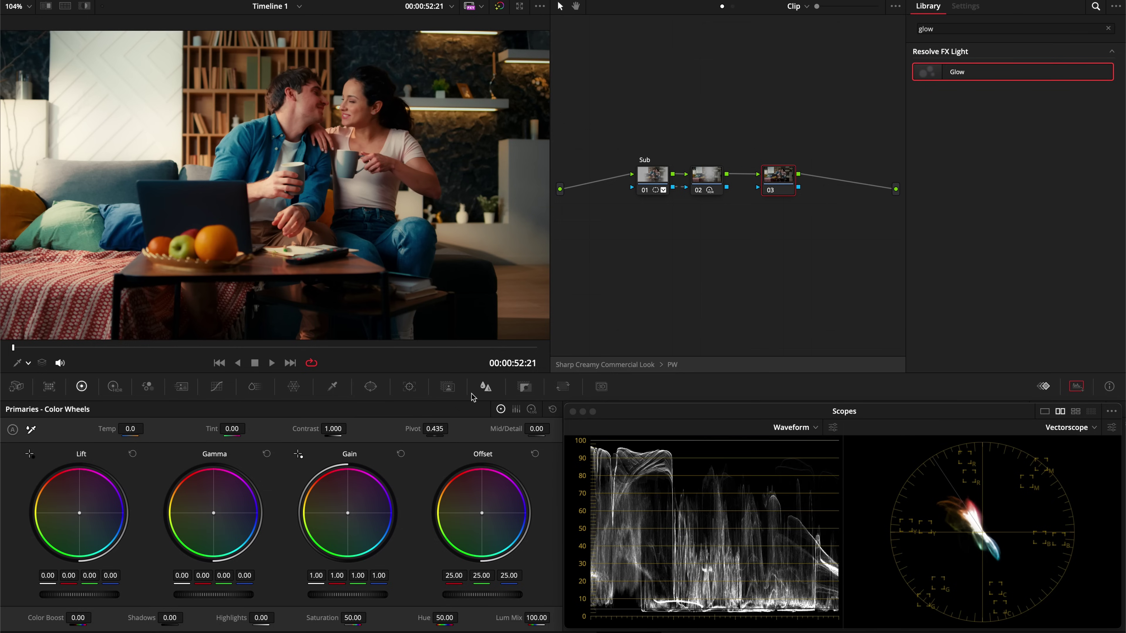
pyautogui.click(331, 387)
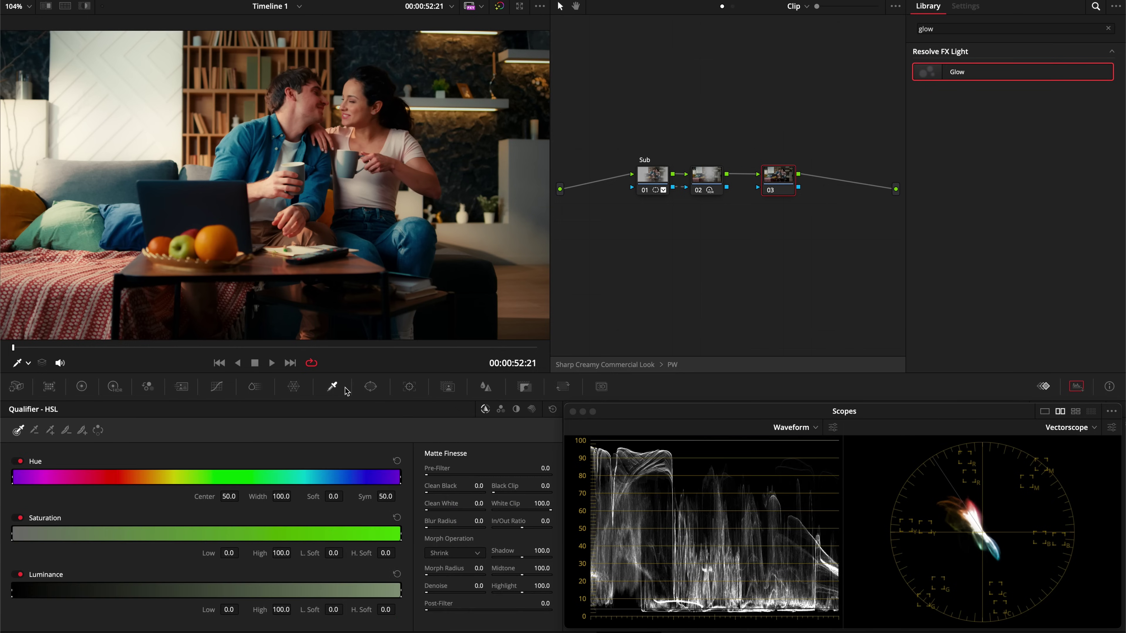
# On the new third node, draw a closed curve window around the bright wall panel beside the bookshelf and track it through the clip.
pyautogui.click(370, 387)
pyautogui.click(24, 546)
pyautogui.scroll(-3, 184, 108)
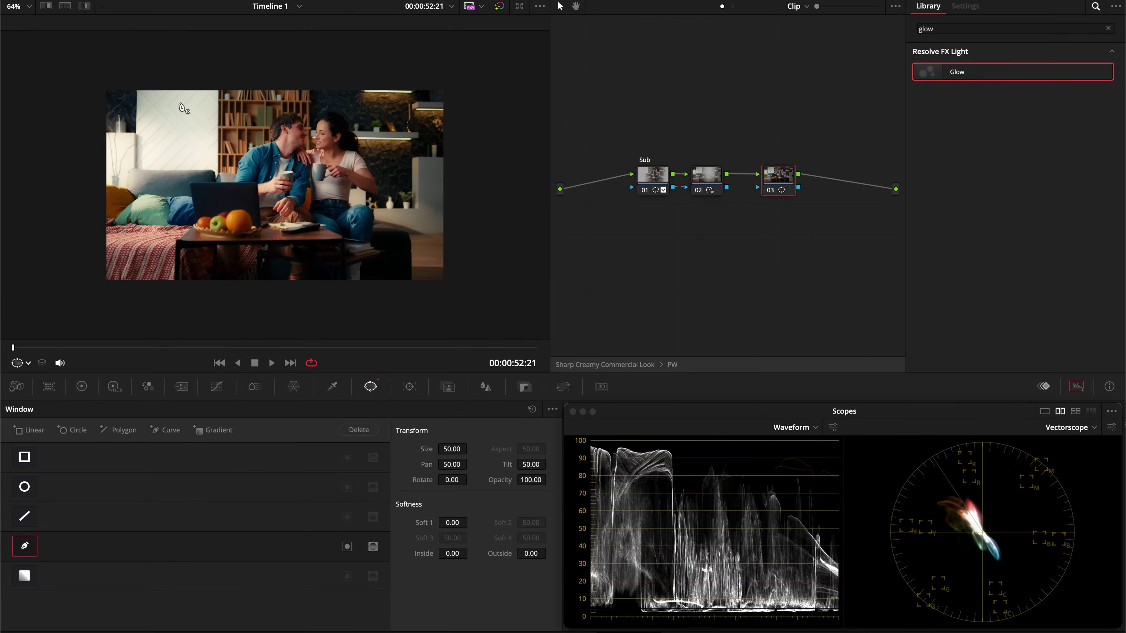
pyautogui.click(96, 78)
pyautogui.click(218, 75)
pyautogui.click(216, 181)
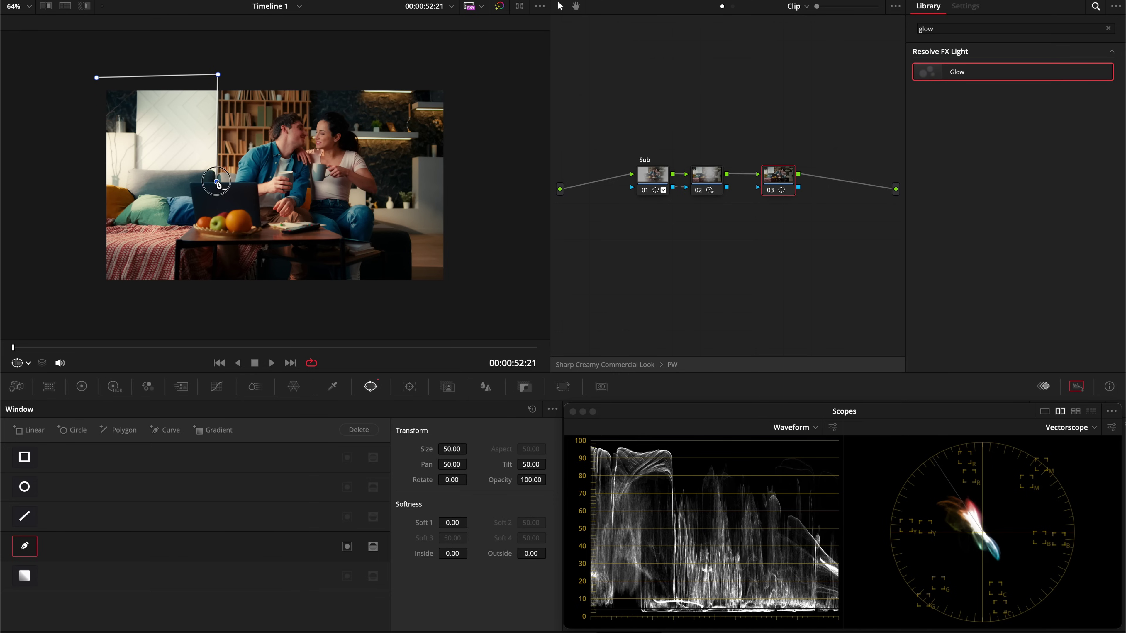
pyautogui.click(72, 220)
pyautogui.click(76, 77)
pyautogui.click(96, 78)
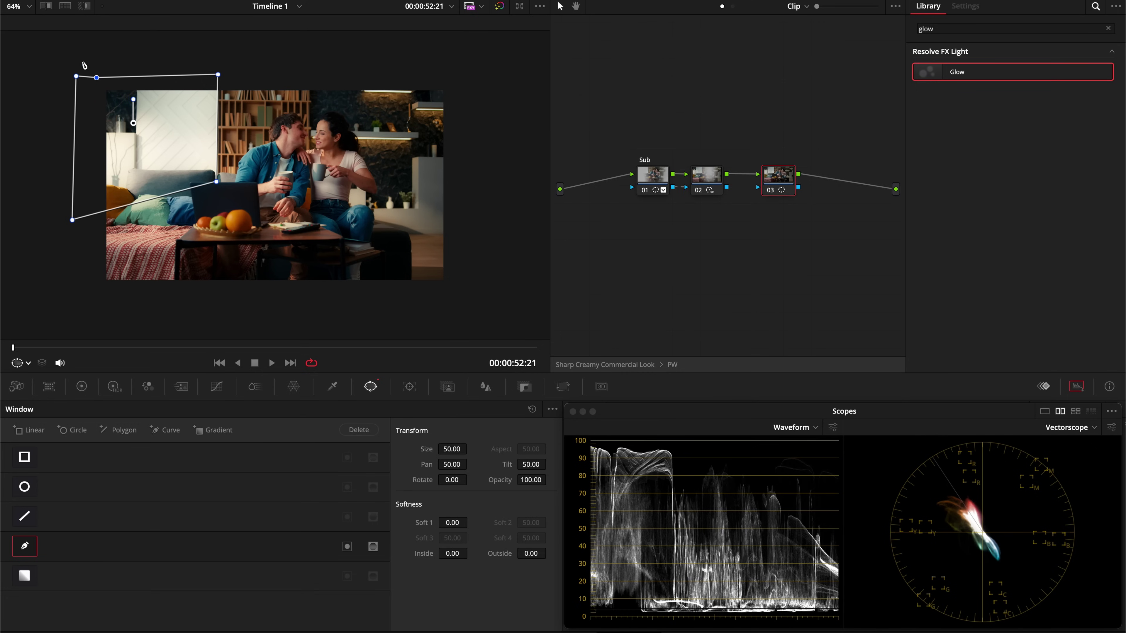
pyautogui.click(409, 387)
pyautogui.click(58, 427)
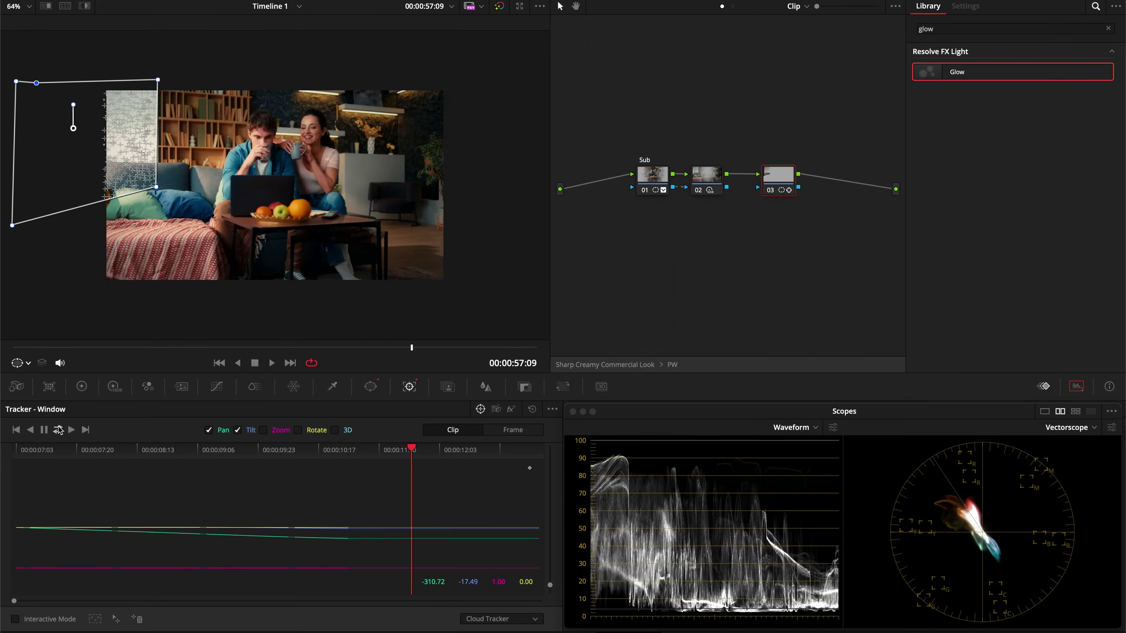
# Set the HDR Light exposure to -1.00 on the windowed node, compare it with the node disabled, and play the clip.
pyautogui.click(115, 386)
pyautogui.scroll(-1, 305, 453)
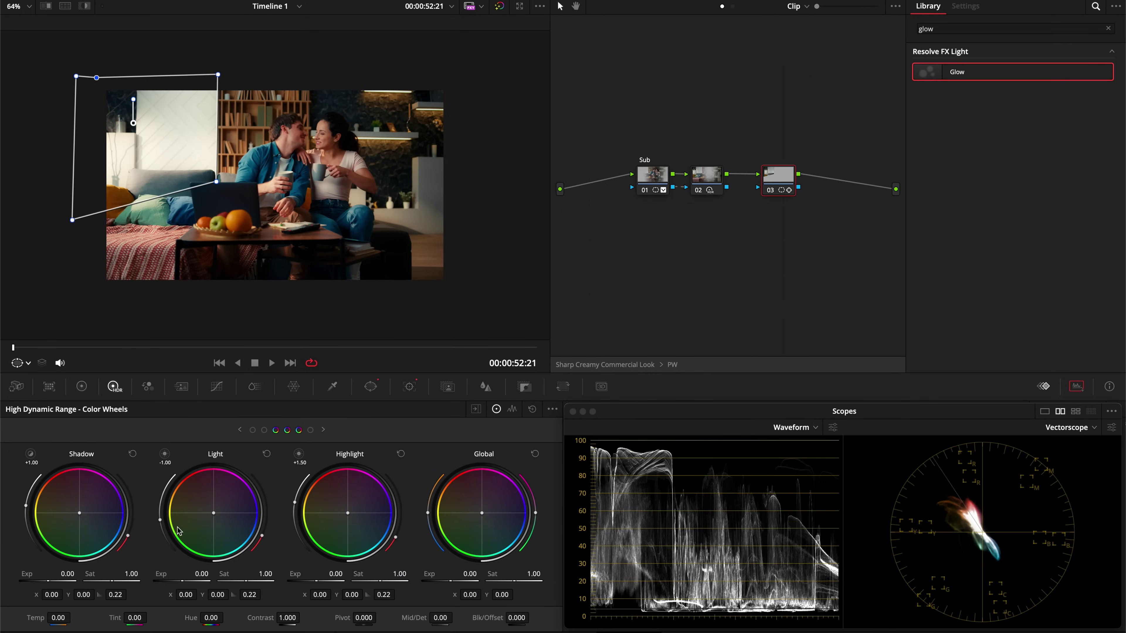
pyautogui.write('-1')
pyautogui.press('Return')
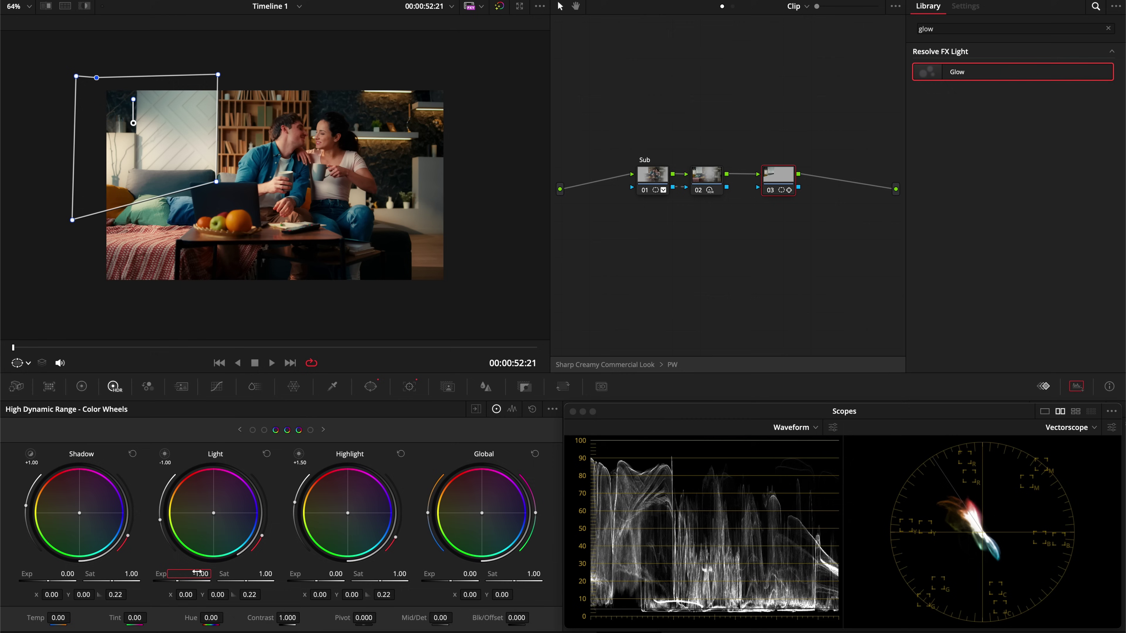
pyautogui.hotkey('shift', 'z')
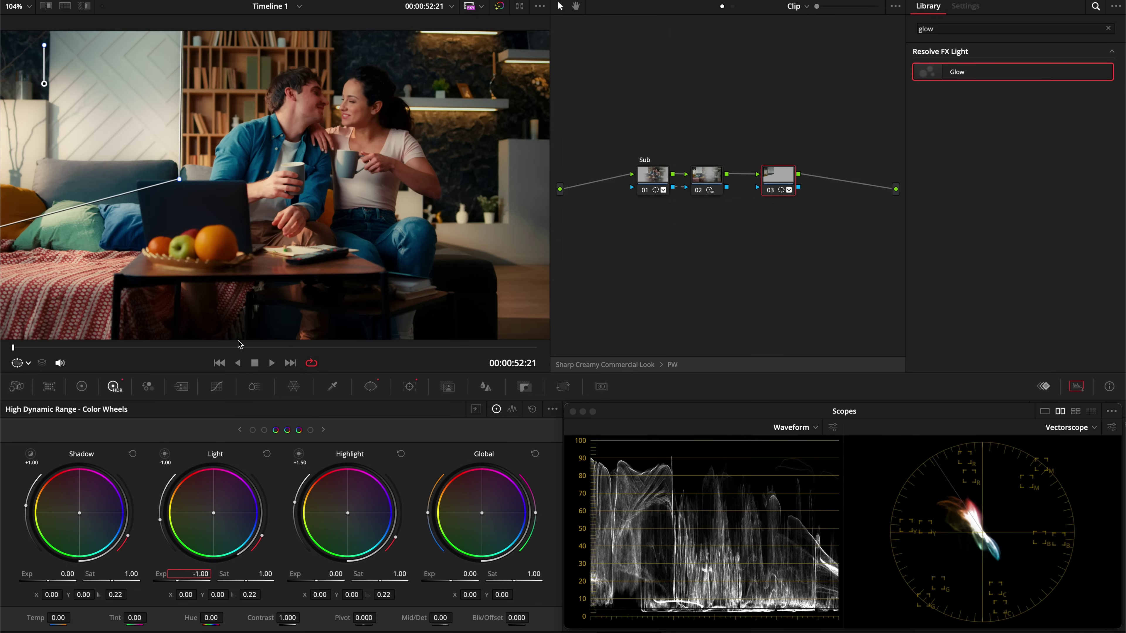
pyautogui.hotkey('ctrl', 'd')
pyautogui.hotkey('ctrl', 'd')
pyautogui.press('space')
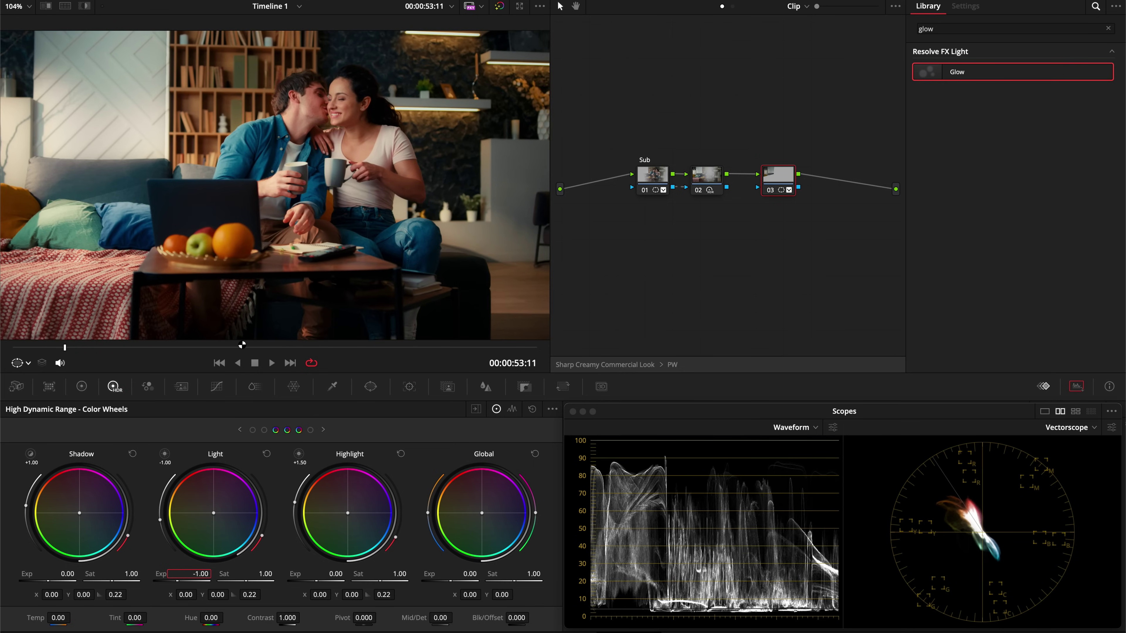
# Set the curve window's Soft 1 to 30.00, compare the node off and on, and play the clip.
pyautogui.click(370, 386)
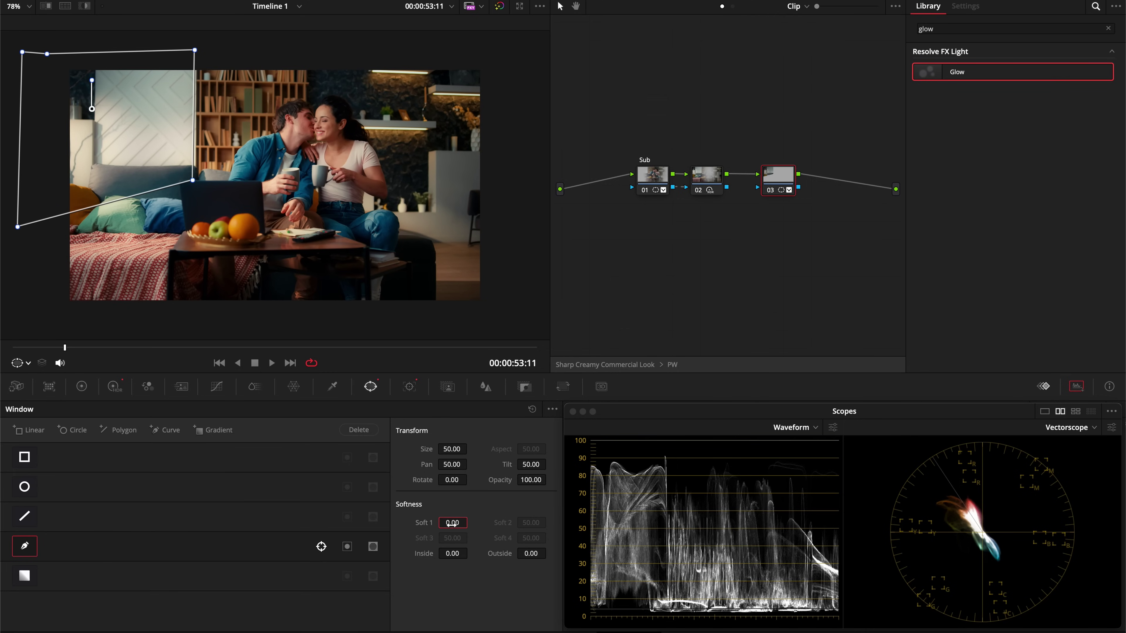
pyautogui.hotkey('ctrl', 'd')
pyautogui.hotkey('ctrl', 'd')
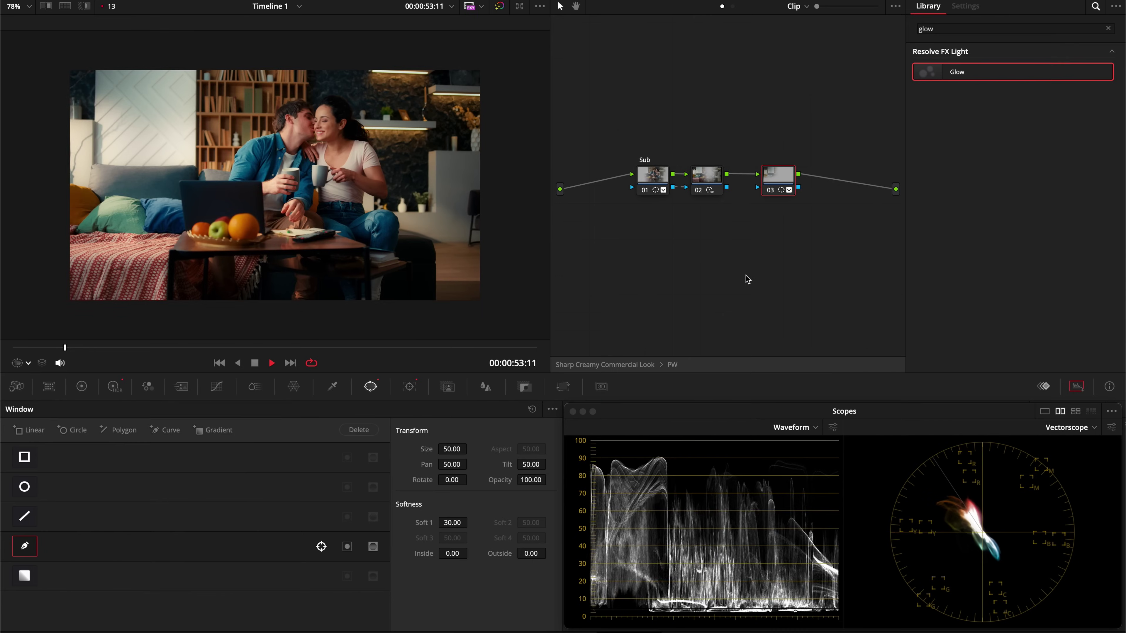
pyautogui.press('space')
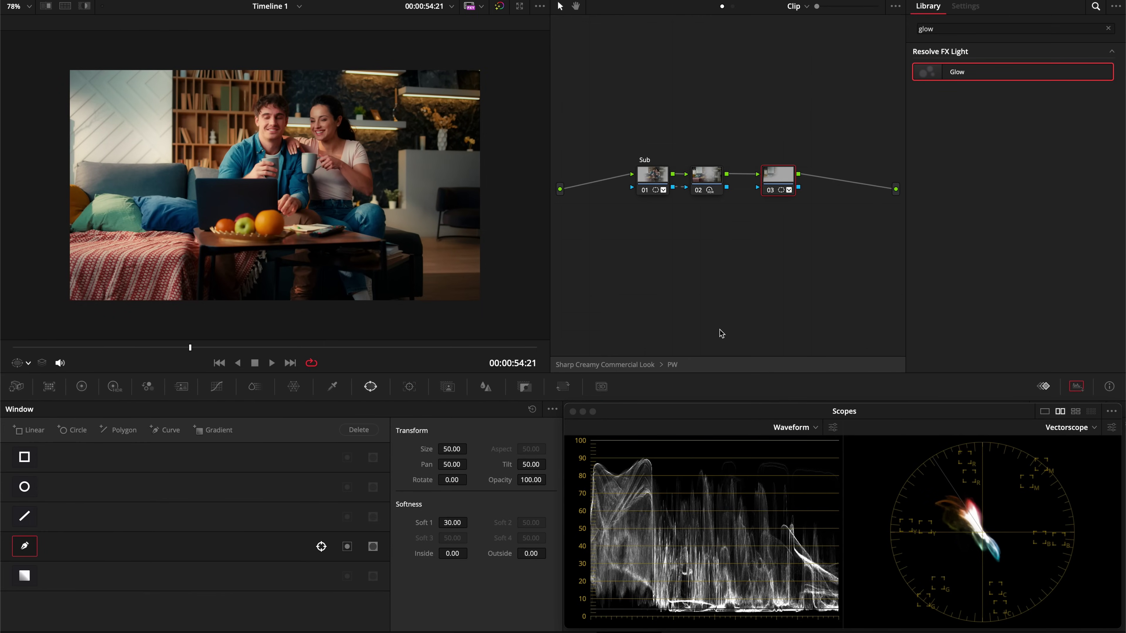
pyautogui.hotkey('shift', 'z')
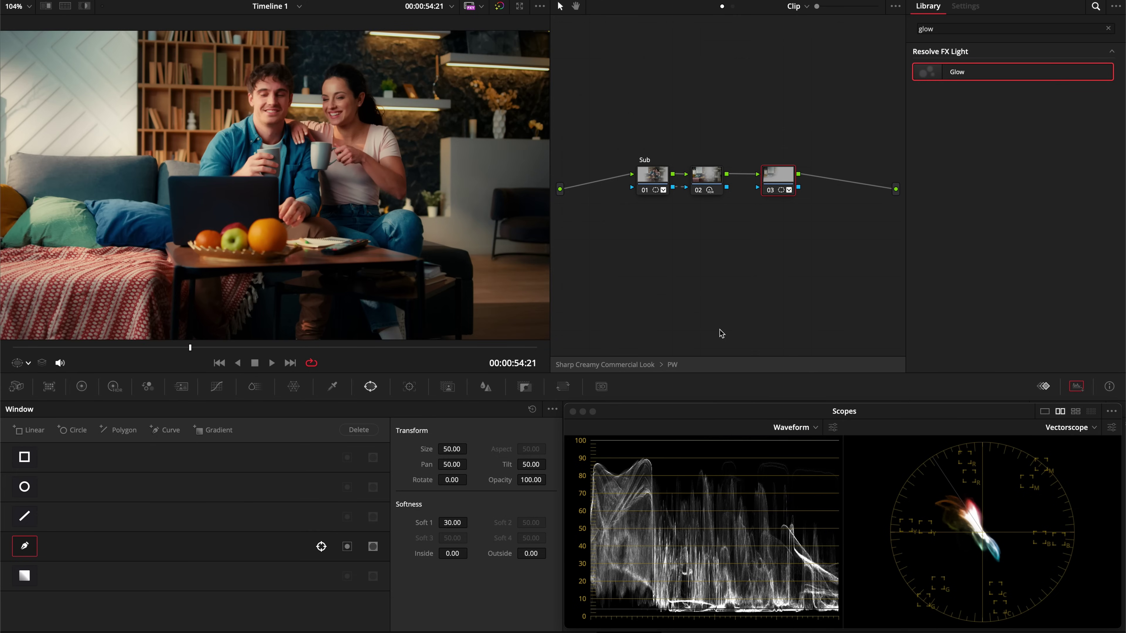
# Label the second node in the PW compound node BG.
pyautogui.click(704, 178)
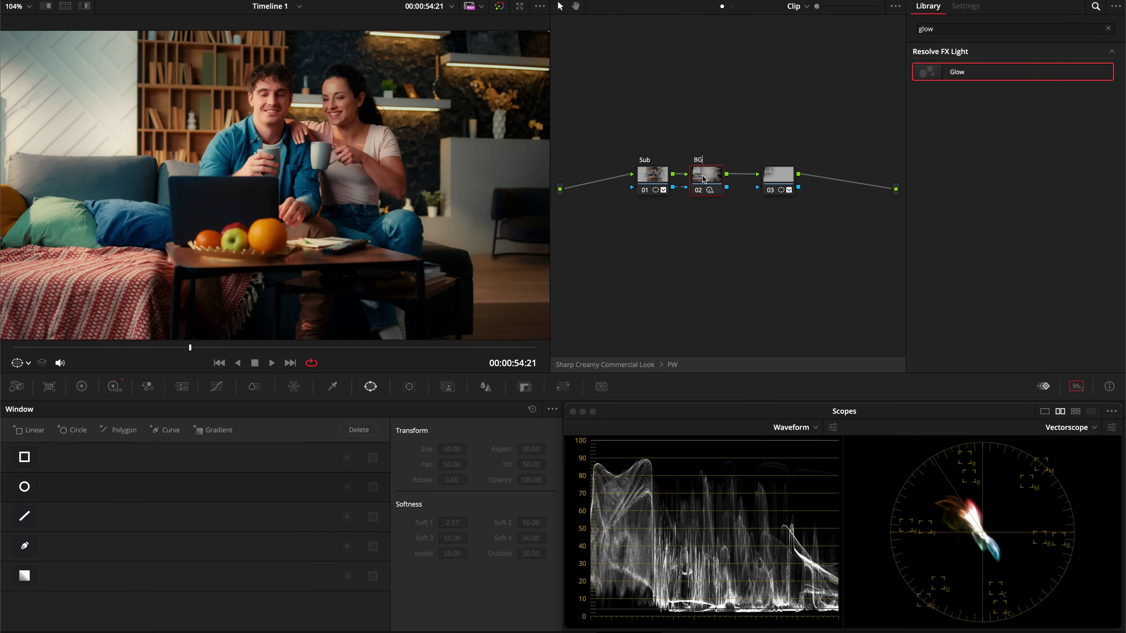
pyautogui.scroll(-2, 441, 185)
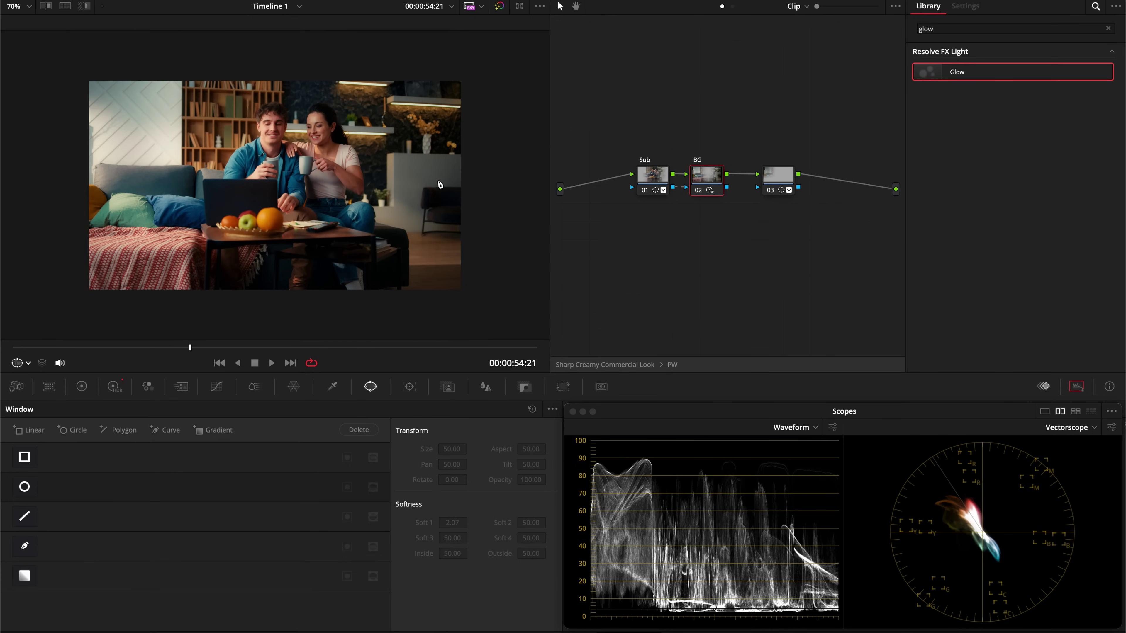
pyautogui.scroll(2, 441, 185)
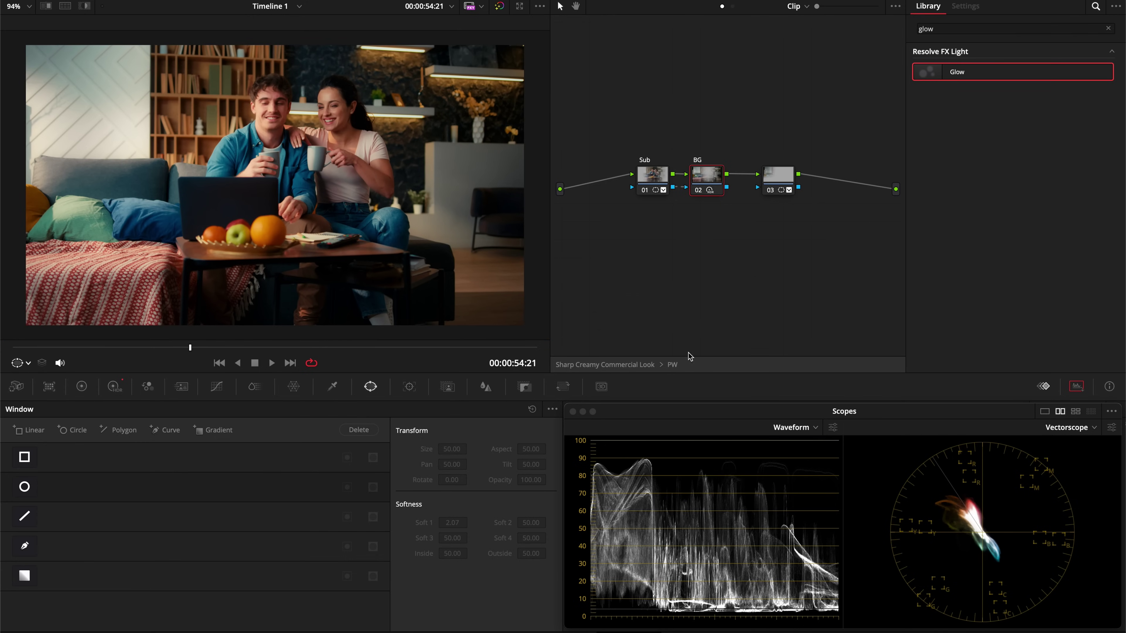
# Try lowering the HDR contrast to 0.762 on a new node labelled Contrast at the end of the Look compound node.
pyautogui.click(675, 364)
pyautogui.doubleClick(708, 181)
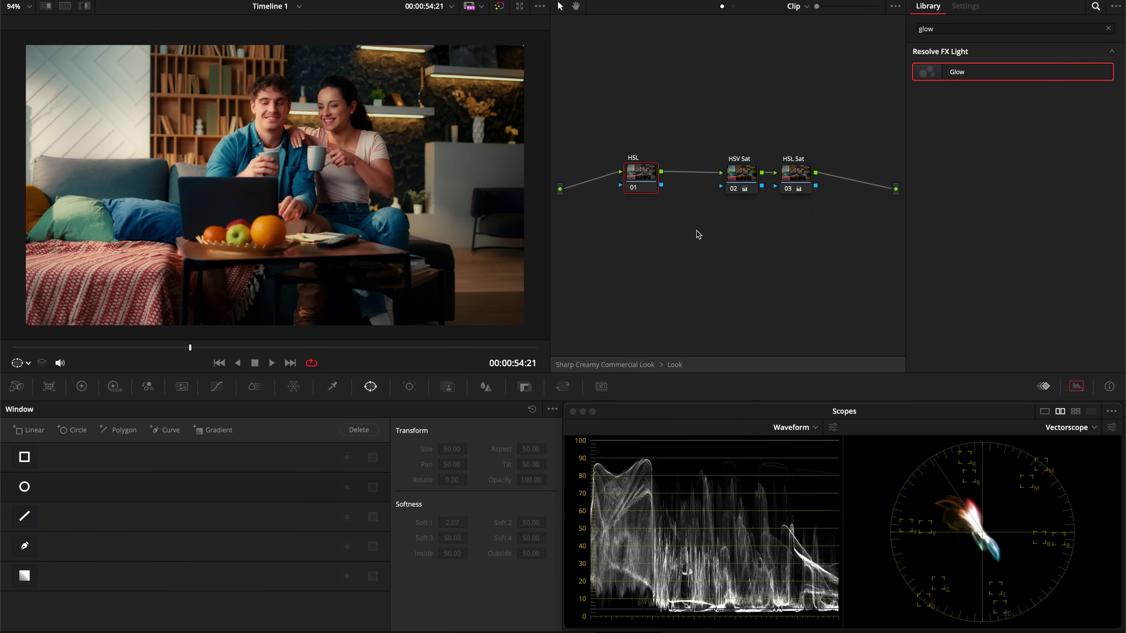
pyautogui.click(798, 175)
pyautogui.hotkey('alt', 's')
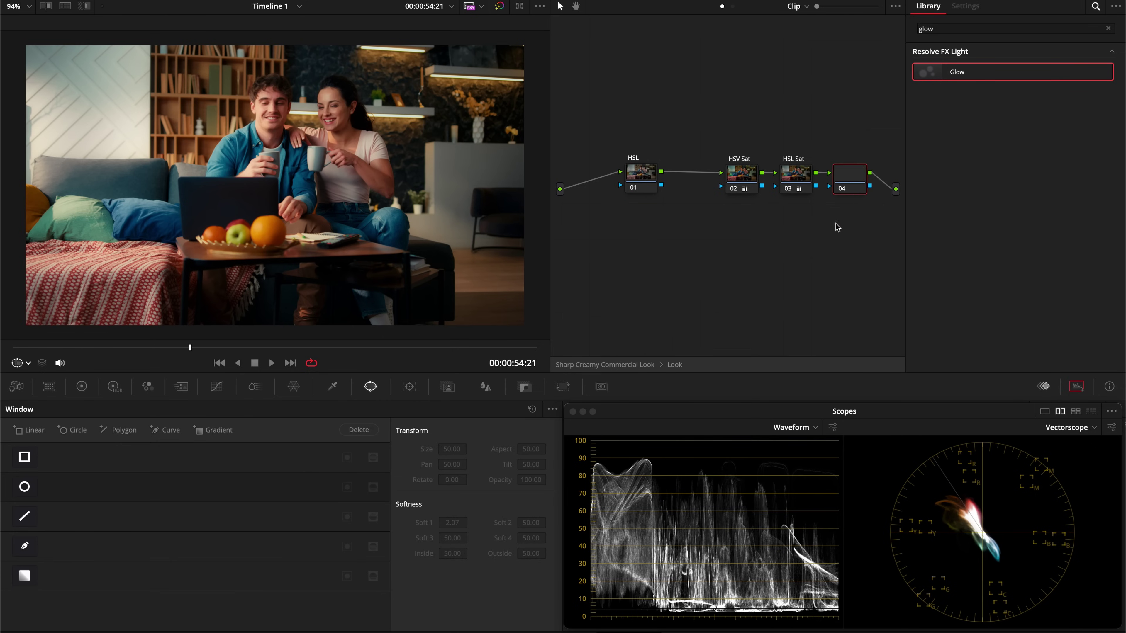
pyautogui.write('Contrast')
pyautogui.press('Return')
pyautogui.click(116, 386)
pyautogui.moveTo(266, 619); pyautogui.dragTo(194, 624)
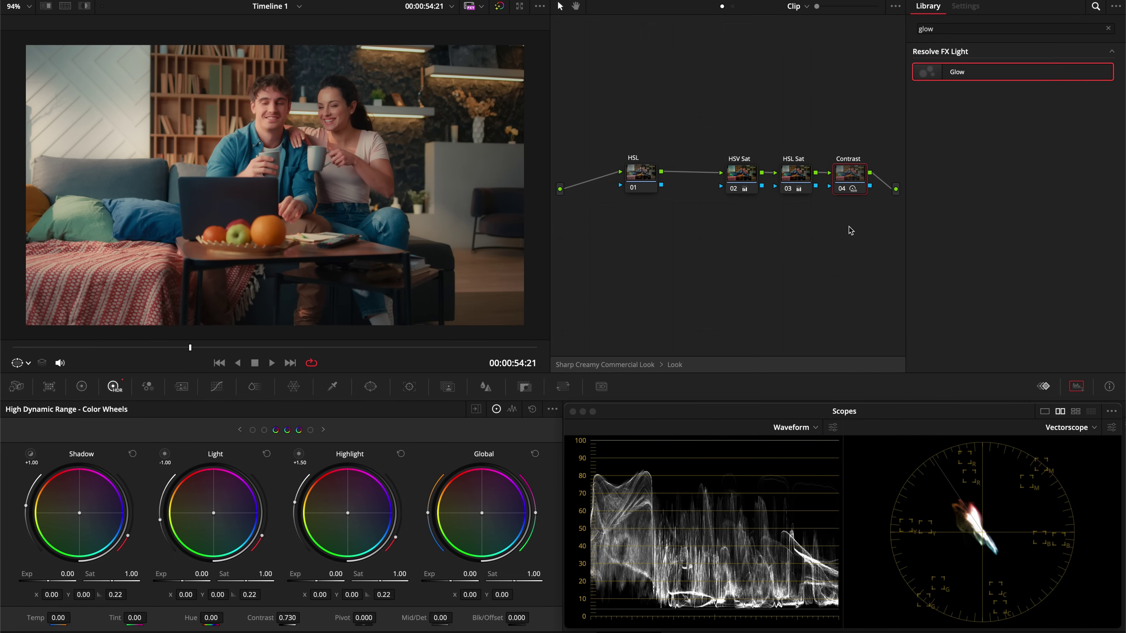
pyautogui.click(672, 367)
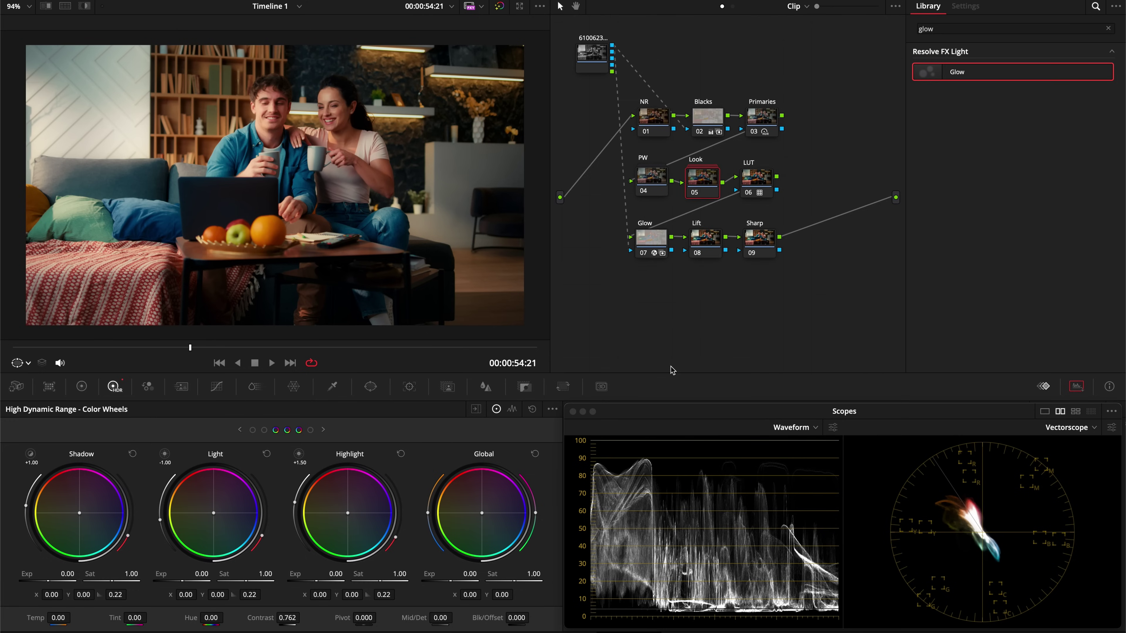
# Lower the HDR contrast of the PW compound's BG node to 0.774, check the waveform's reference level settings, then reduce the contrast slightly further.
pyautogui.doubleClick(655, 176)
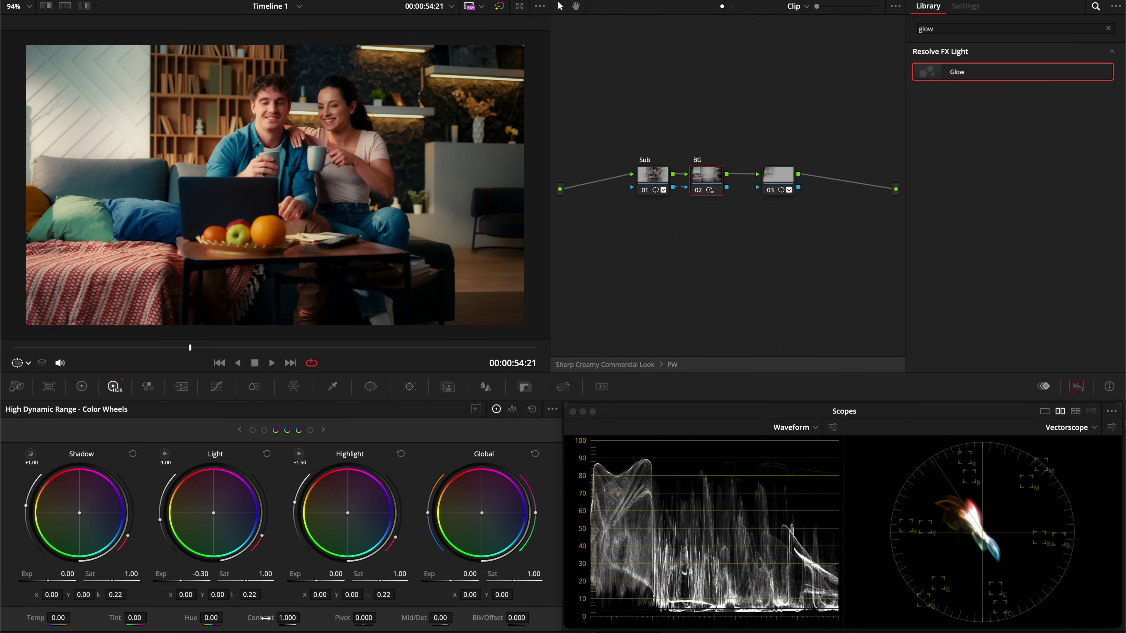
pyautogui.moveTo(266, 618); pyautogui.dragTo(206, 620)
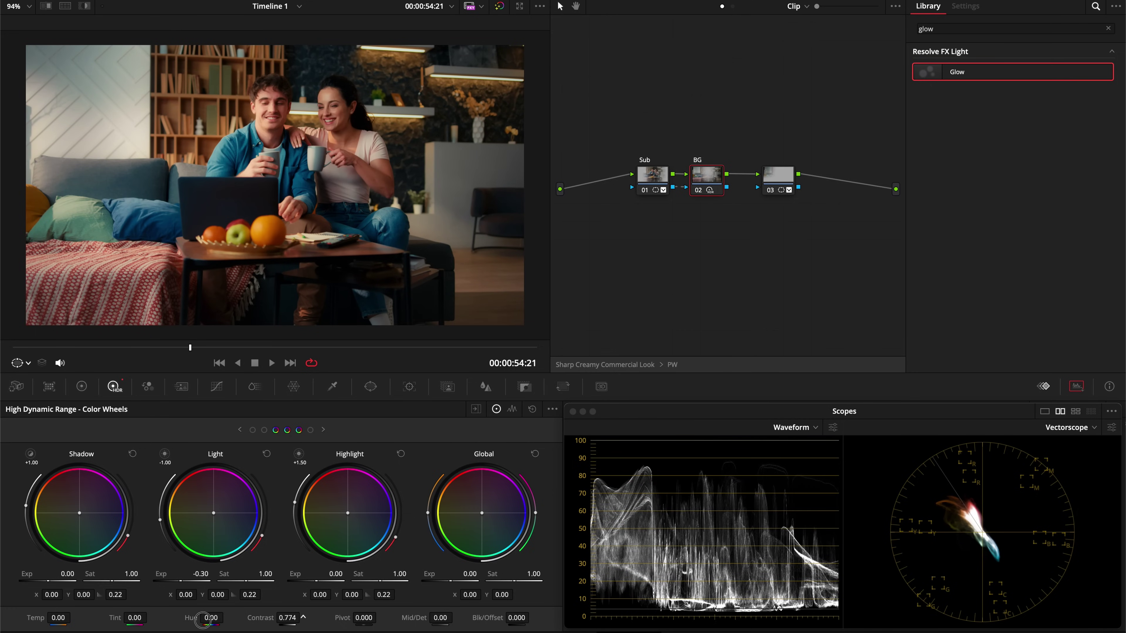
pyautogui.click(833, 427)
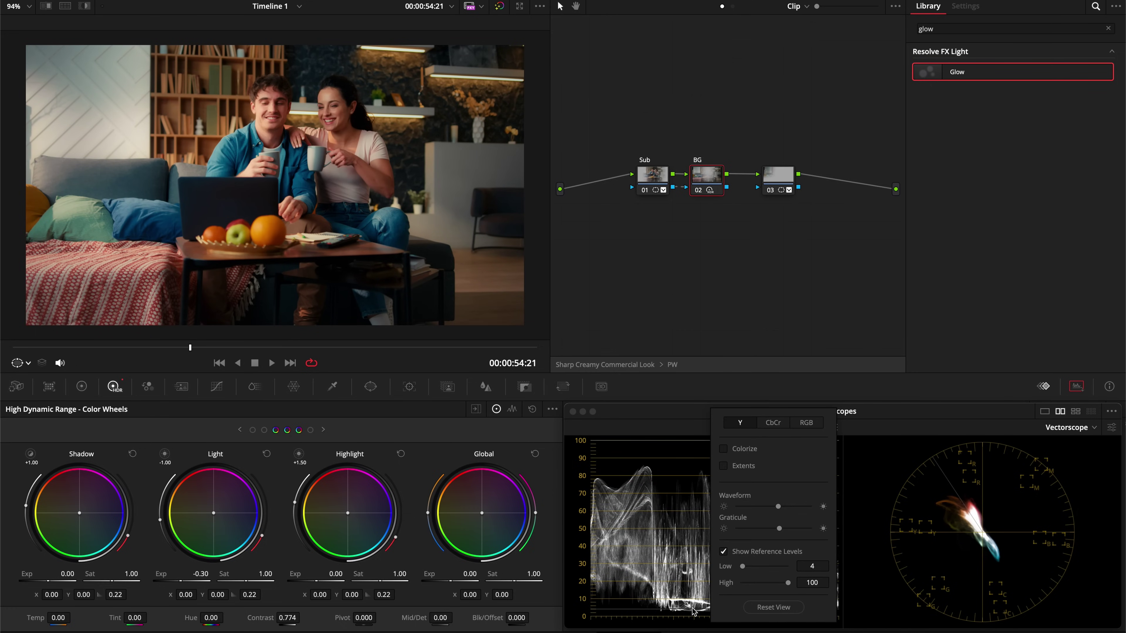
pyautogui.click(640, 608)
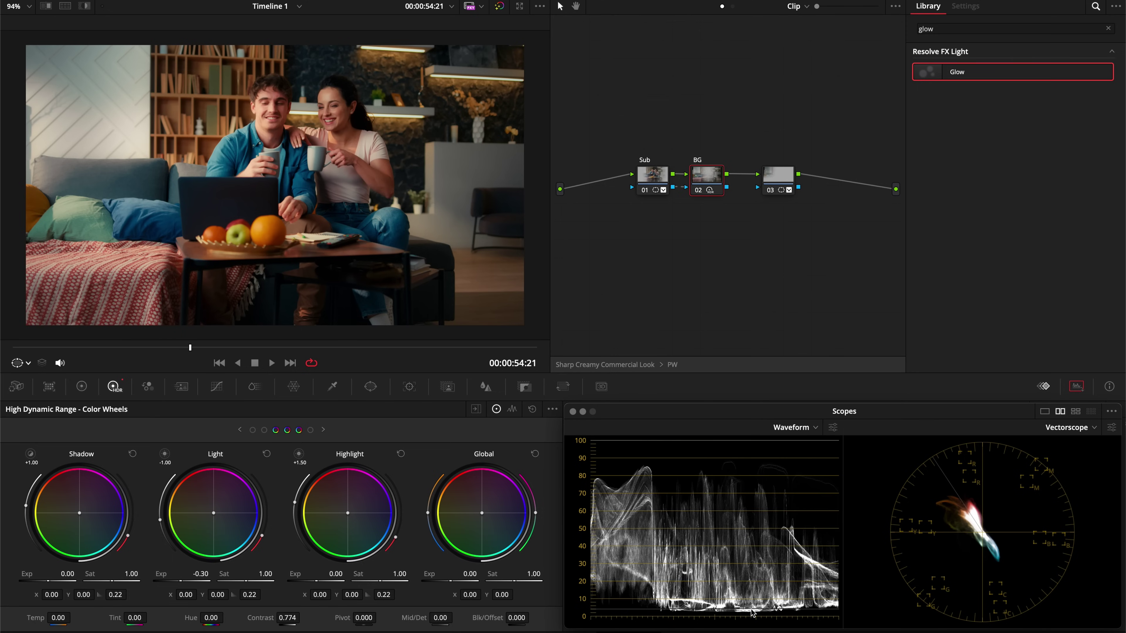
pyautogui.moveTo(287, 621); pyautogui.dragTo(231, 626)
# Set the Sub node's HDR contrast to 0.766, turn off the viewer's window overlay, and play the clip to review the softer contrast.
pyautogui.press('shift+super+semicolon')
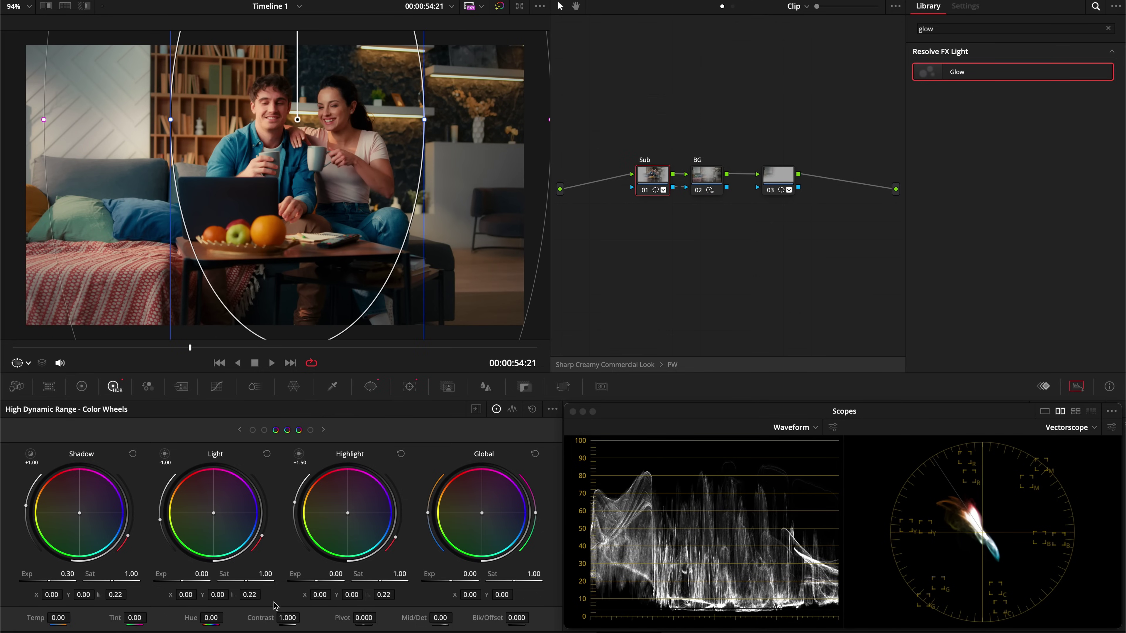
pyautogui.moveTo(270, 619); pyautogui.dragTo(201, 625)
pyautogui.click(27, 364)
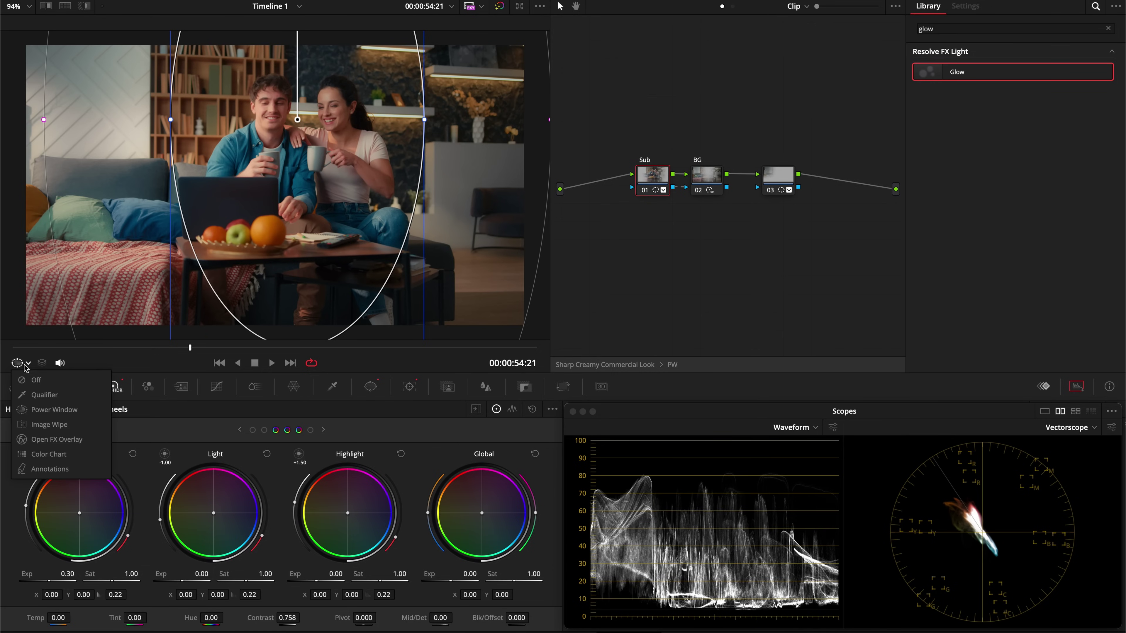
pyautogui.click(36, 380)
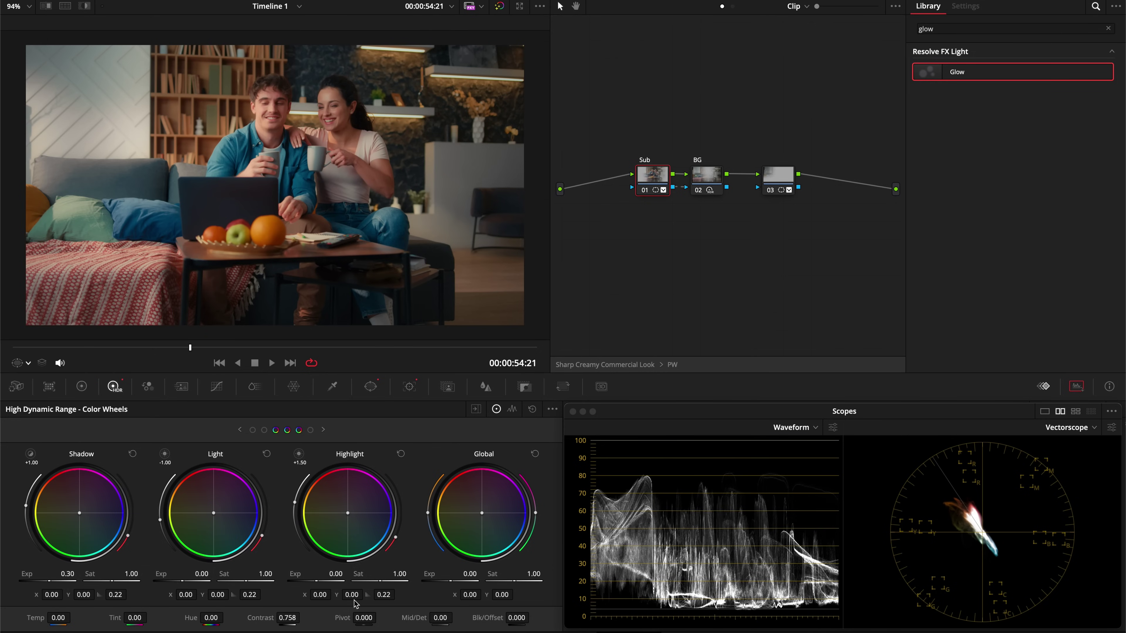
pyautogui.moveTo(265, 618)
pyautogui.mouseDown()
pyautogui.moveTo(232, 618)
pyautogui.moveTo(282, 604)
pyautogui.moveTo(264, 608)
pyautogui.moveTo(266, 618)
pyautogui.mouseUp()
pyautogui.hotkey('ctrl', '=')
pyautogui.press('space')
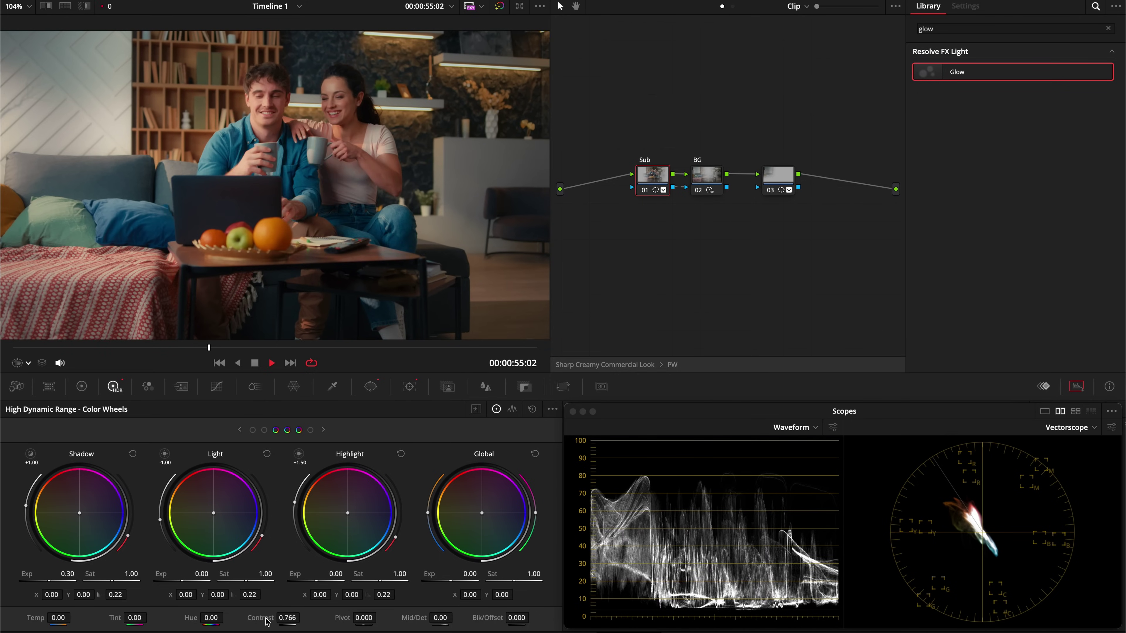
pyautogui.hotkey('alt', ';')
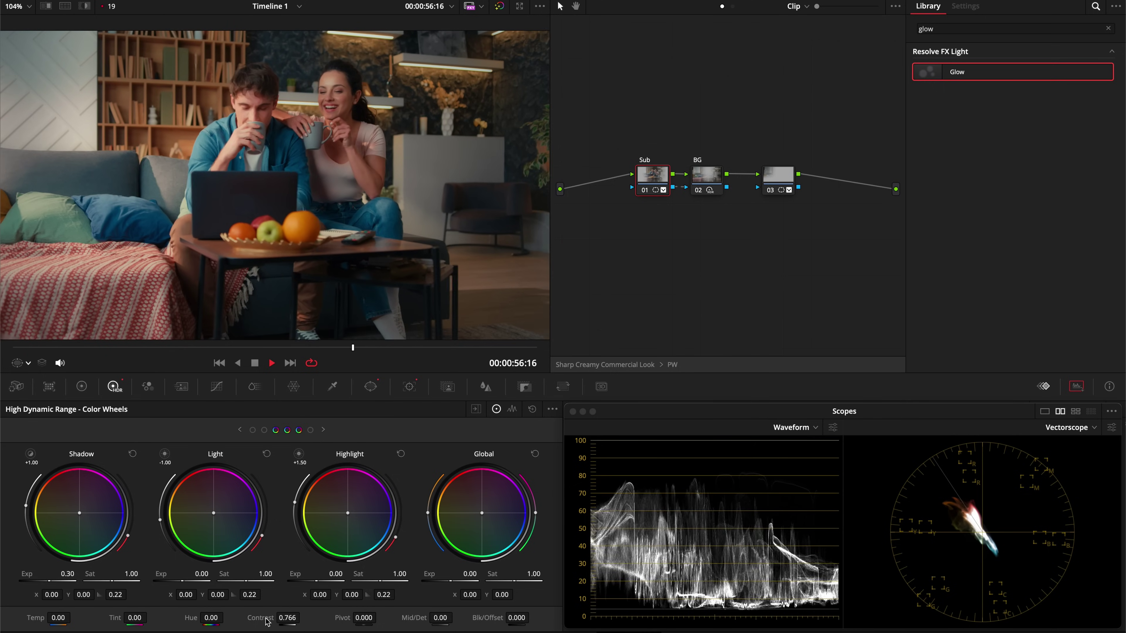
pyautogui.press('space')
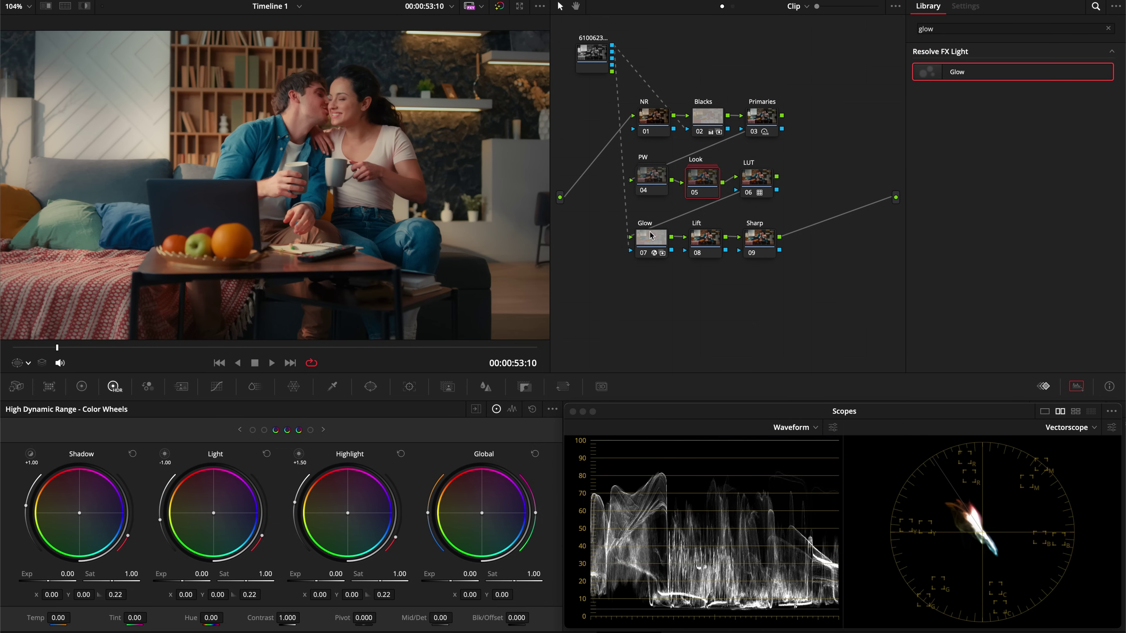
# Raise the Glow effect's Opacity to about 0.29 on the Glow node, then select the Lift node.
pyautogui.click(651, 236)
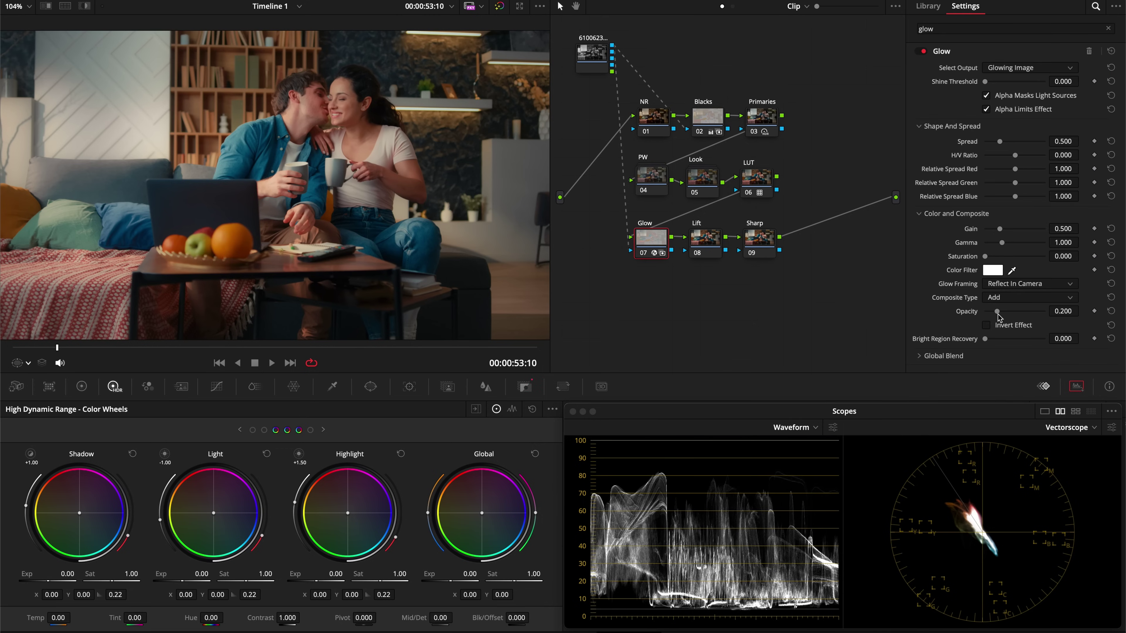
pyautogui.moveTo(998, 312); pyautogui.dragTo(1005, 316)
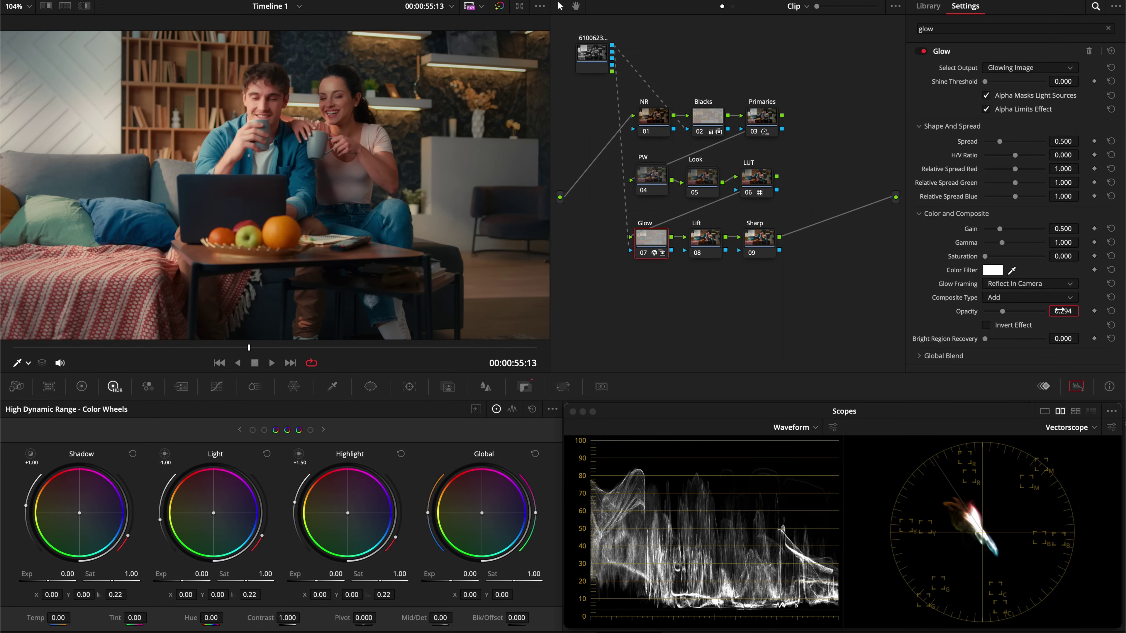
pyautogui.press('Return')
pyautogui.click(718, 235)
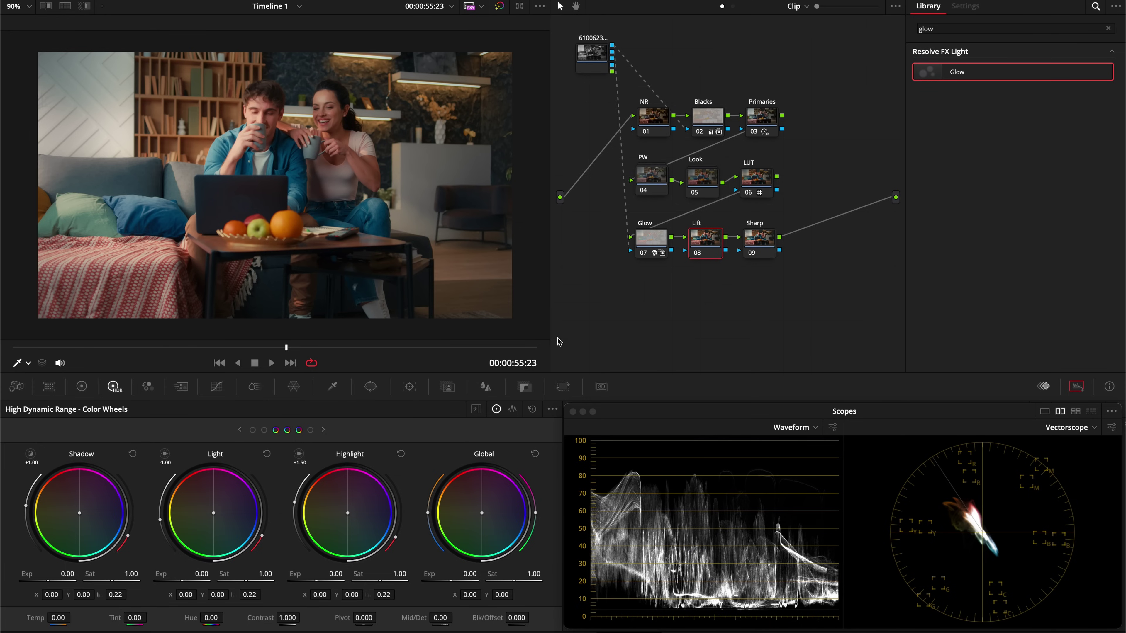
# Try raising the custom curve's soft-clip Low Soft to its maximum on the Lift node, play the clip, then reset the soft clip.
pyautogui.click(217, 386)
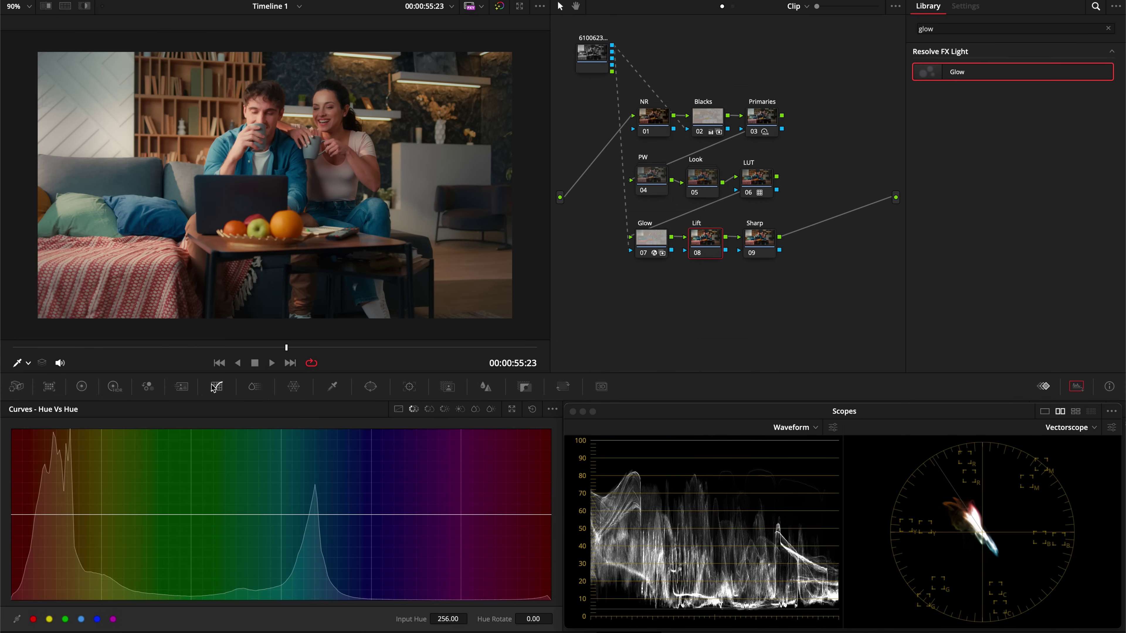
pyautogui.click(398, 409)
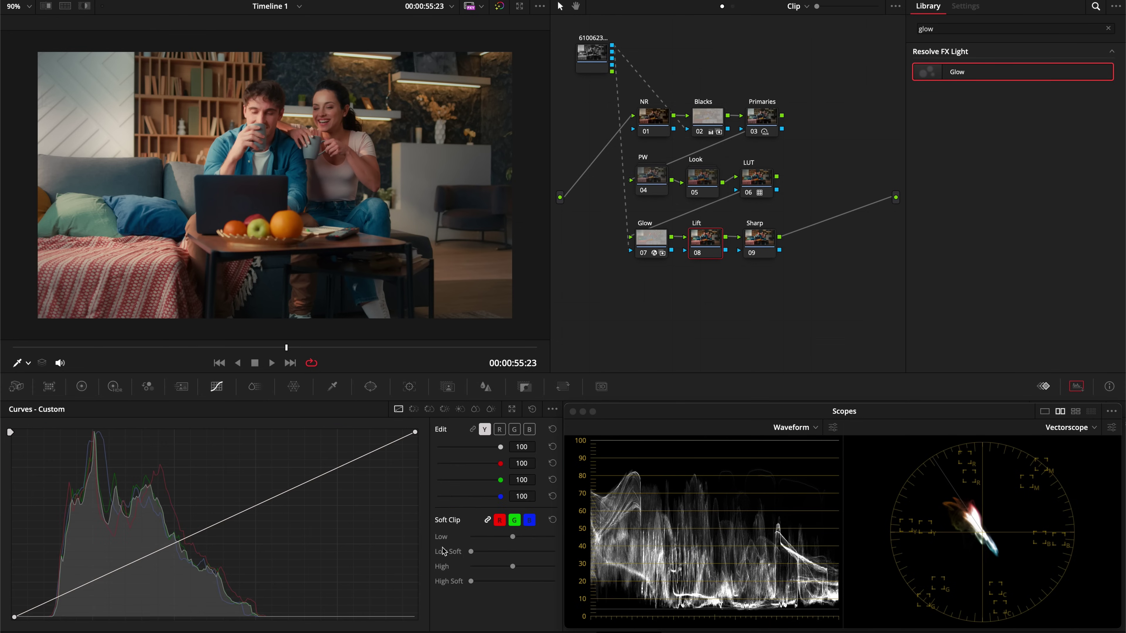
pyautogui.moveTo(471, 555); pyautogui.dragTo(630, 573)
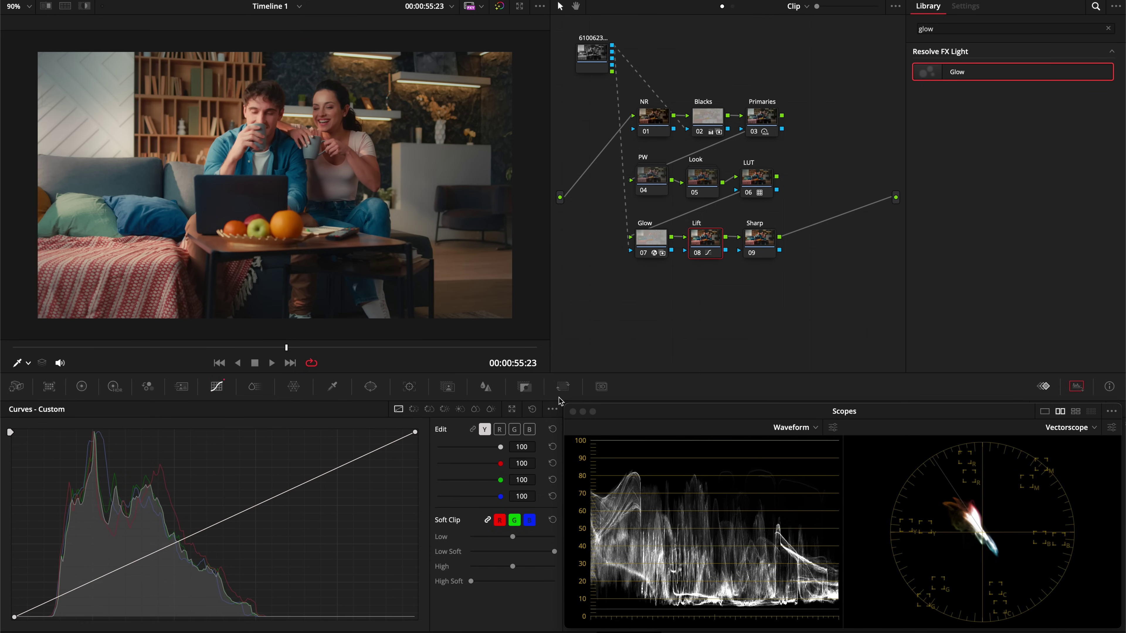
pyautogui.press('space')
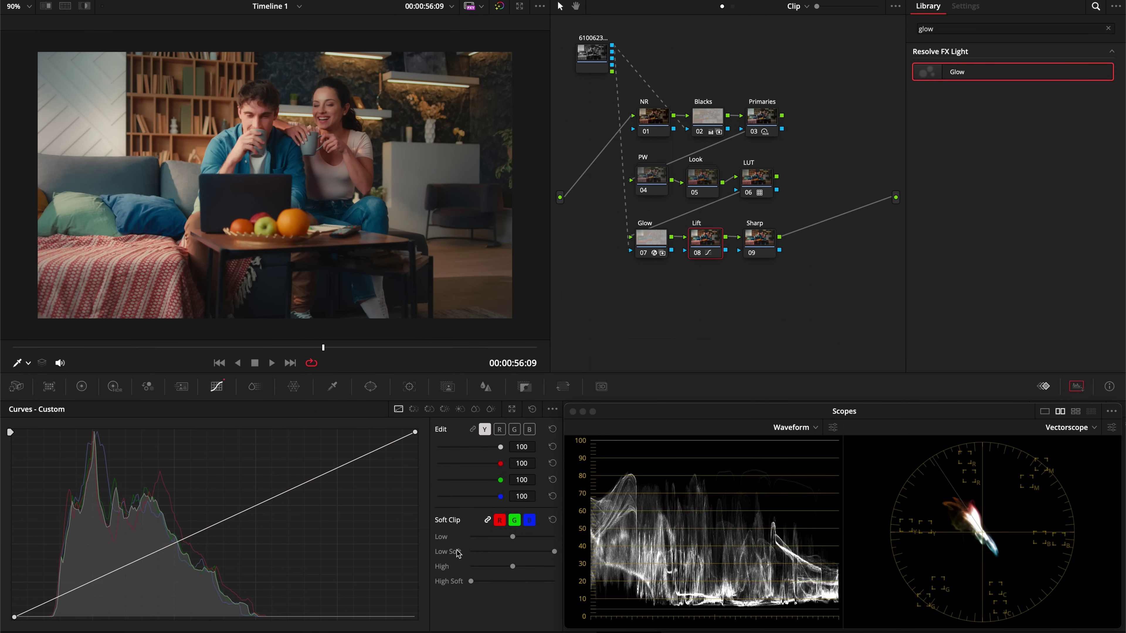
pyautogui.click(553, 520)
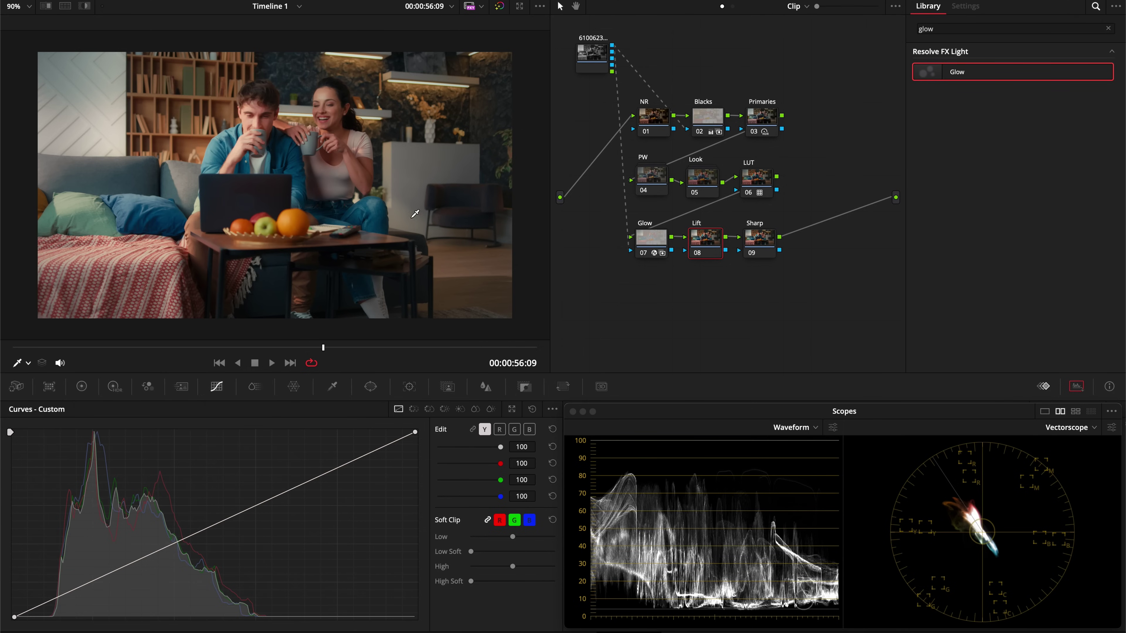
# Sample dark image areas onto the Lift node's custom curve, raise its luminance black point slightly, and anchor the luminance curve in the lower shadows.
pyautogui.click(341, 109)
pyautogui.click(376, 216)
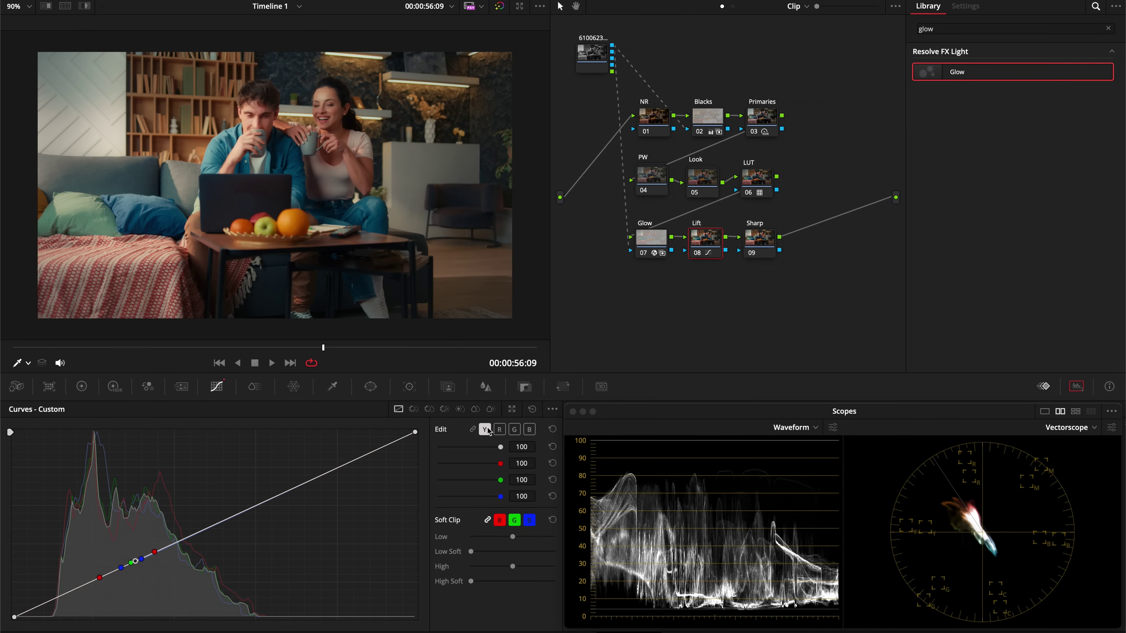
pyautogui.moveTo(14, 618); pyautogui.dragTo(15, 605)
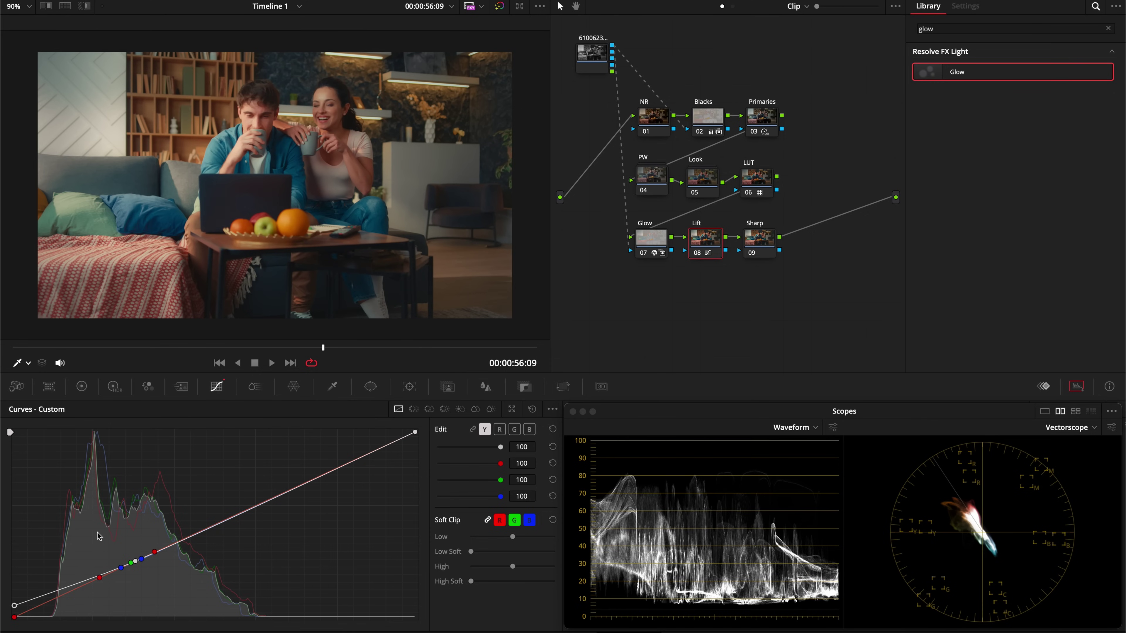
pyautogui.click(494, 350)
pyautogui.moveTo(494, 353); pyautogui.dragTo(131, 351)
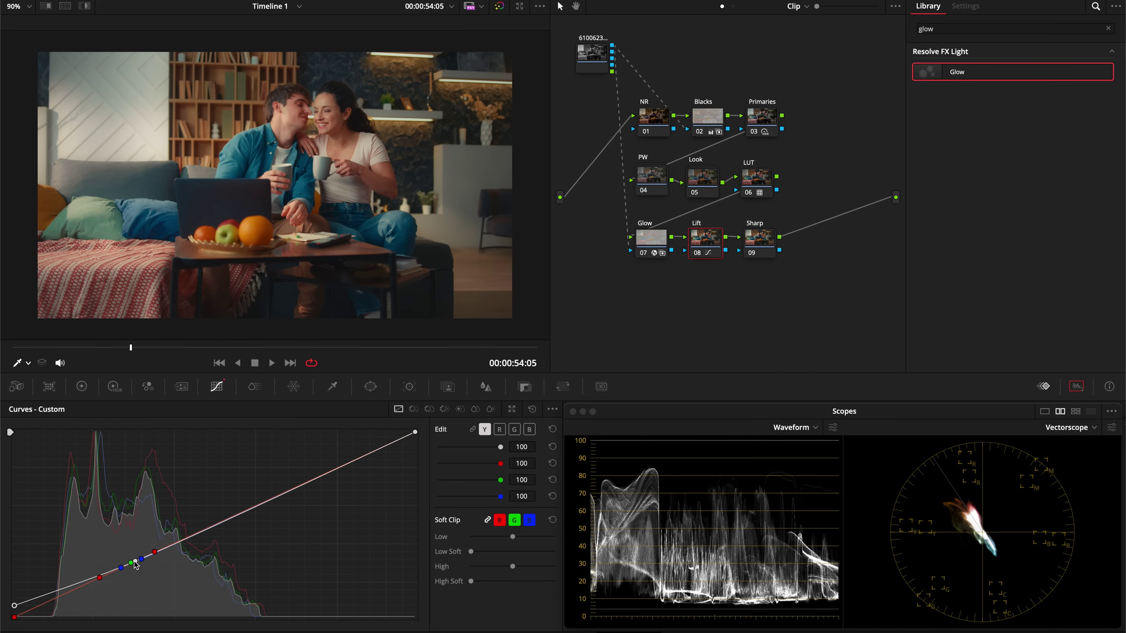
pyautogui.moveTo(137, 565); pyautogui.dragTo(86, 584)
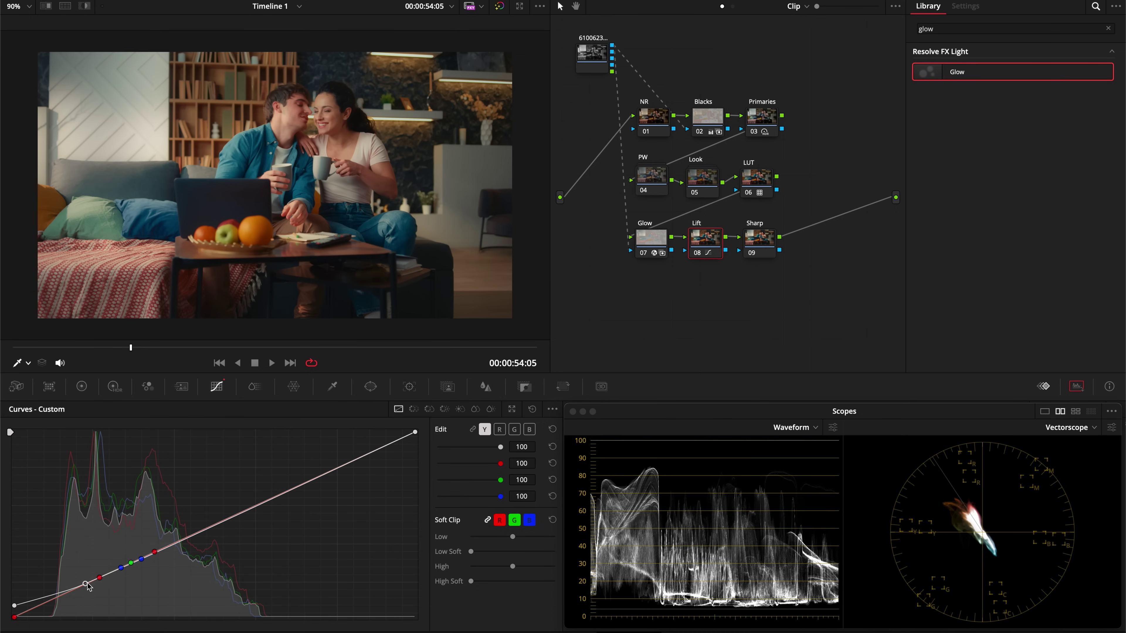
pyautogui.moveTo(86, 586); pyautogui.dragTo(87, 586)
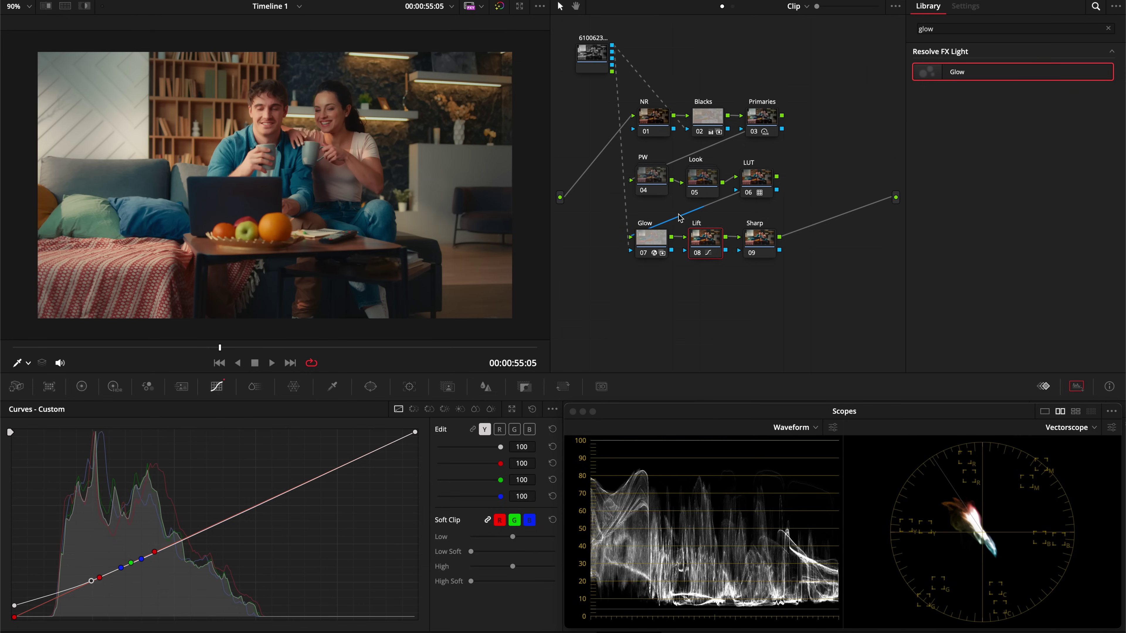
# Insert a new node between Lift and Sharp with a circular window over the upper shelf lights, tracked in both directions through the clip.
pyautogui.moveTo(762, 240); pyautogui.dragTo(821, 240)
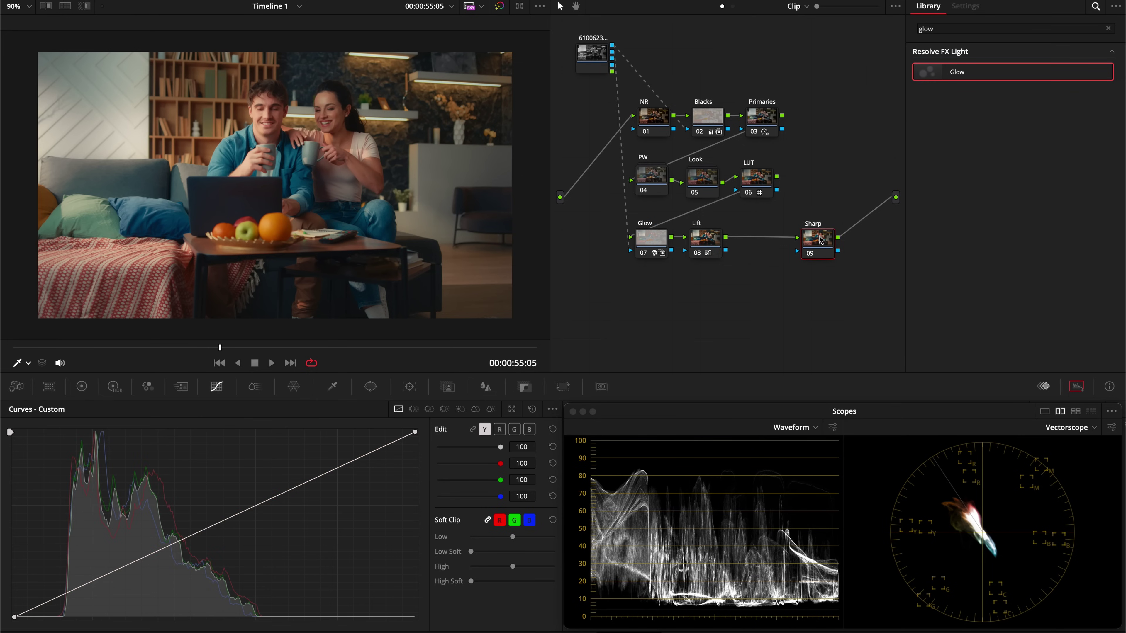
pyautogui.hotkey('shift', 's')
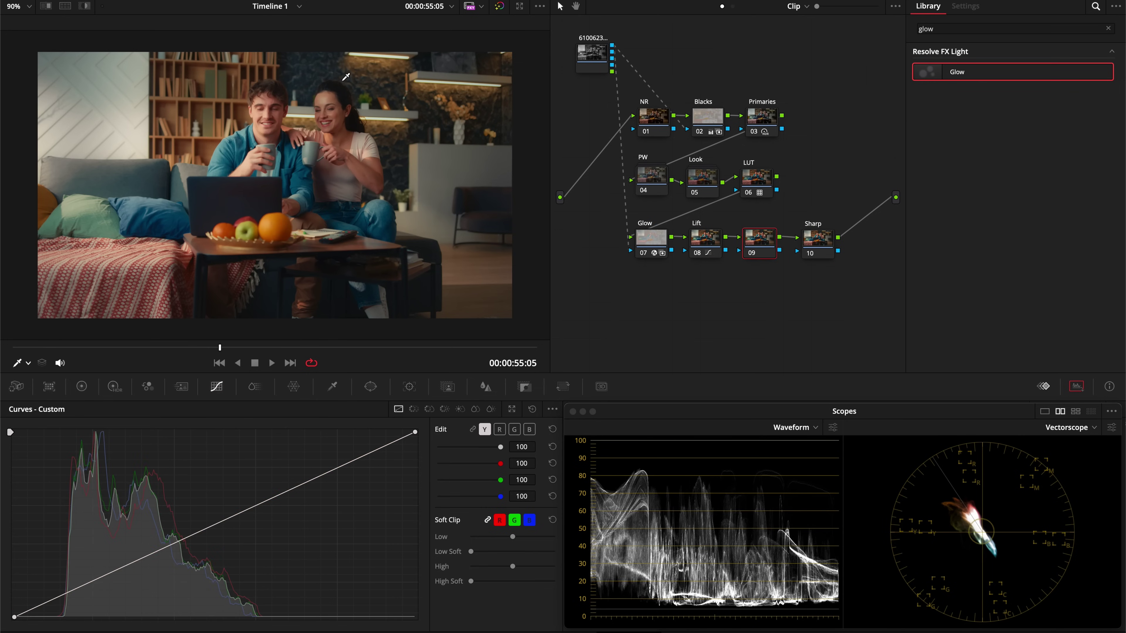
pyautogui.click(370, 387)
pyautogui.click(24, 487)
pyautogui.scroll(-2, 275, 186)
pyautogui.moveTo(329, 187); pyautogui.dragTo(807, 177)
pyautogui.click(405, 388)
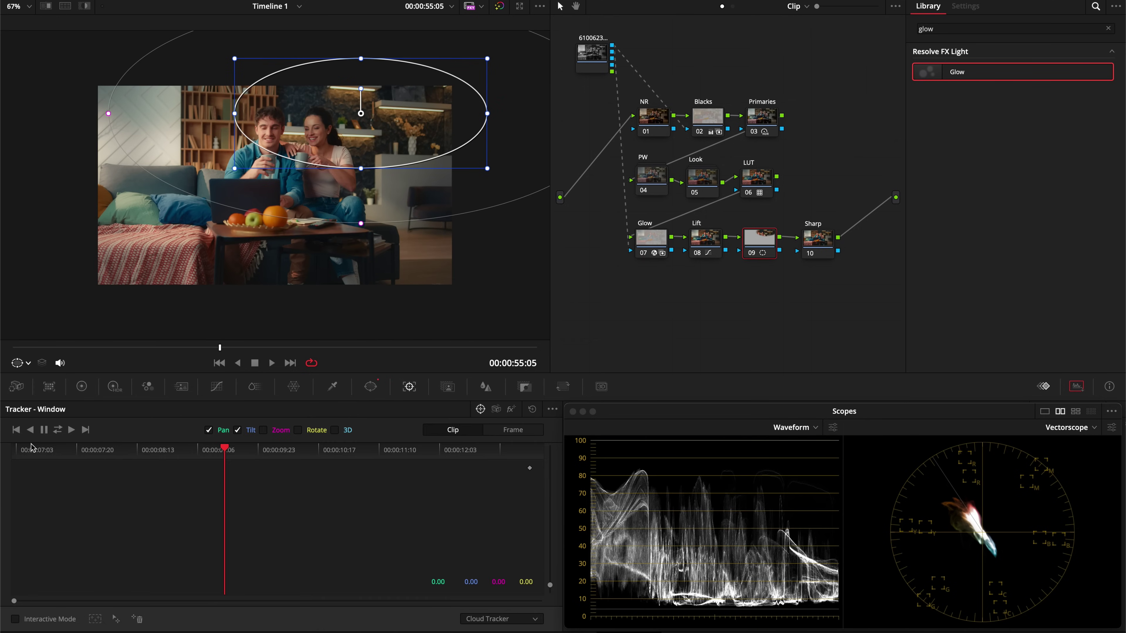
pyautogui.click(57, 431)
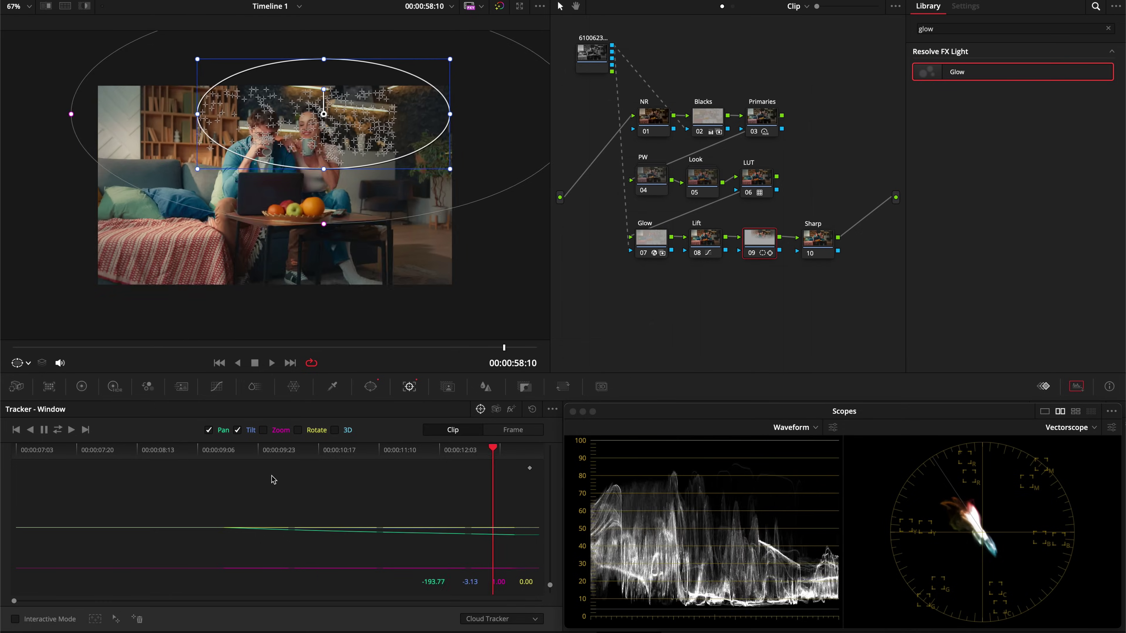
# Set the HDR Specular zone's exposure to 2.00 on the new windowed node and play the clip to review the shelf lights.
pyautogui.click(116, 388)
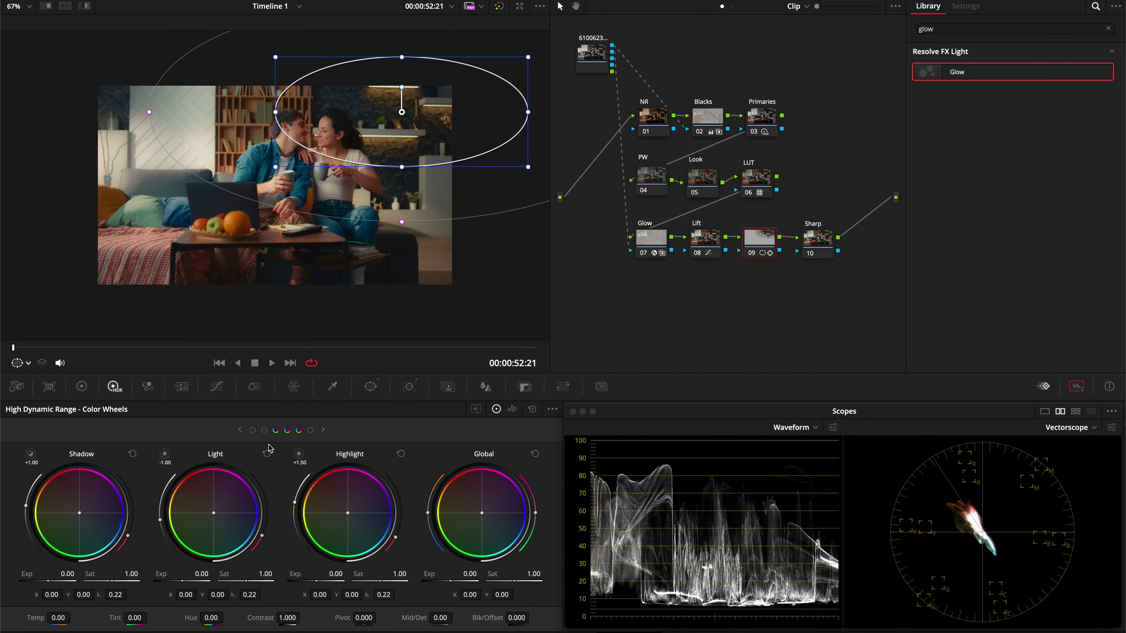
pyautogui.click(299, 454)
pyautogui.moveTo(300, 459); pyautogui.dragTo(168, 460)
pyautogui.click(301, 458)
pyautogui.click(300, 457)
pyautogui.click(301, 460)
pyautogui.moveTo(302, 487)
pyautogui.mouseDown()
pyautogui.moveTo(290, 523)
pyautogui.moveTo(298, 501)
pyautogui.mouseUp()
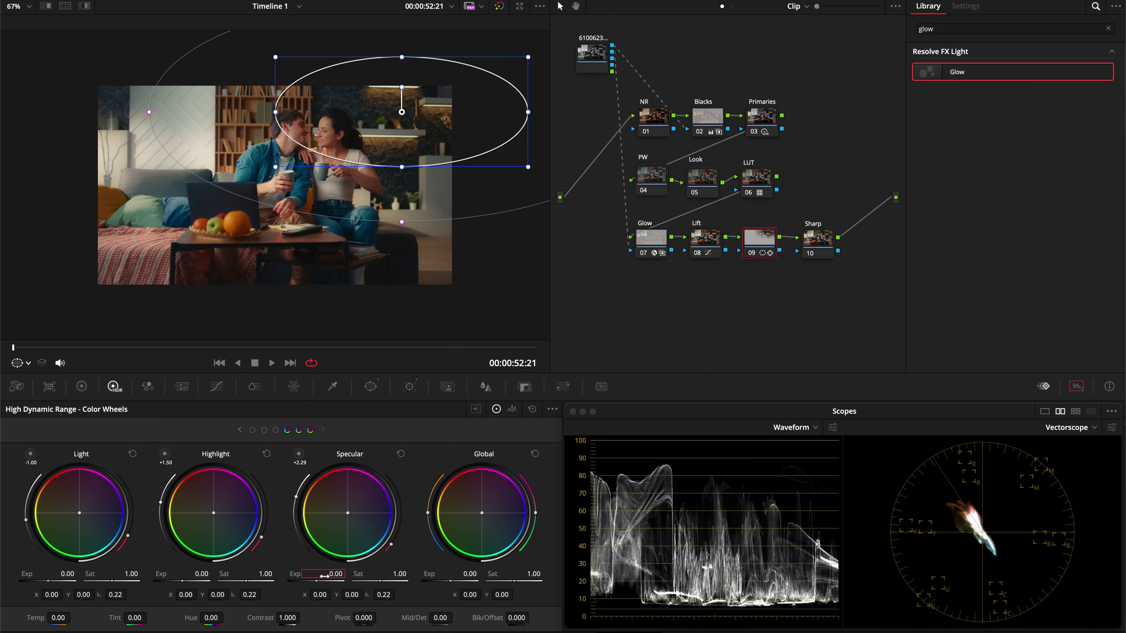
pyautogui.press('Return')
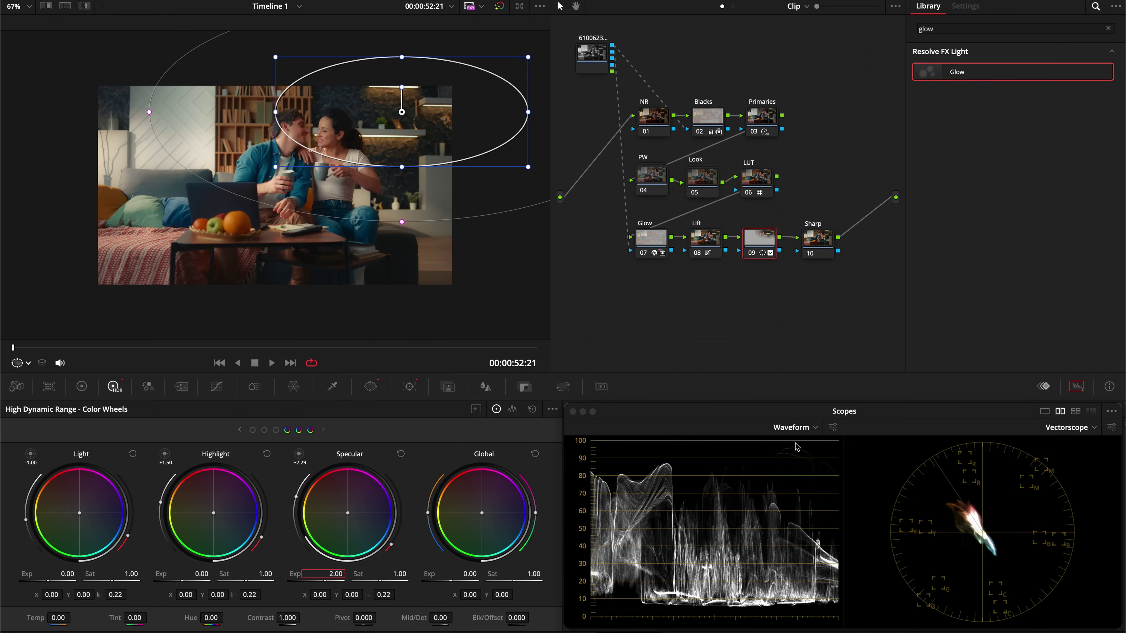
pyautogui.scroll(3, 493, 127)
pyautogui.press('space')
pyautogui.press('space')
pyautogui.scroll(-2, 302, 203)
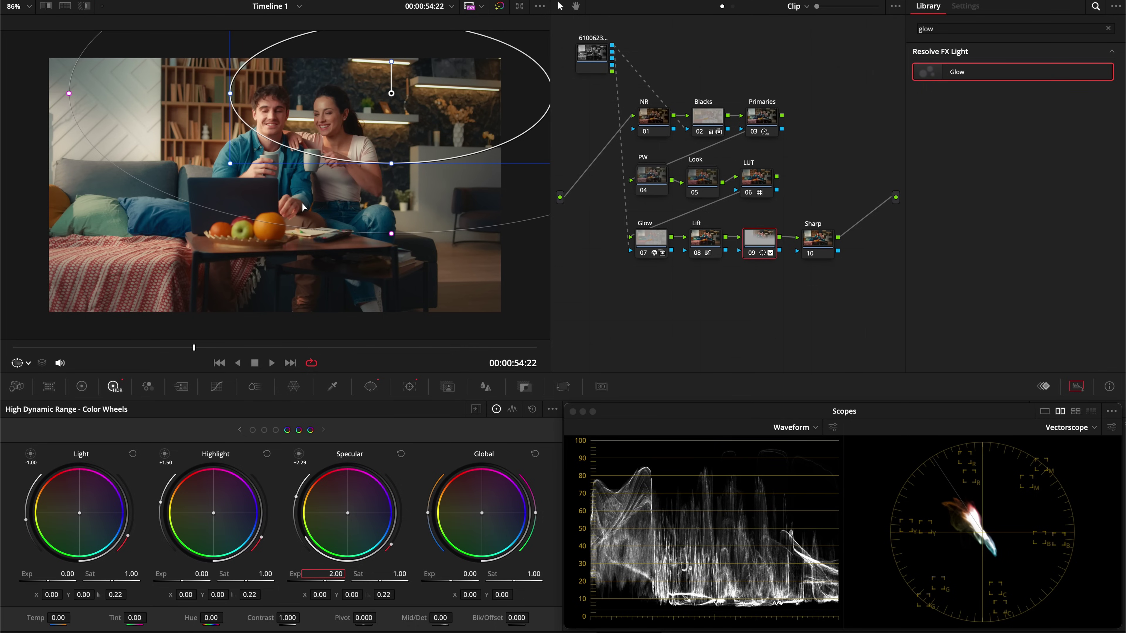
pyautogui.scroll(-1, 528, 283)
# Qualify the shelf lights on node 09 with a Saturation High of 1.0 and a Luminance Low of 60.2.
pyautogui.hotkey('alt', 'shift', 'q')
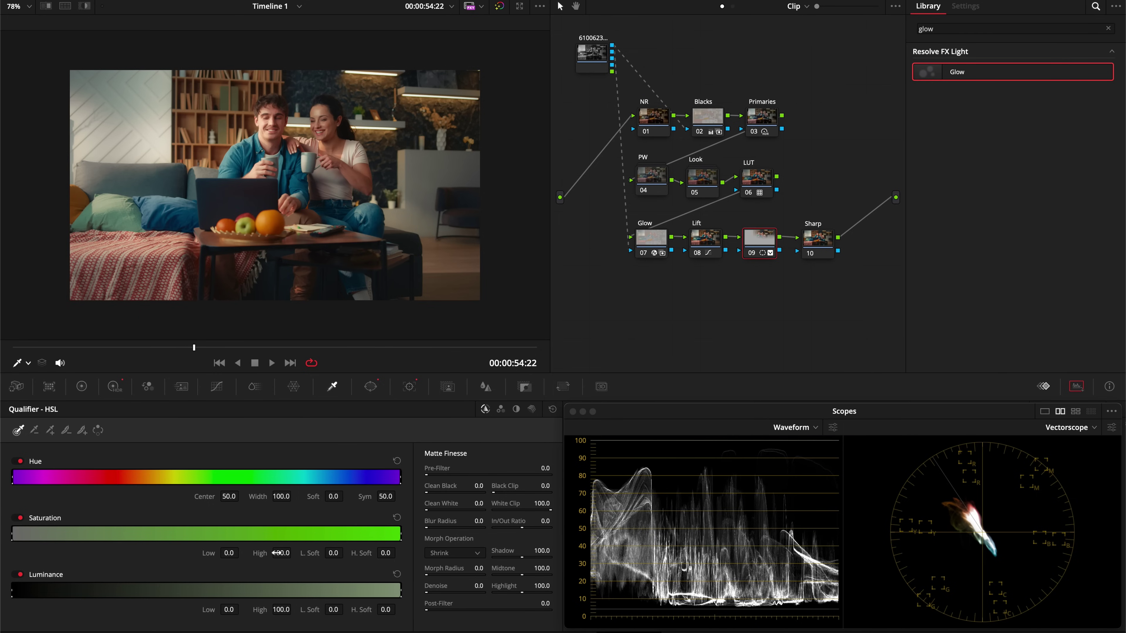
pyautogui.moveTo(275, 554); pyautogui.dragTo(63, 550)
pyautogui.moveTo(275, 555); pyautogui.dragTo(239, 554)
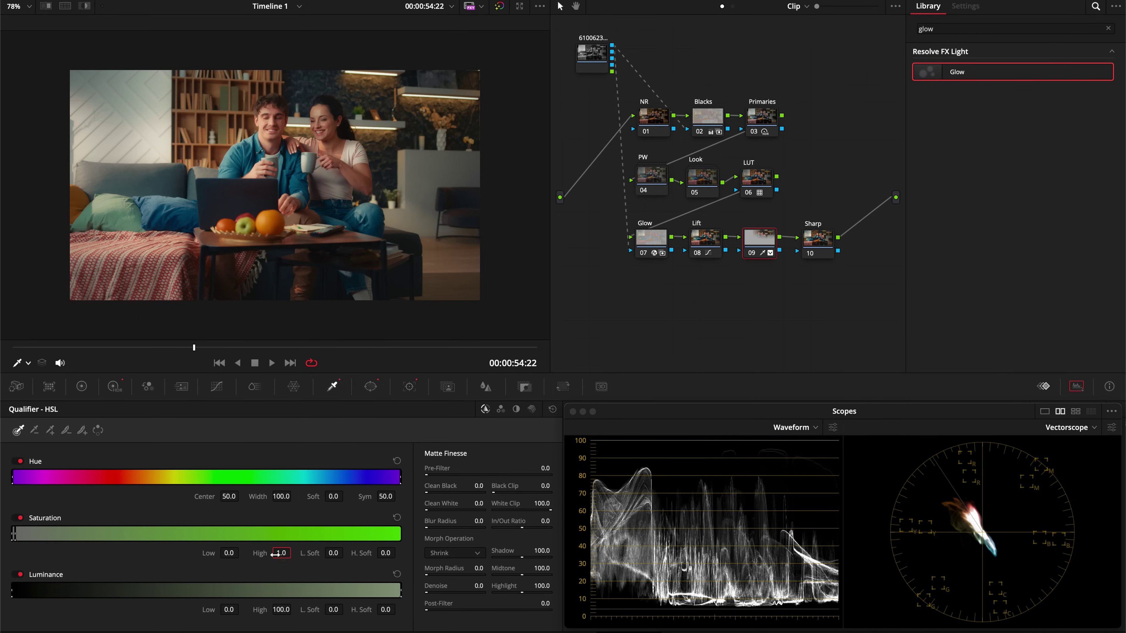
pyautogui.moveTo(227, 610); pyautogui.dragTo(538, 625)
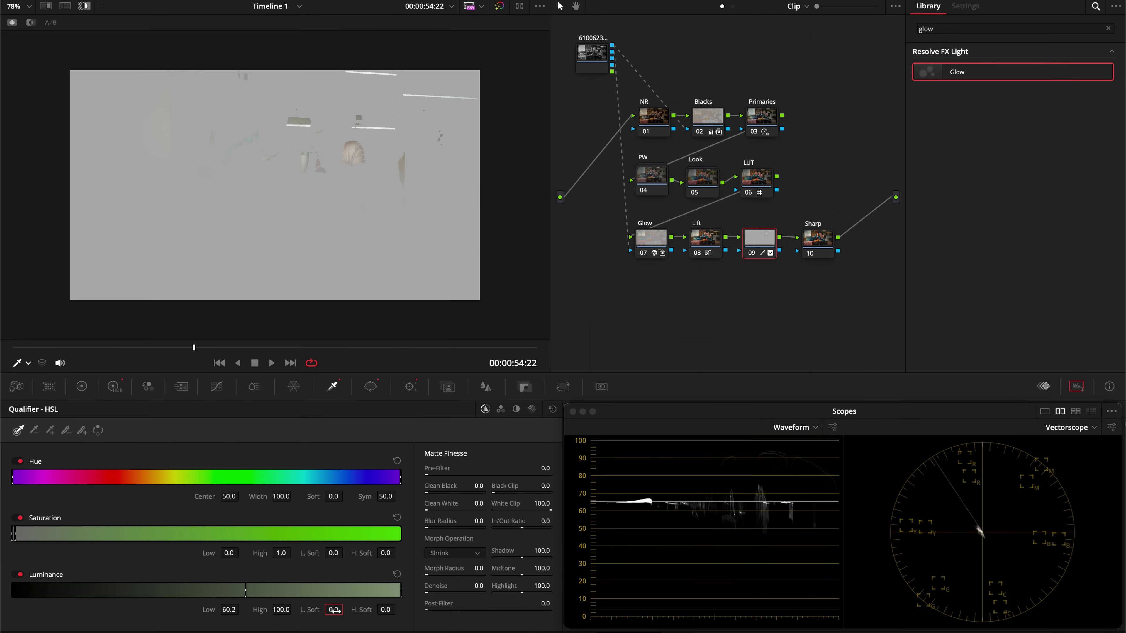
# Refine the qualifier with Luminance L. Soft 3.0, Saturation H. Soft 0.5 and Denoise 3.0, then play the clip without the highlight view.
pyautogui.moveTo(335, 611); pyautogui.dragTo(334, 610)
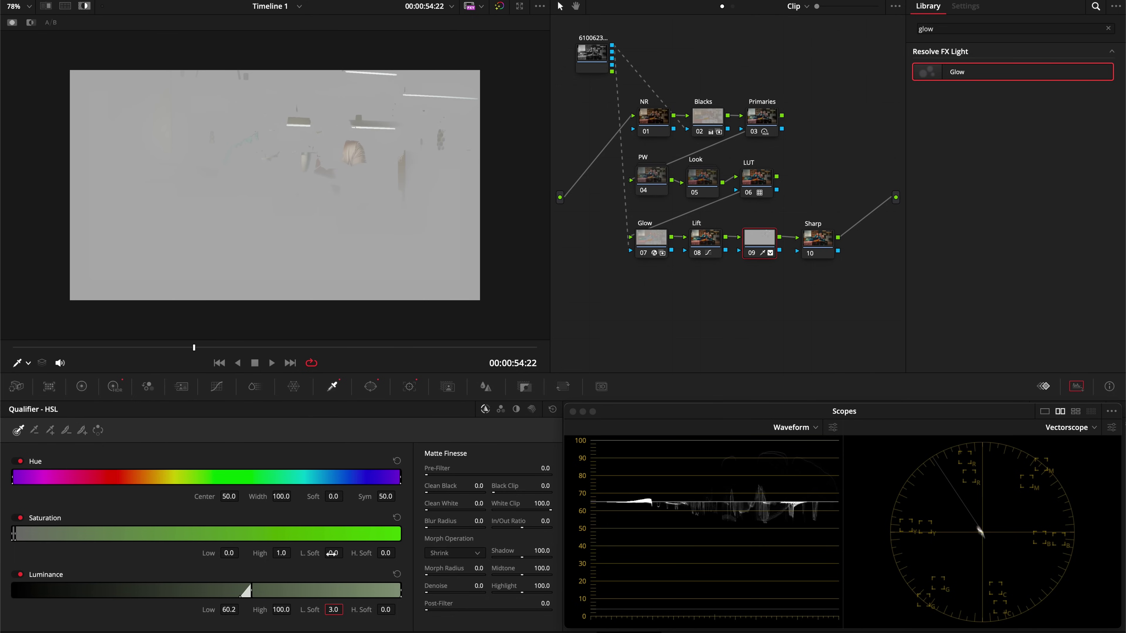
pyautogui.moveTo(385, 553); pyautogui.dragTo(385, 553)
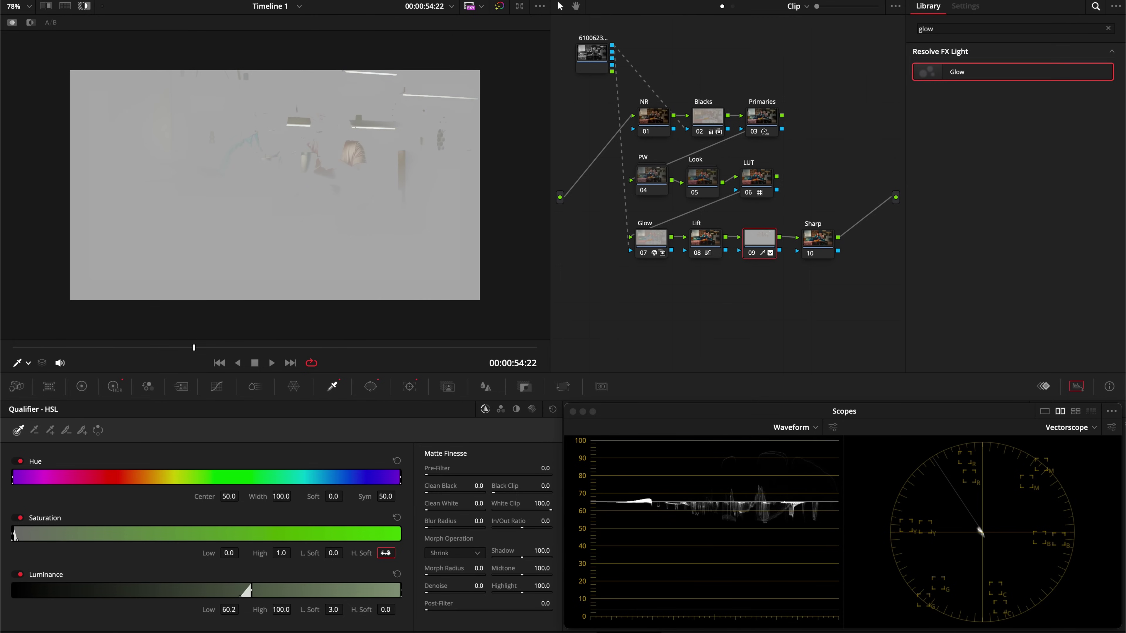
pyautogui.moveTo(362, 555); pyautogui.dragTo(357, 556)
pyautogui.press('Return')
pyautogui.hotkey('shift', 'h')
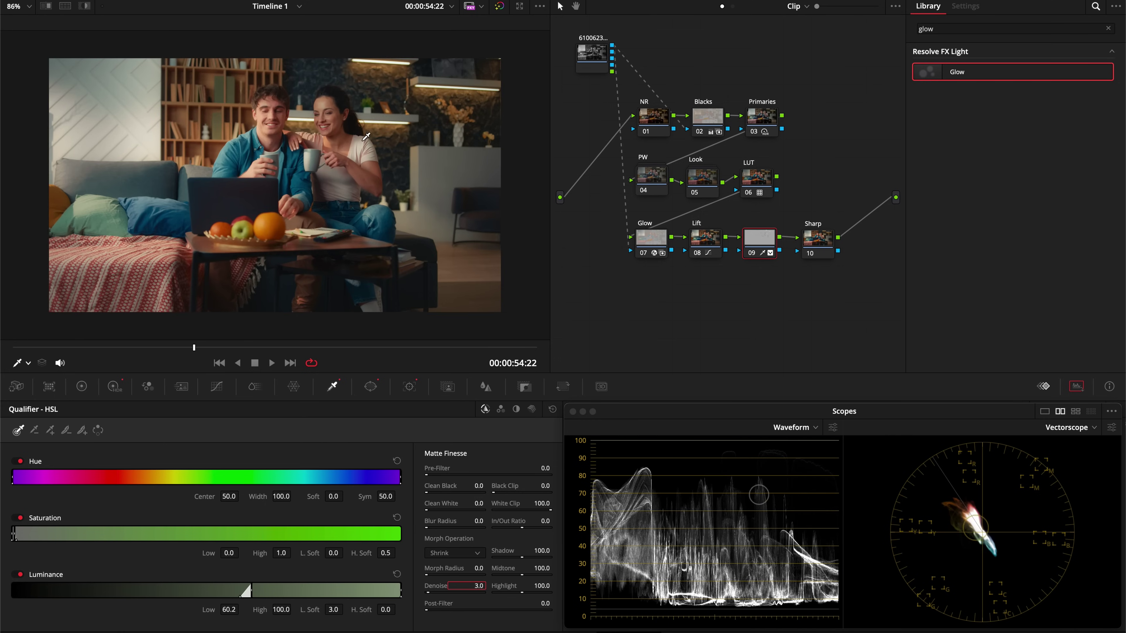
pyautogui.press('space')
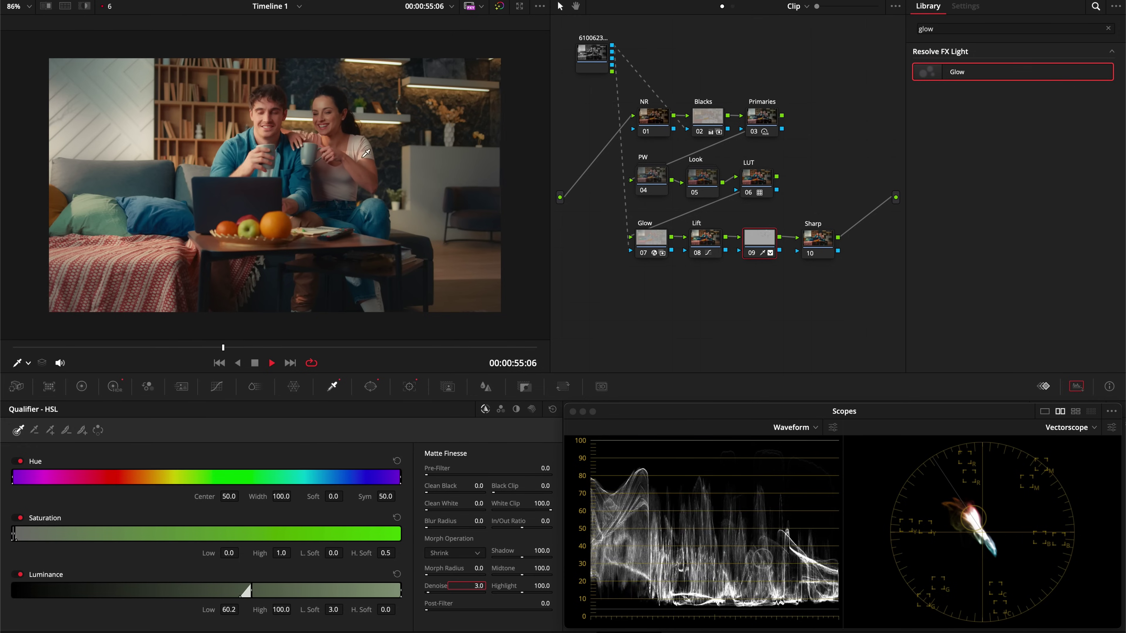
pyautogui.press('space')
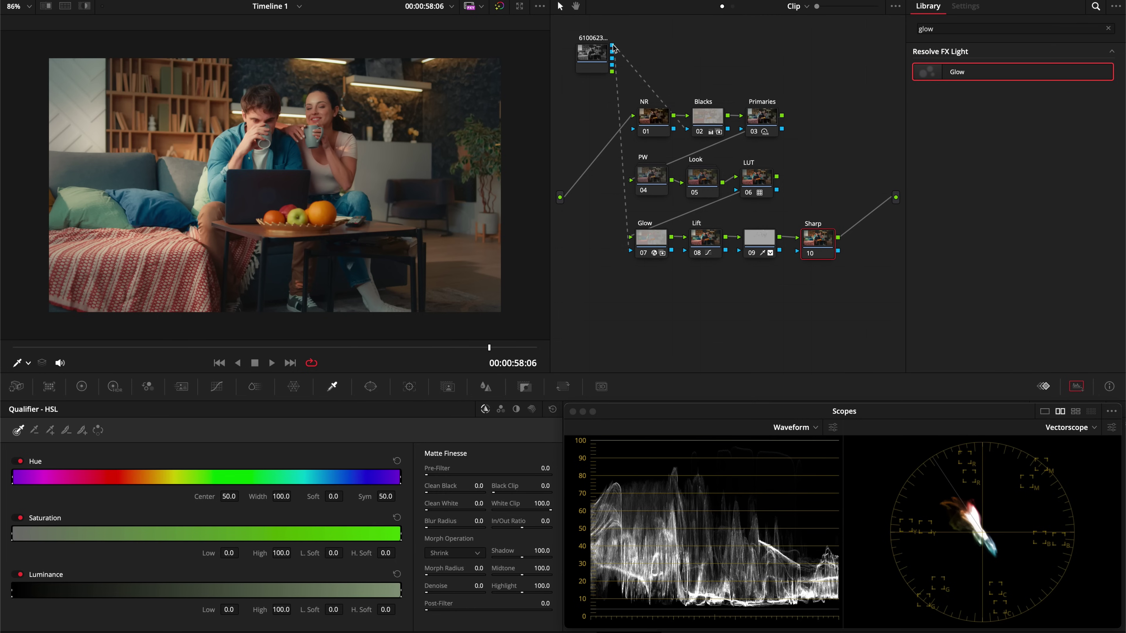
# Connect the source matte node's first output to the Sharp node's key input and inspect the matte in the highlight view.
pyautogui.moveTo(613, 47); pyautogui.dragTo(798, 253)
pyautogui.hotkey('shift', 'z')
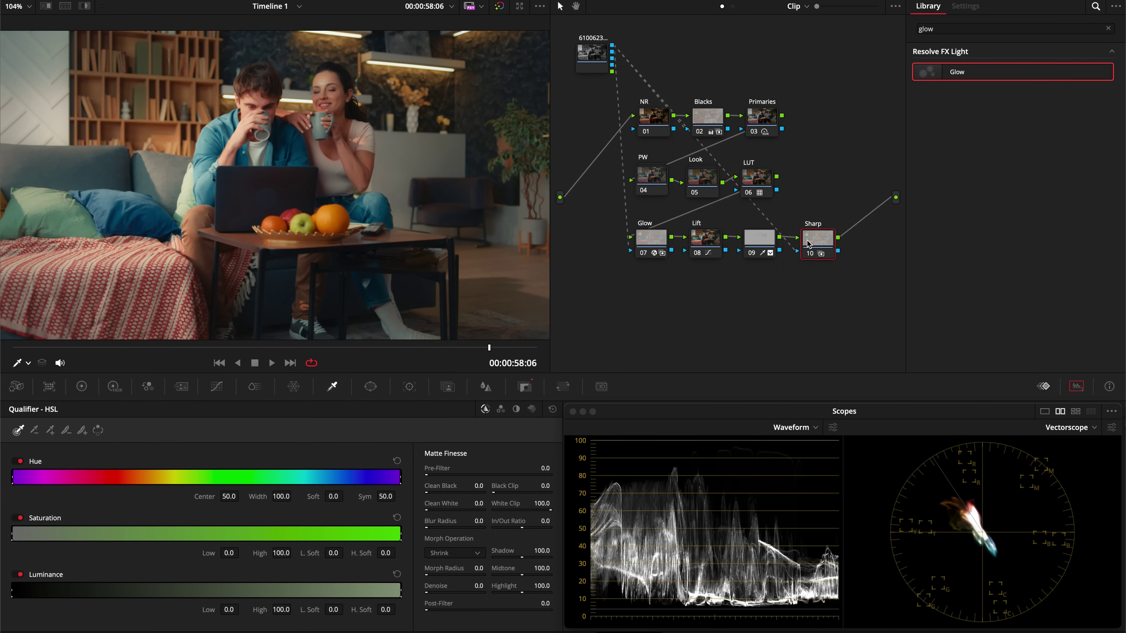
pyautogui.hotkey('shift', 'h')
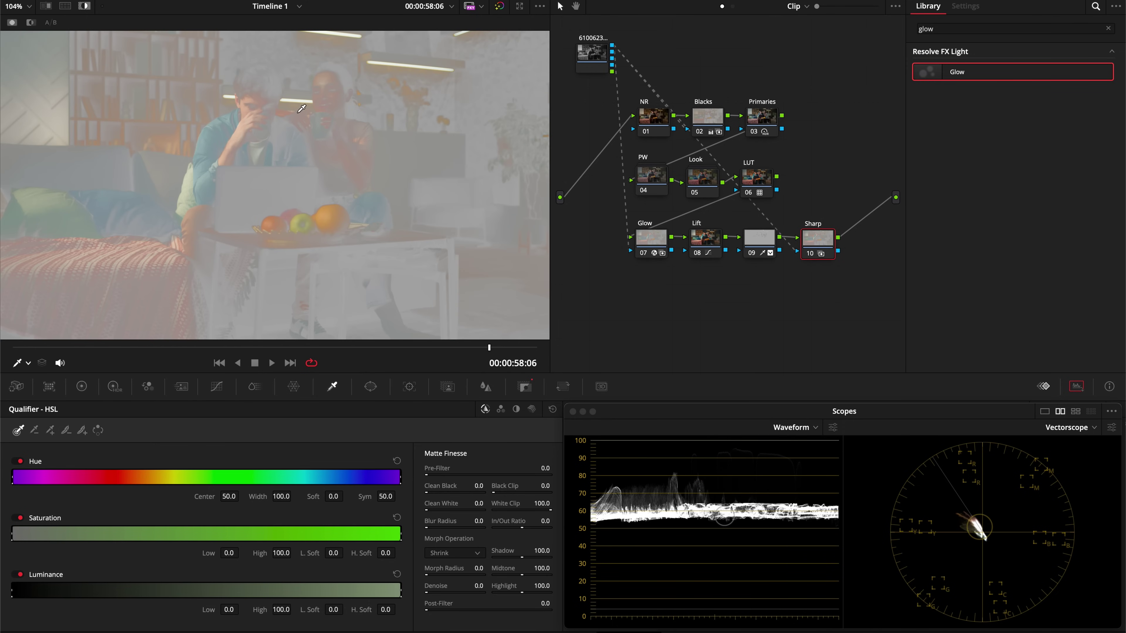
pyautogui.hotkey('shift', 'h')
# Set Level and Coring Softness to 50 in the Sharp node's Sharpen controls, then disable the node for comparison.
pyautogui.click(486, 387)
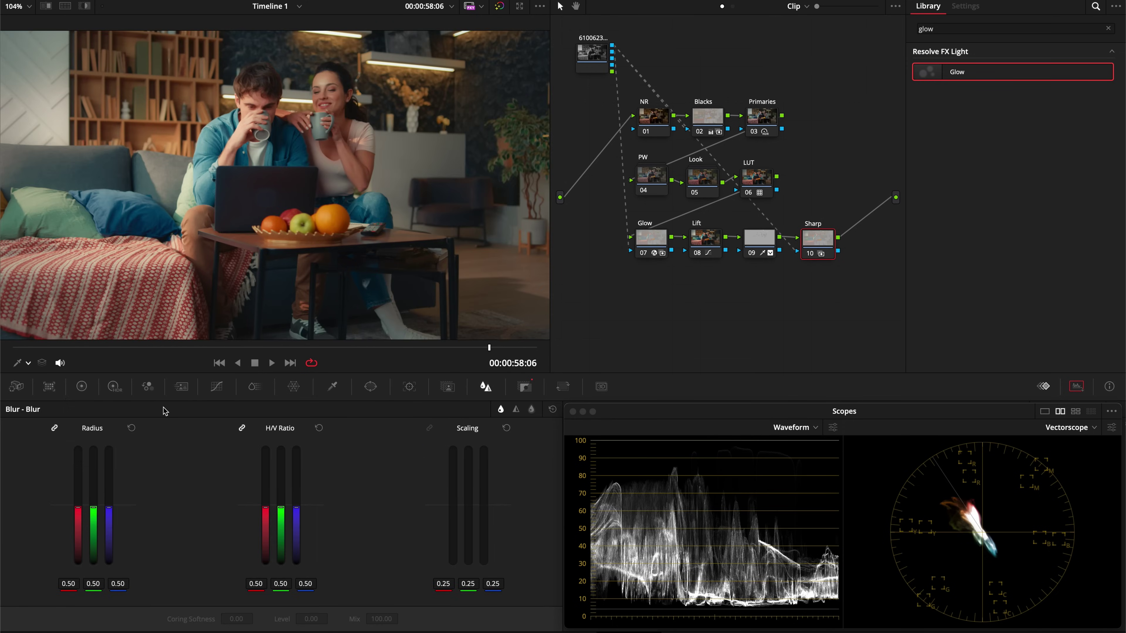
pyautogui.click(520, 413)
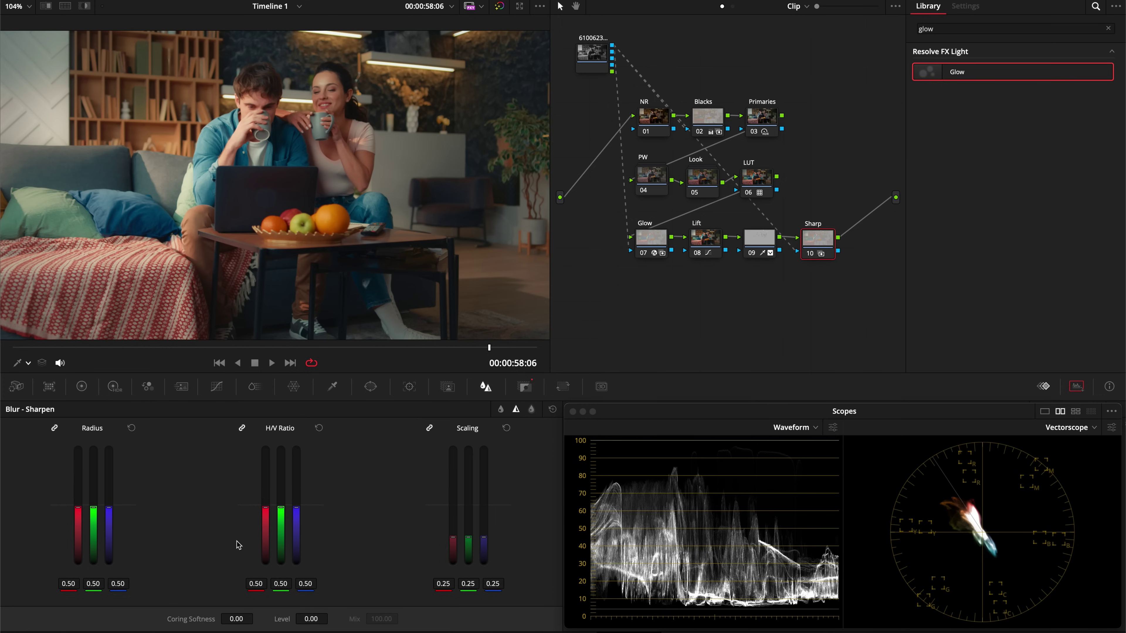
pyautogui.click(311, 619)
pyautogui.write('50')
pyautogui.press('Return')
pyautogui.press('Tab')
pyautogui.write('50')
pyautogui.press('Return')
pyautogui.moveTo(93, 508); pyautogui.dragTo(92, 504)
pyautogui.hotkey('ctrl', 'd')
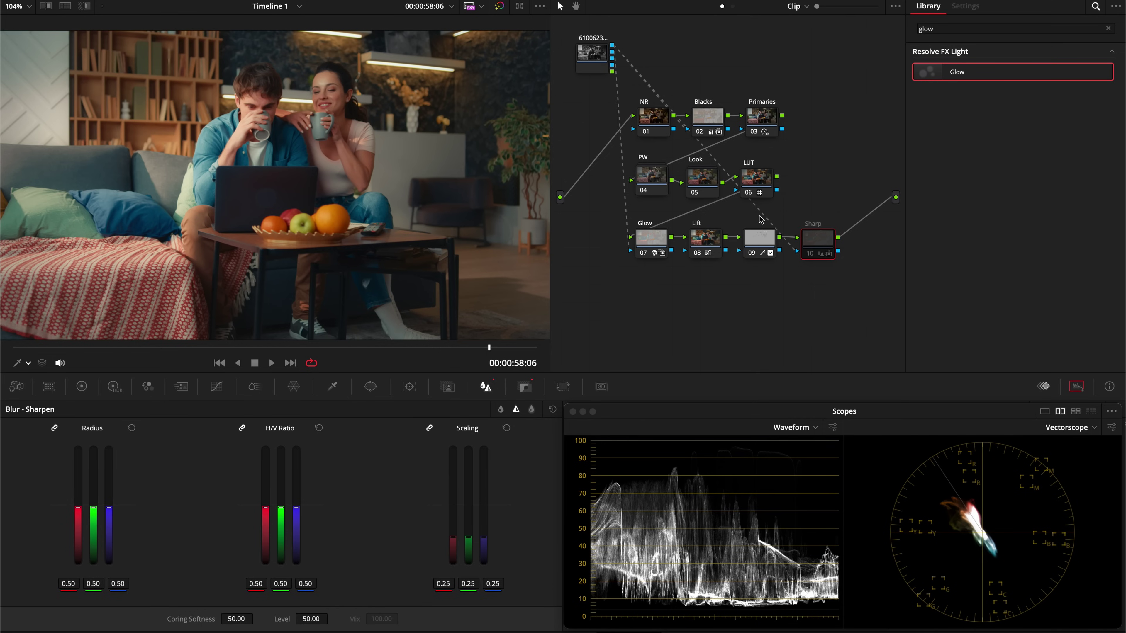
# Try sharpening on an extra node after Sharp with a radius of 0.45, inspect the couple up close, then delete that node.
pyautogui.hotkey('alt', 's')
pyautogui.moveTo(93, 506)
pyautogui.mouseDown()
pyautogui.moveTo(95, 534)
pyautogui.moveTo(93, 514)
pyautogui.mouseUp()
pyautogui.scroll(5, 300, 255)
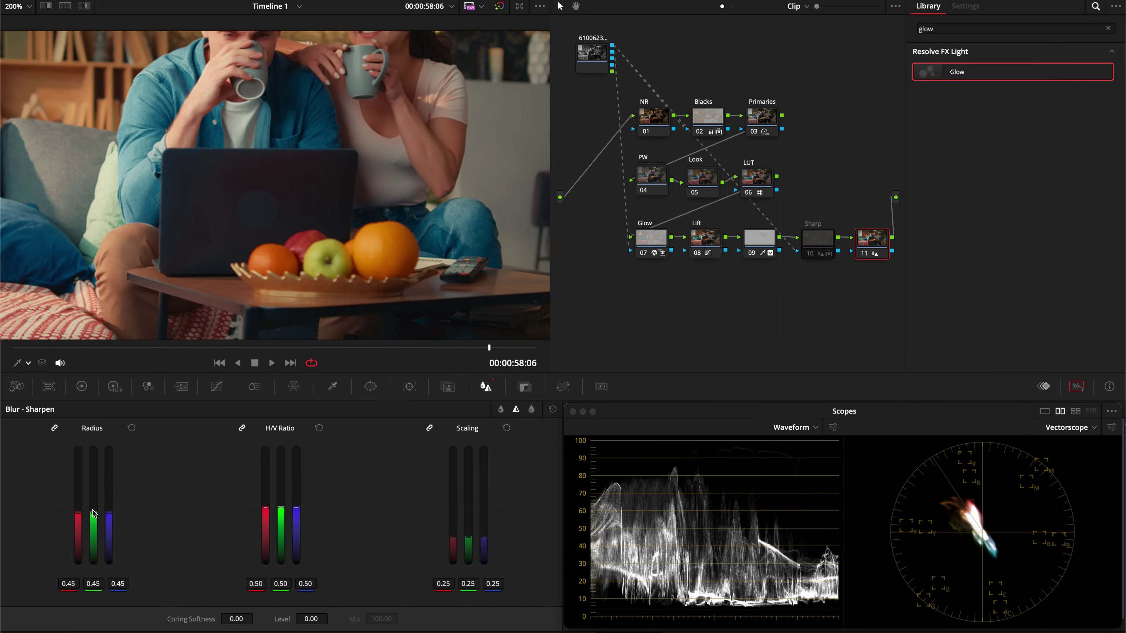
pyautogui.scroll(5, 299, 255)
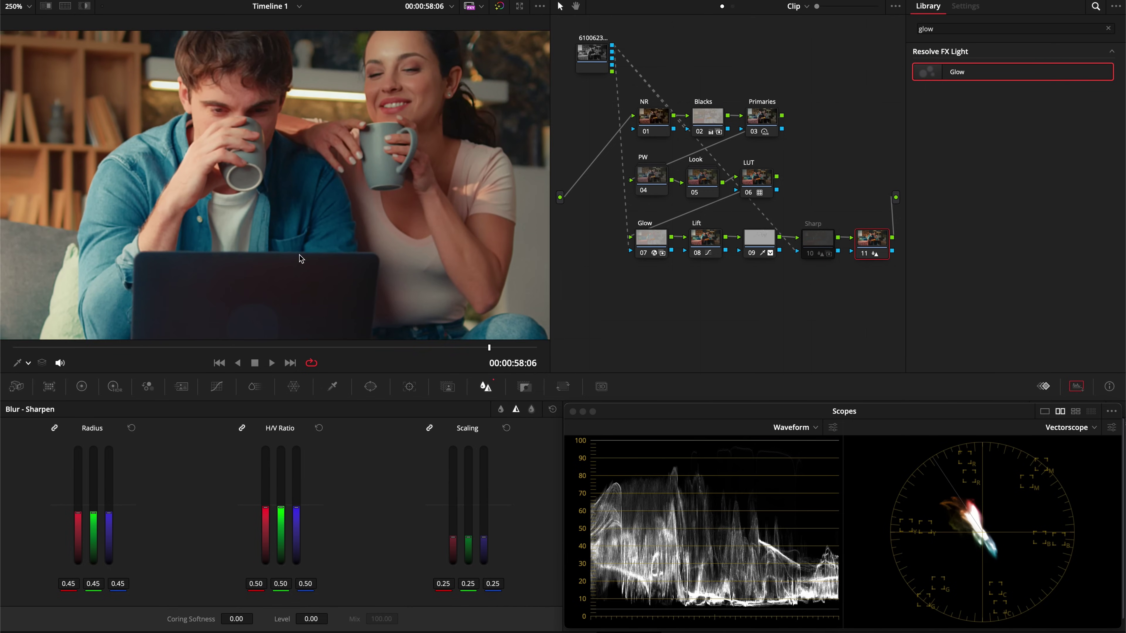
pyautogui.moveTo(93, 513); pyautogui.dragTo(93, 515)
pyautogui.doubleClick(93, 515)
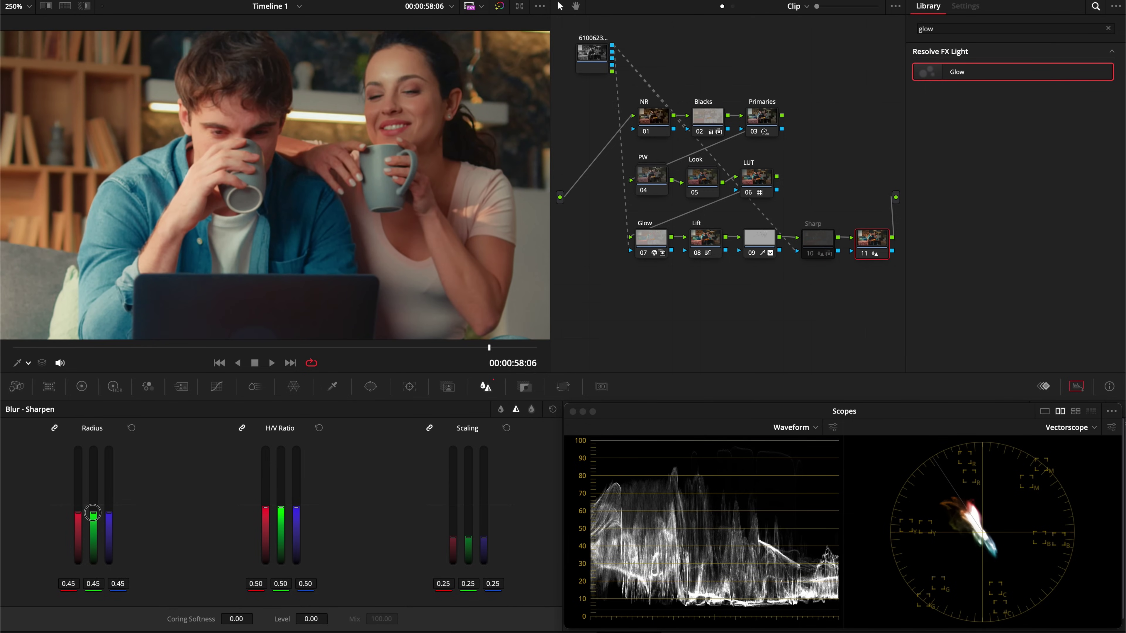
pyautogui.press('Delete')
# Set the Sharp node's Sharpen radius to 0.37 and compare the couple's faces up close with the node off and on.
pyautogui.click(817, 240)
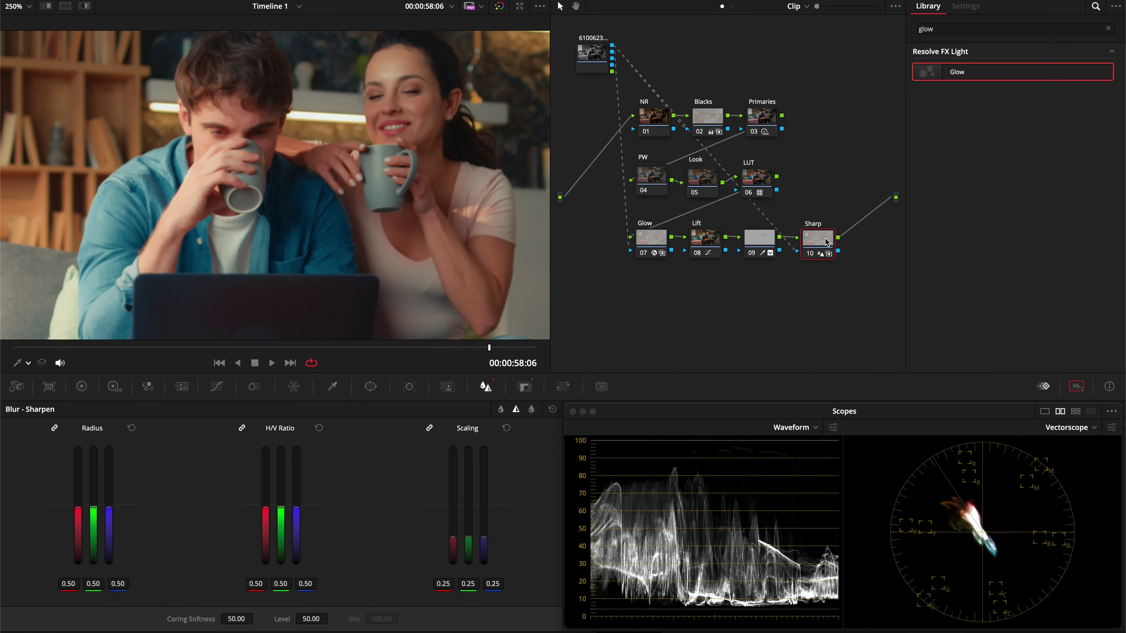
pyautogui.moveTo(93, 507)
pyautogui.mouseDown()
pyautogui.moveTo(93, 547)
pyautogui.moveTo(99, 510)
pyautogui.moveTo(101, 527)
pyautogui.mouseUp()
pyautogui.scroll(5, 321, 255)
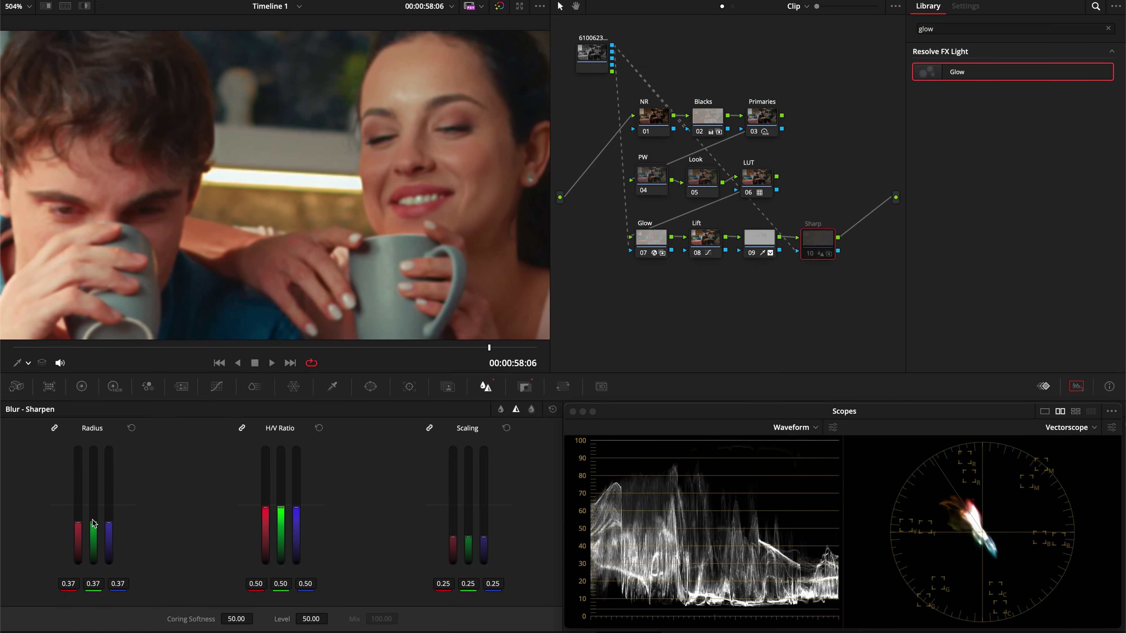
pyautogui.scroll(-5, 233, 192)
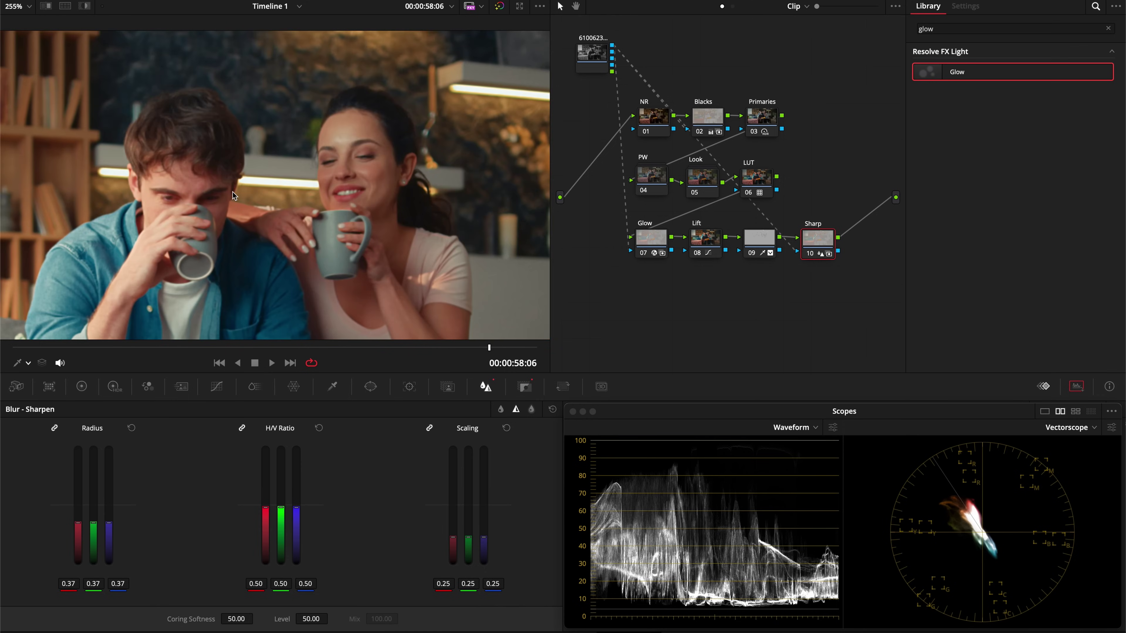